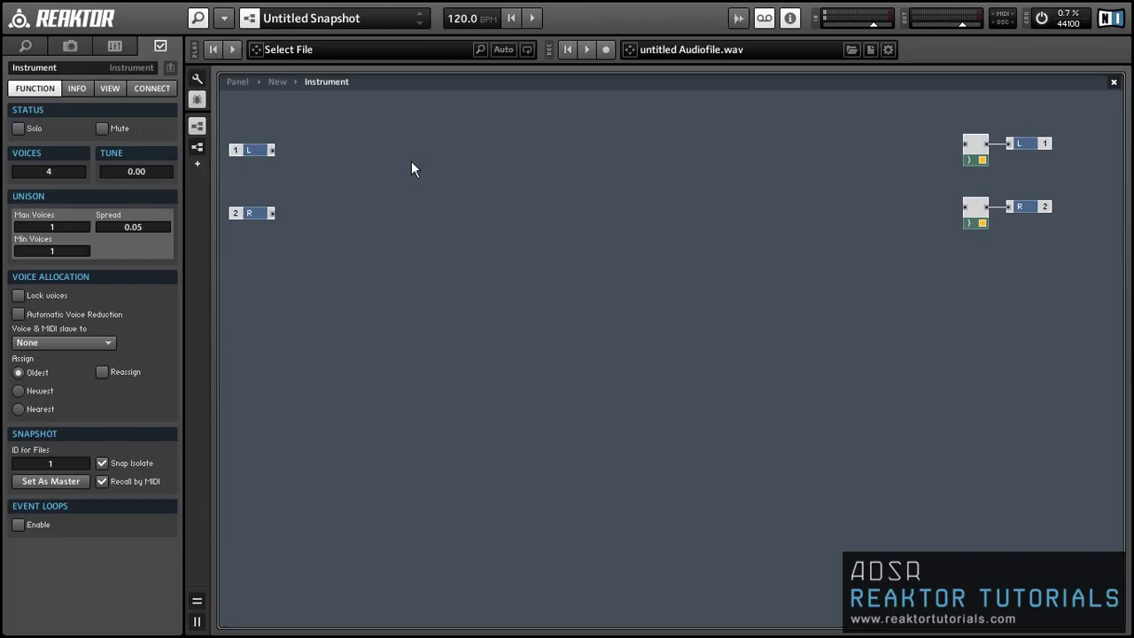
# Step: Insert a new 1-in/1-out macro from the Macro menu, name it S->Ms, and enter it
pyautogui.rightClick(409, 139)
pyautogui.moveTo(436, 148)
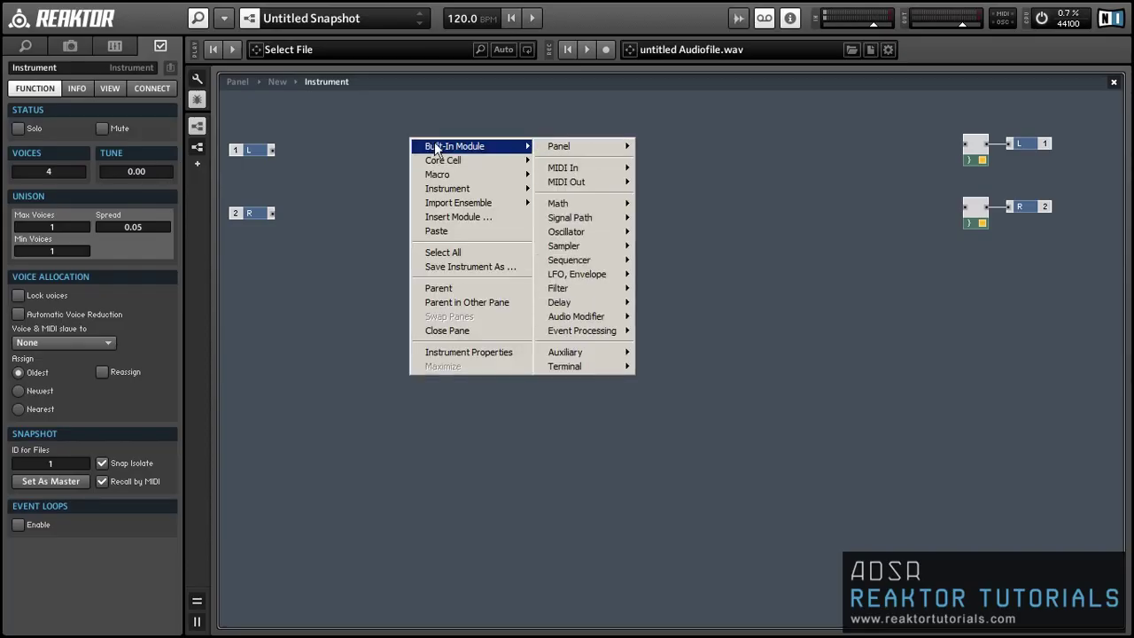
pyautogui.moveTo(443, 175)
pyautogui.click(592, 206)
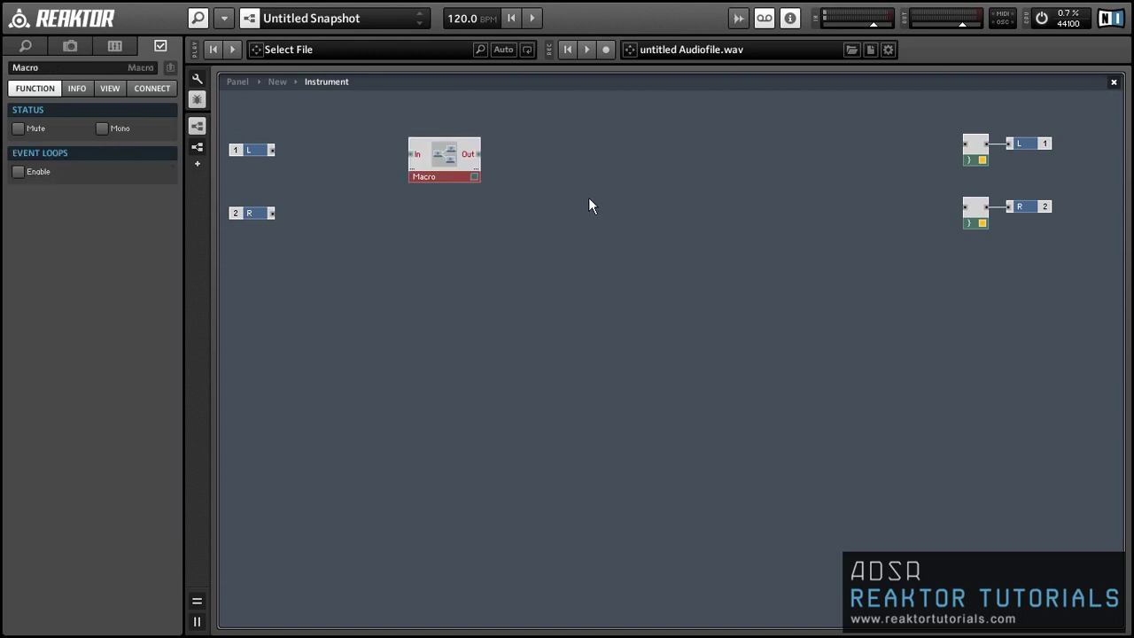
pyautogui.doubleClick(58, 69)
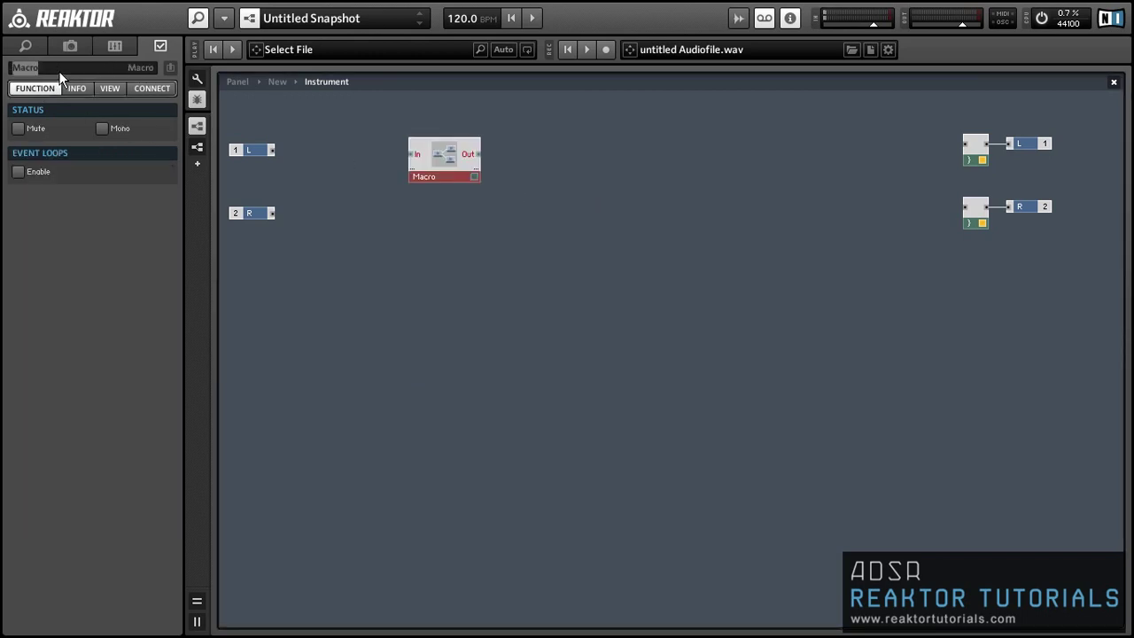
pyautogui.write('S->Ms')
pyautogui.press('Return')
pyautogui.doubleClick(447, 153)
# Step: Inside S->Ms, multiply In by a constant of 1000 and wire the product to Out
pyautogui.doubleClick(422, 188)
pyautogui.write('*')
pyautogui.press('Return')
pyautogui.moveTo(423, 189); pyautogui.dragTo(363, 188)
pyautogui.rightClick(422, 210)
pyautogui.click(443, 229)
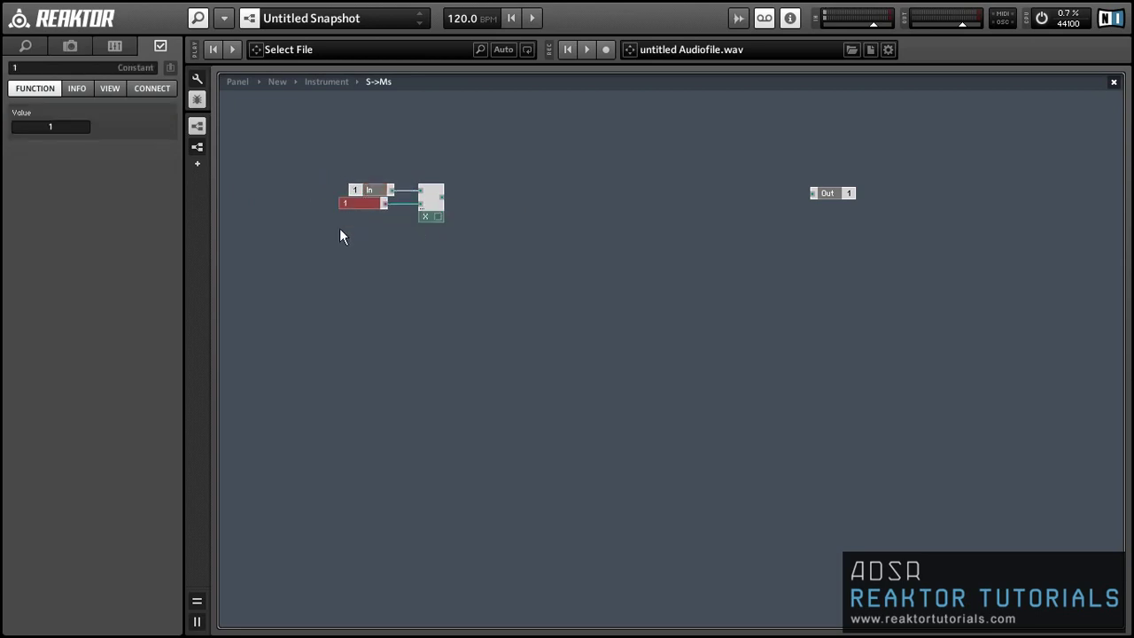
pyautogui.click(62, 127)
pyautogui.write('1000')
pyautogui.press('Return')
pyautogui.click(599, 194)
pyautogui.click(361, 204)
pyautogui.moveTo(447, 196); pyautogui.dragTo(487, 206)
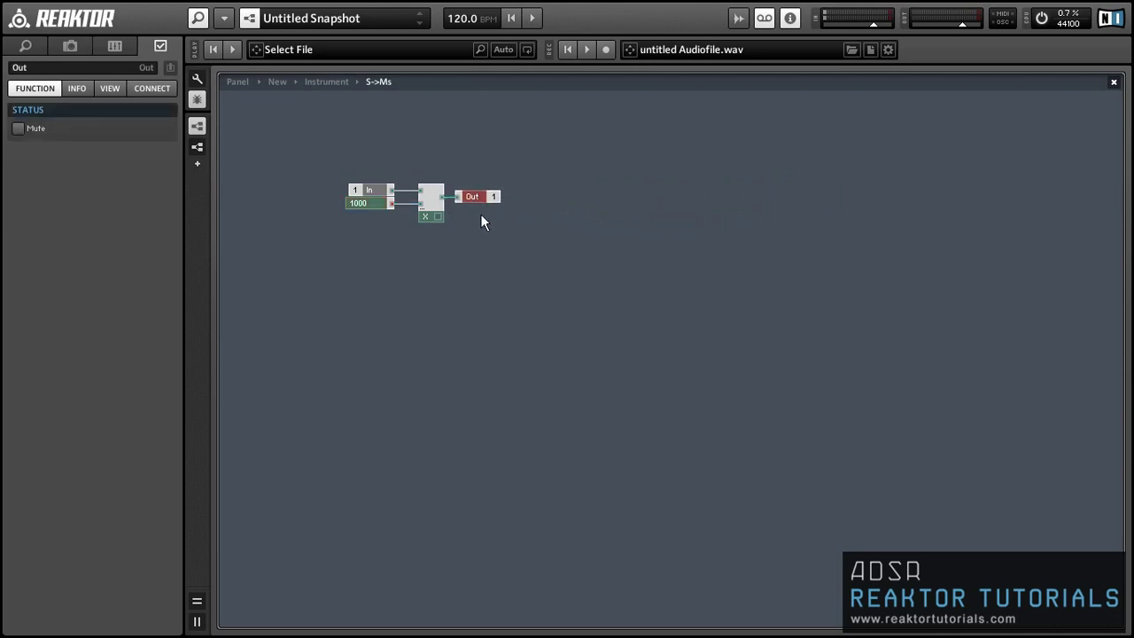
# Step: Back at the instrument level, place a duplicate of S->Ms below the original
pyautogui.doubleClick(482, 232)
pyautogui.click(430, 207)
pyautogui.click(443, 172)
pyautogui.moveTo(447, 174); pyautogui.dragTo(445, 220)
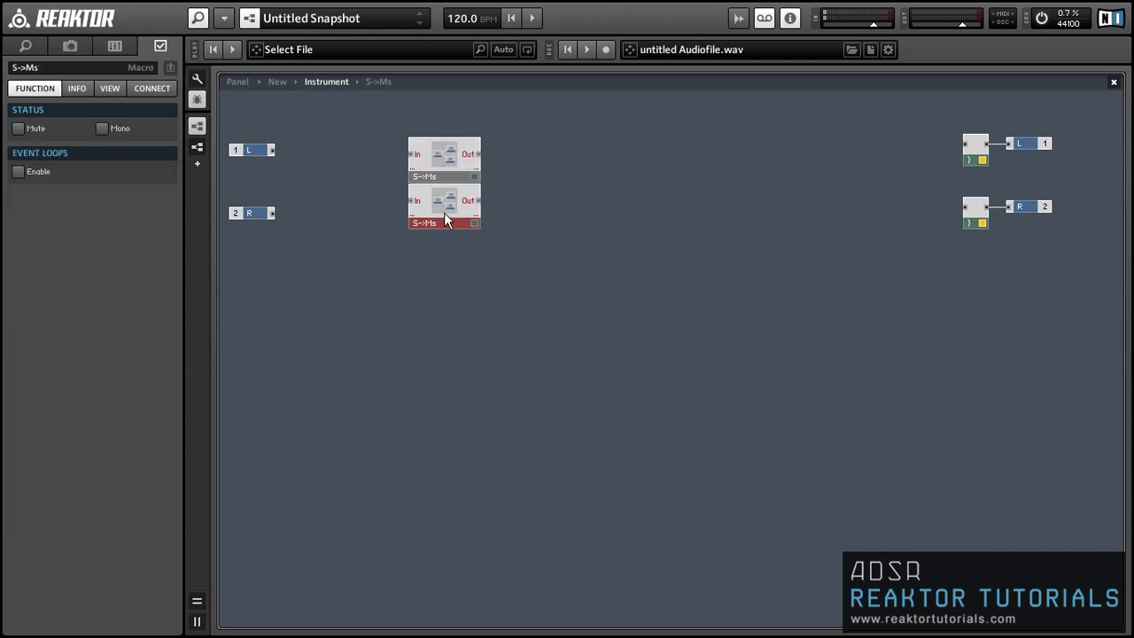
# Step: Rename the copied macro to Ms->S
pyautogui.doubleClick(36, 67)
pyautogui.write('Ms')
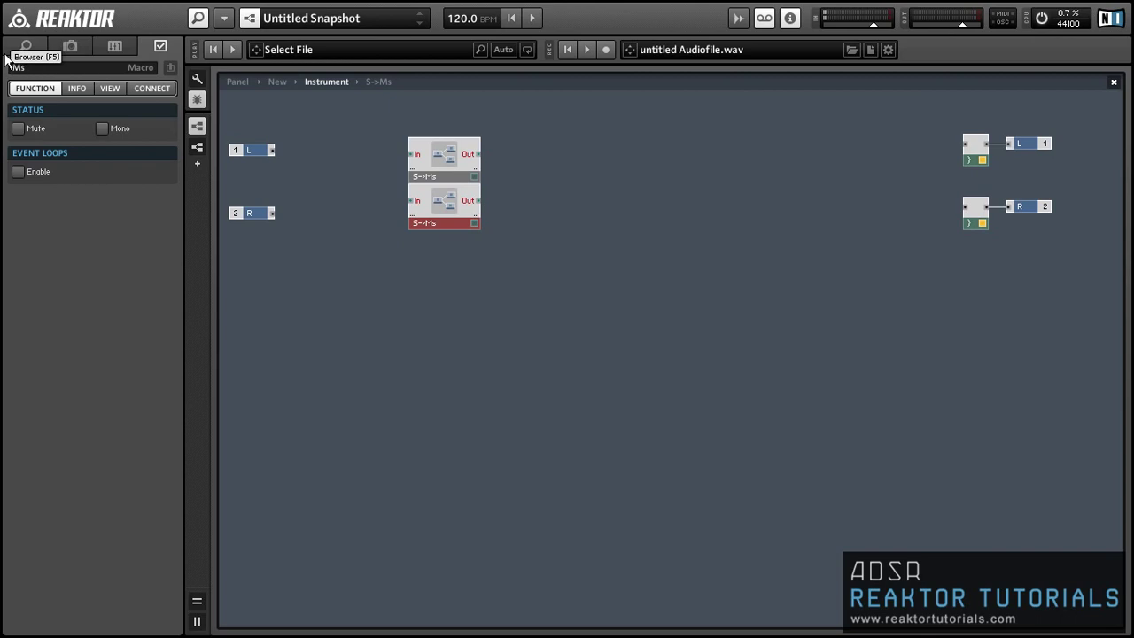
pyautogui.write('->S')
pyautogui.click(481, 257)
# Step: Inside Ms->S, replace Multiply with a Divide fed by In and 1000, wired to Out
pyautogui.doubleClick(438, 200)
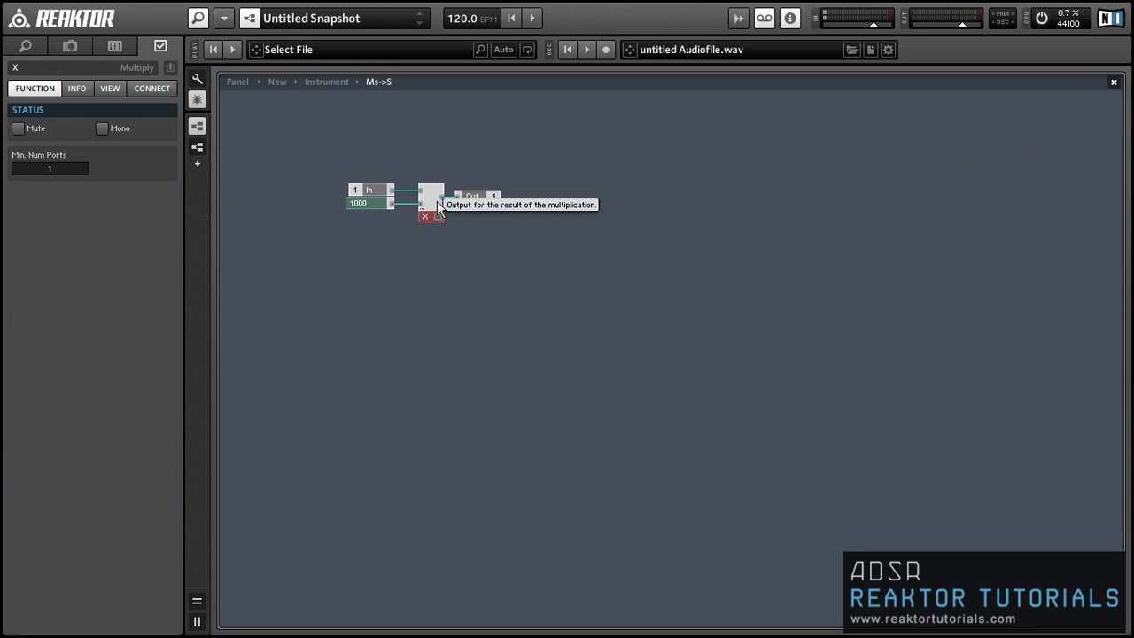
pyautogui.press('Delete')
pyautogui.hotkey('ctrl', 'v')
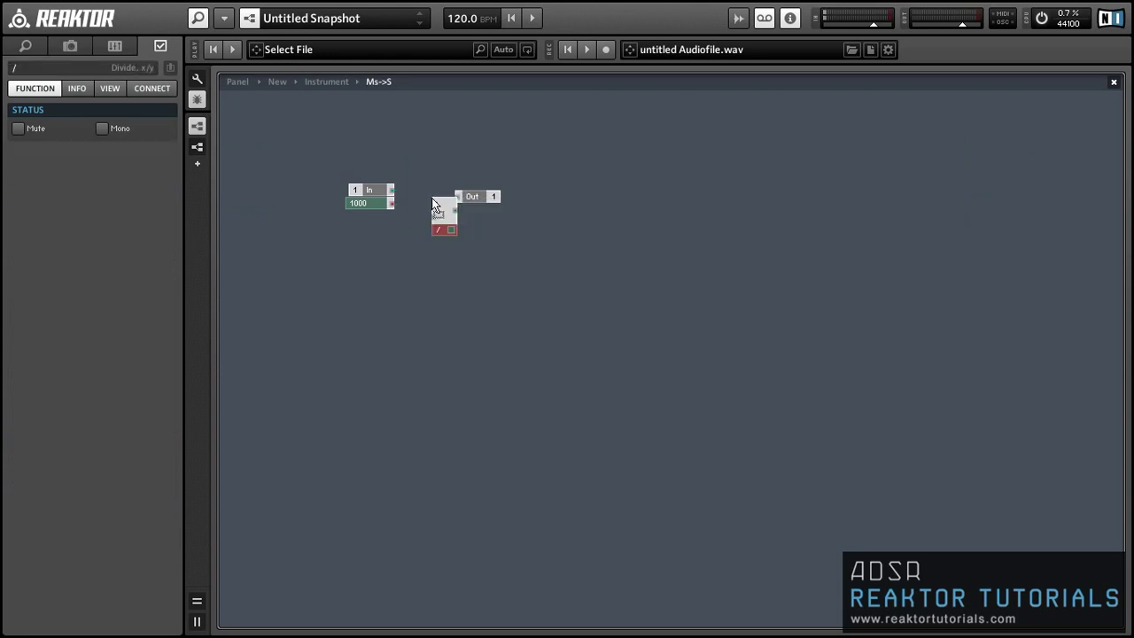
pyautogui.moveTo(403, 198); pyautogui.dragTo(420, 216)
pyautogui.moveTo(458, 202); pyautogui.dragTo(459, 201)
pyautogui.doubleClick(464, 214)
pyautogui.click(454, 303)
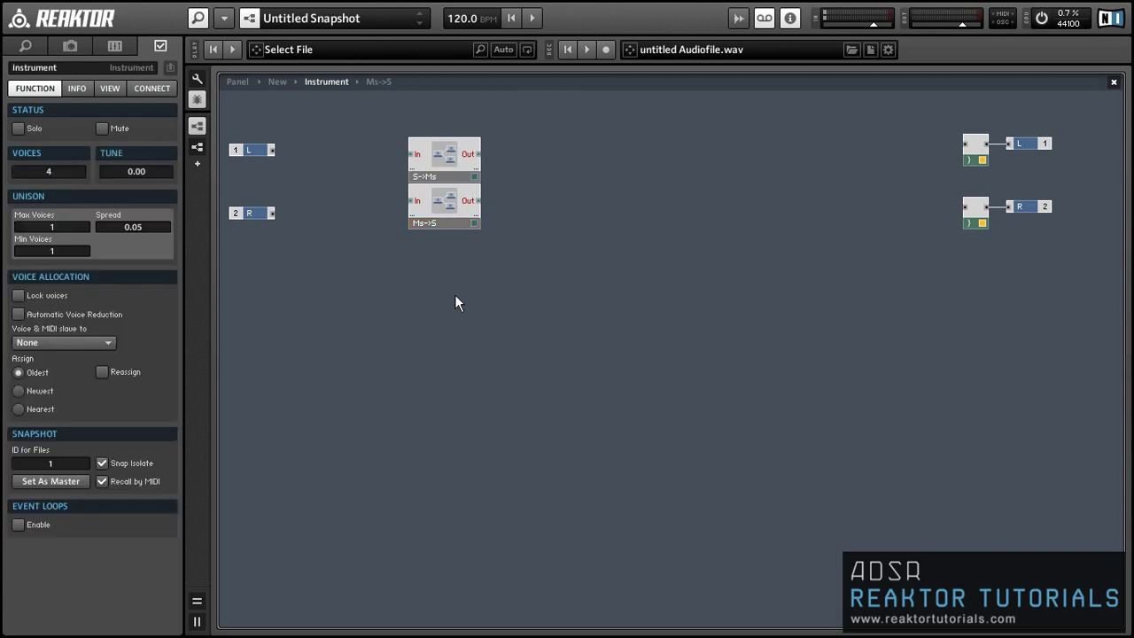
# Step: Insert a new 1-in/1-out macro and move it beneath Ms->S
pyautogui.rightClick(456, 276)
pyautogui.moveTo(471, 285)
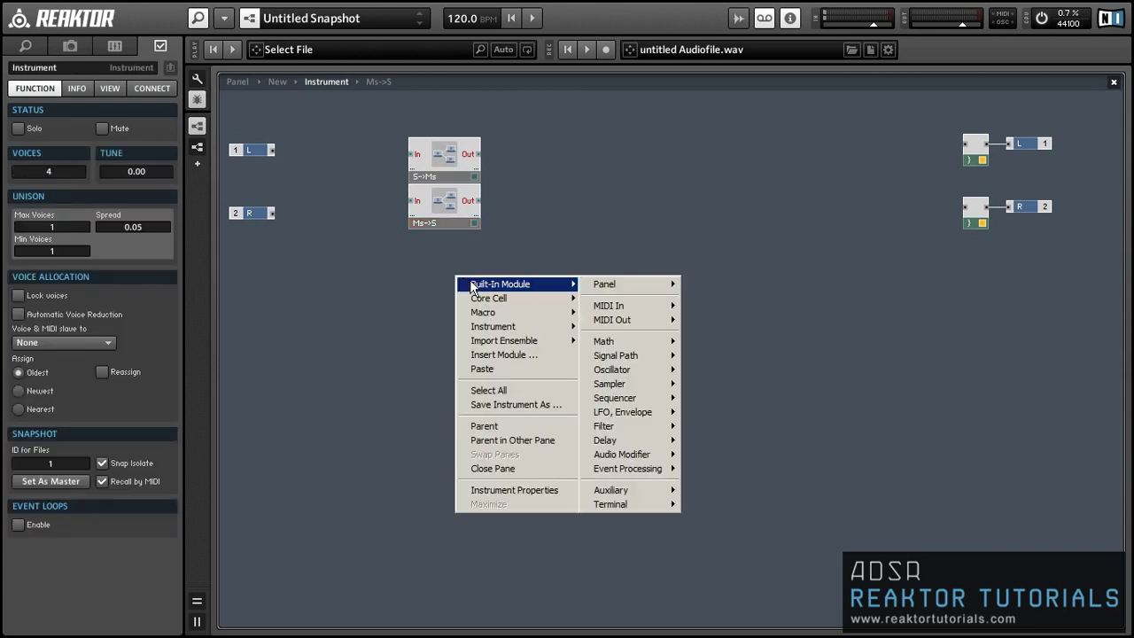
pyautogui.moveTo(482, 312)
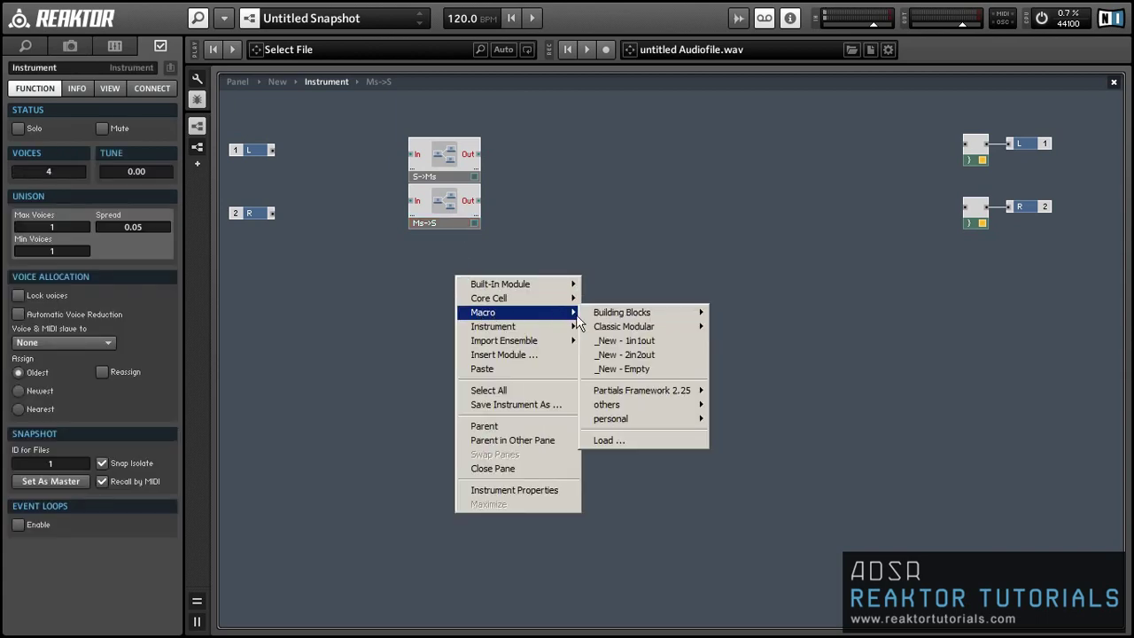
pyautogui.click(598, 343)
pyautogui.click(498, 339)
pyautogui.moveTo(503, 296); pyautogui.dragTo(454, 256)
# Step: Name the new macro F->S
pyautogui.click(45, 58)
pyautogui.doubleClick(46, 64)
pyautogui.write('F')
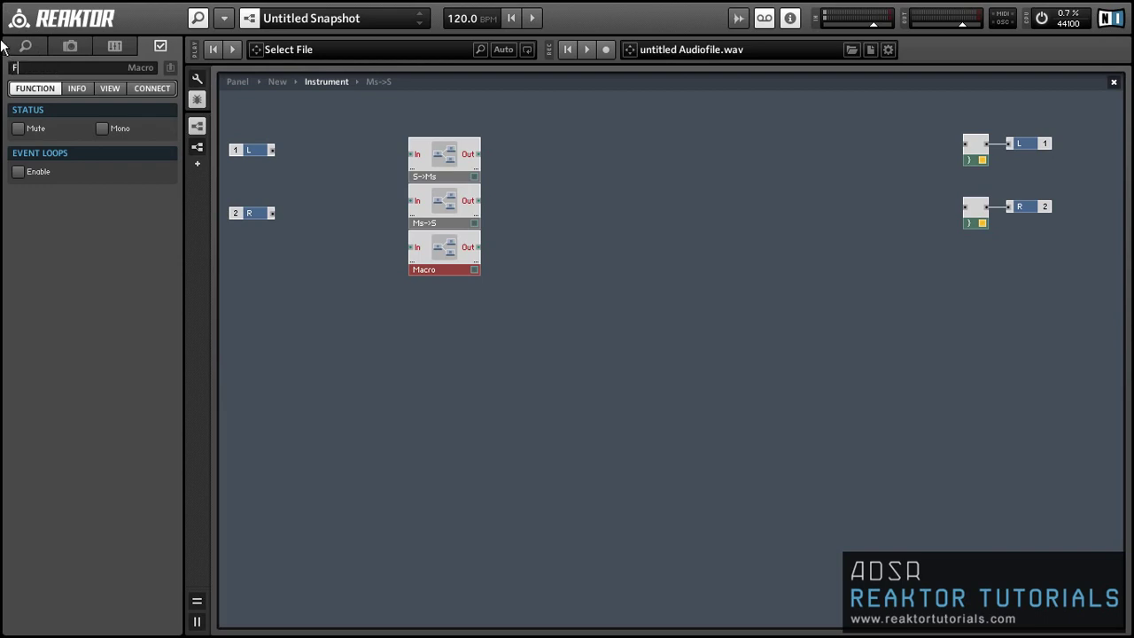
pyautogui.write('->S')
pyautogui.press('Return')
# Step: Inside F->S, wire a Reciprocal 1/x module between In and Out, then return to the instrument
pyautogui.doubleClick(447, 255)
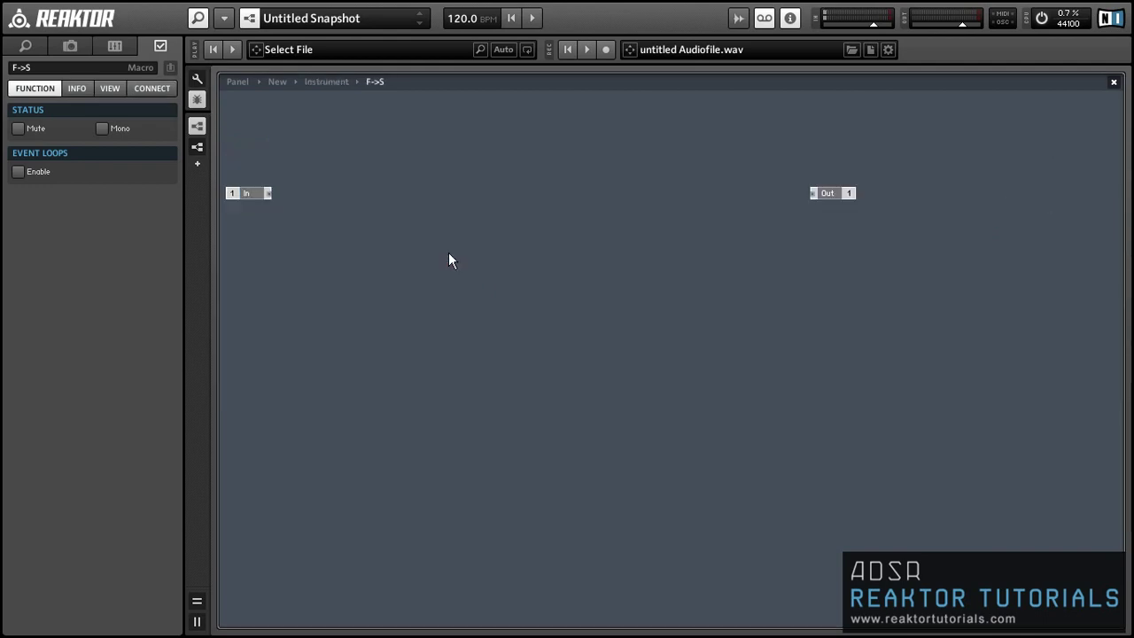
pyautogui.rightClick(441, 202)
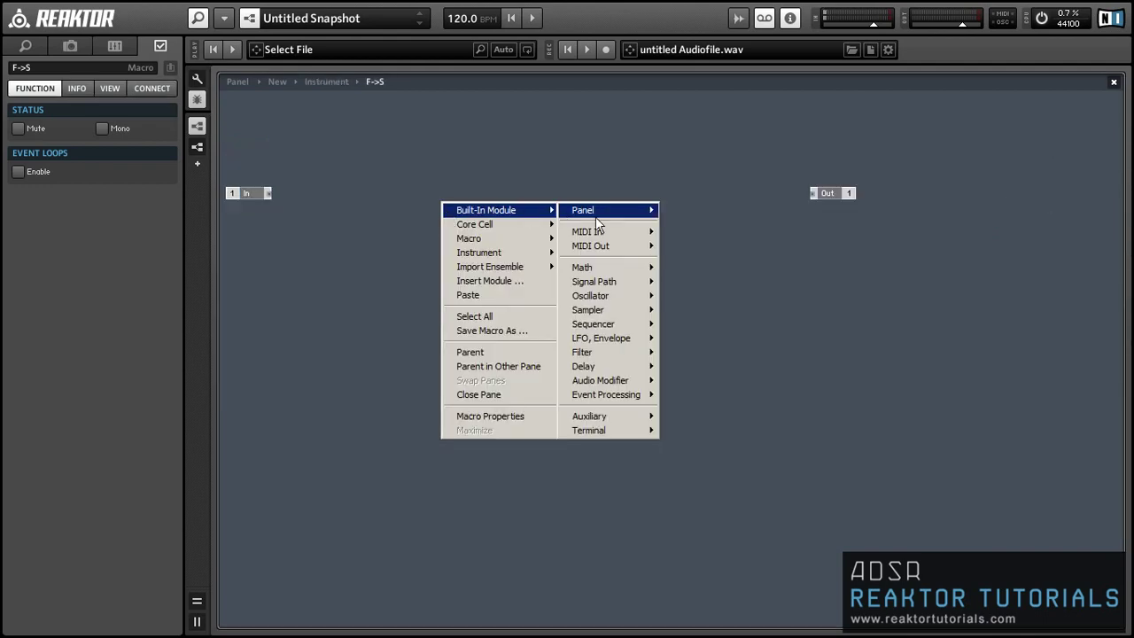
pyautogui.moveTo(614, 267)
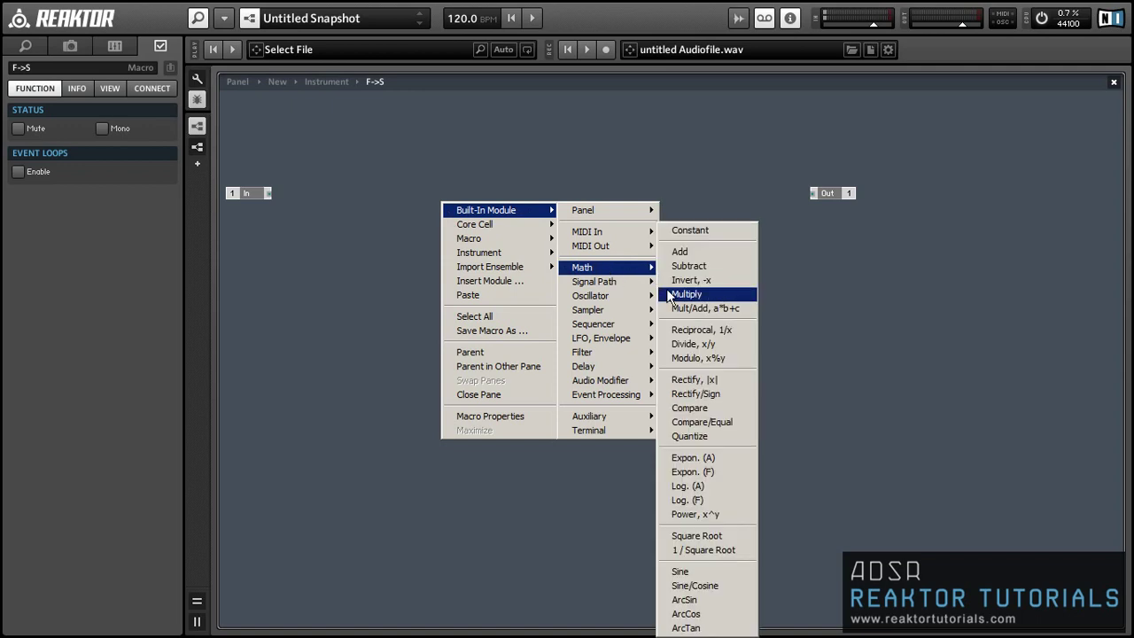
pyautogui.click(695, 329)
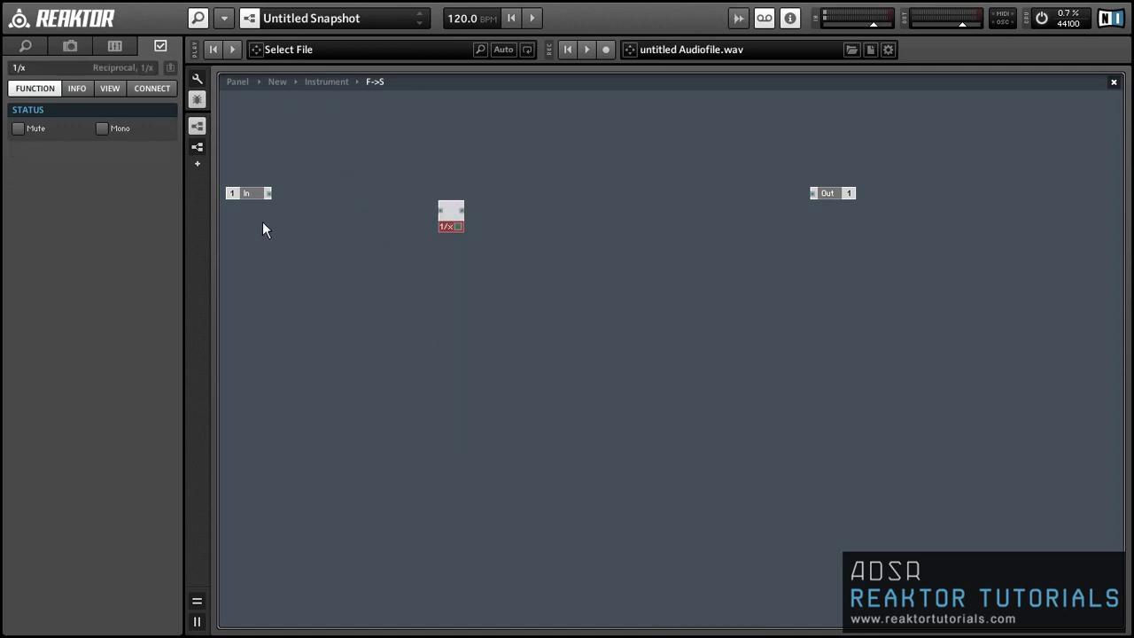
pyautogui.moveTo(266, 193); pyautogui.dragTo(439, 210)
pyautogui.moveTo(246, 194); pyautogui.dragTo(352, 215)
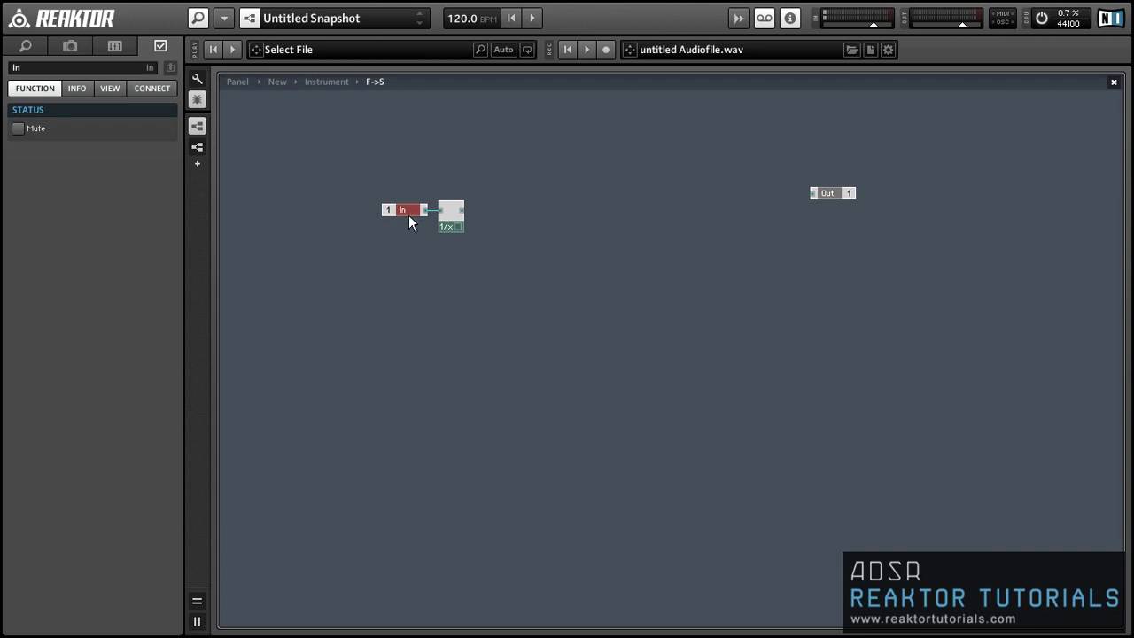
pyautogui.moveTo(463, 211); pyautogui.dragTo(491, 203)
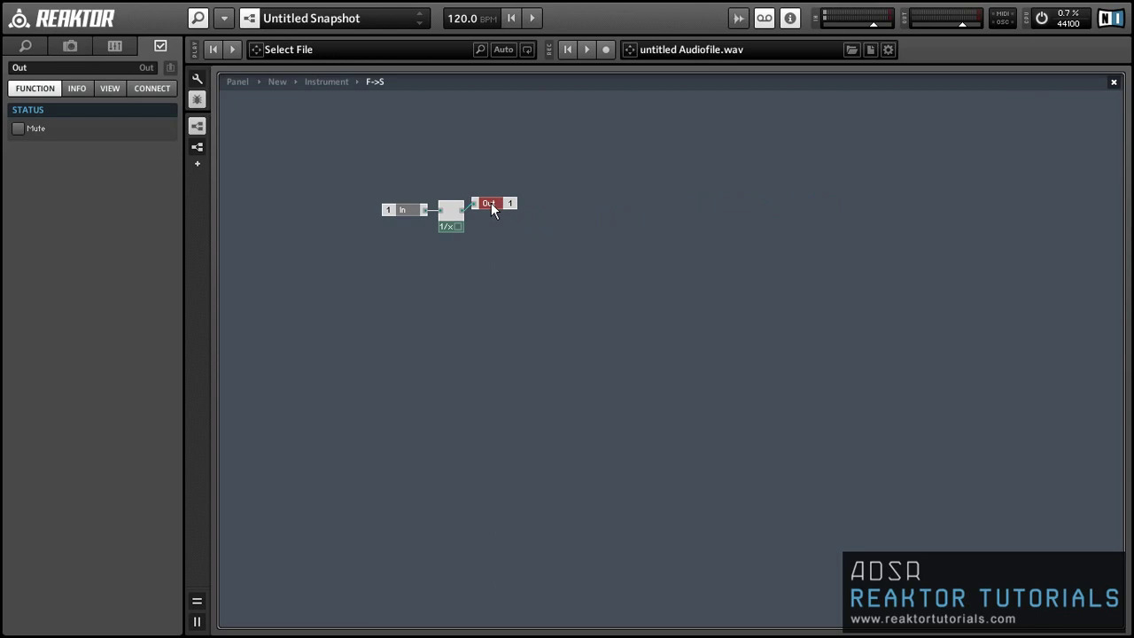
pyautogui.doubleClick(518, 248)
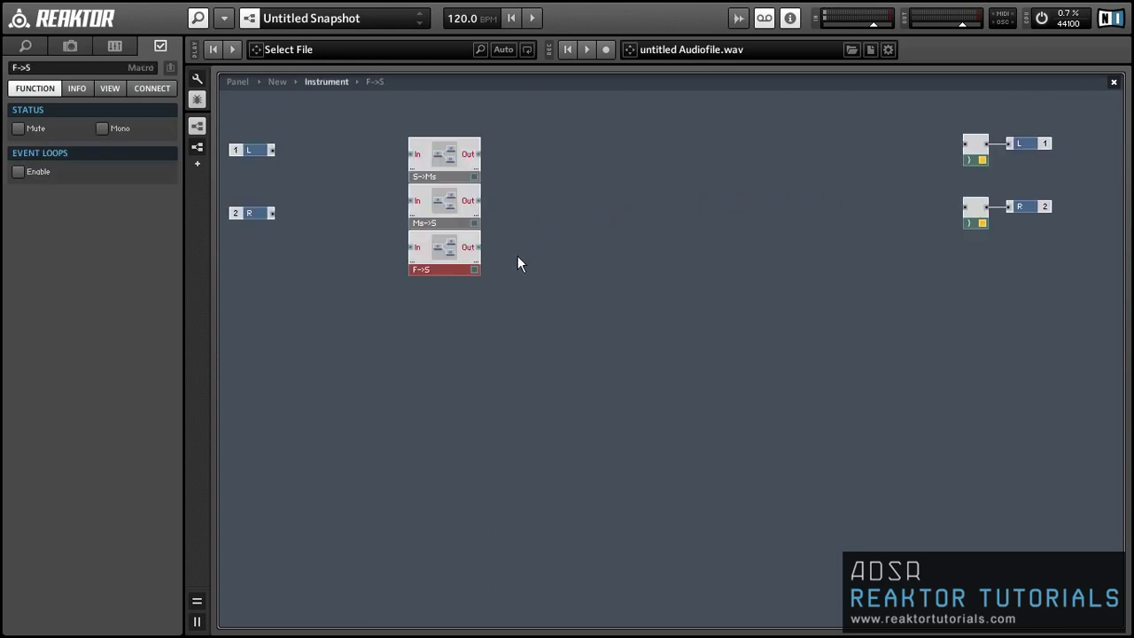
# Step: Insert a new Macro via the 'mac' search and name it F->Ms
pyautogui.doubleClick(470, 312)
pyautogui.write('mac')
pyautogui.press('Return')
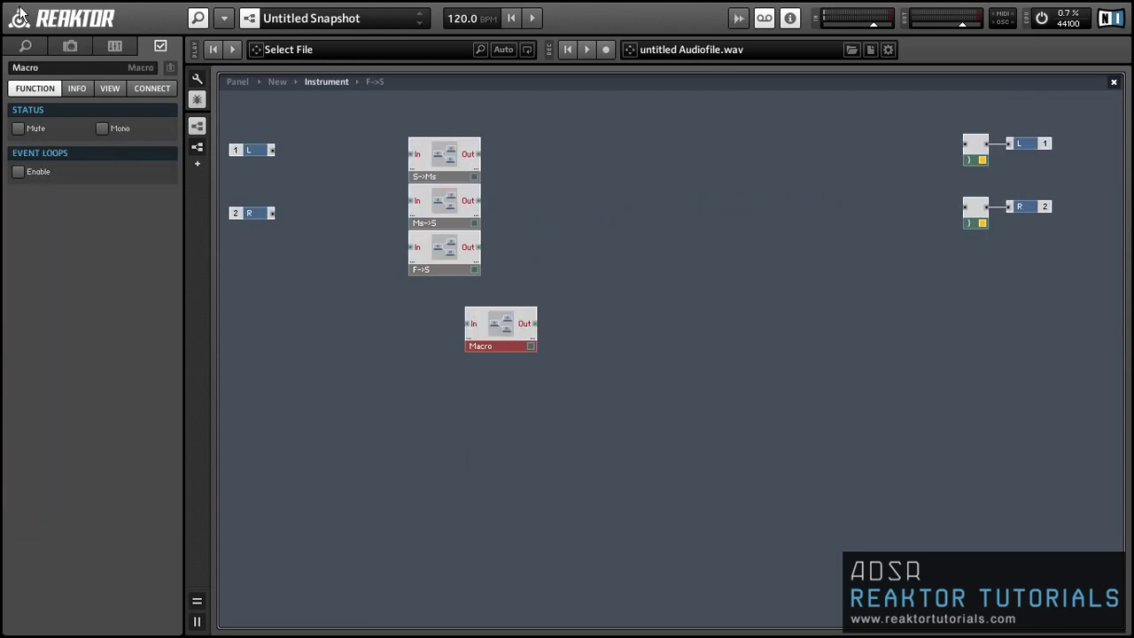
pyautogui.click(62, 67)
pyautogui.write('F-')
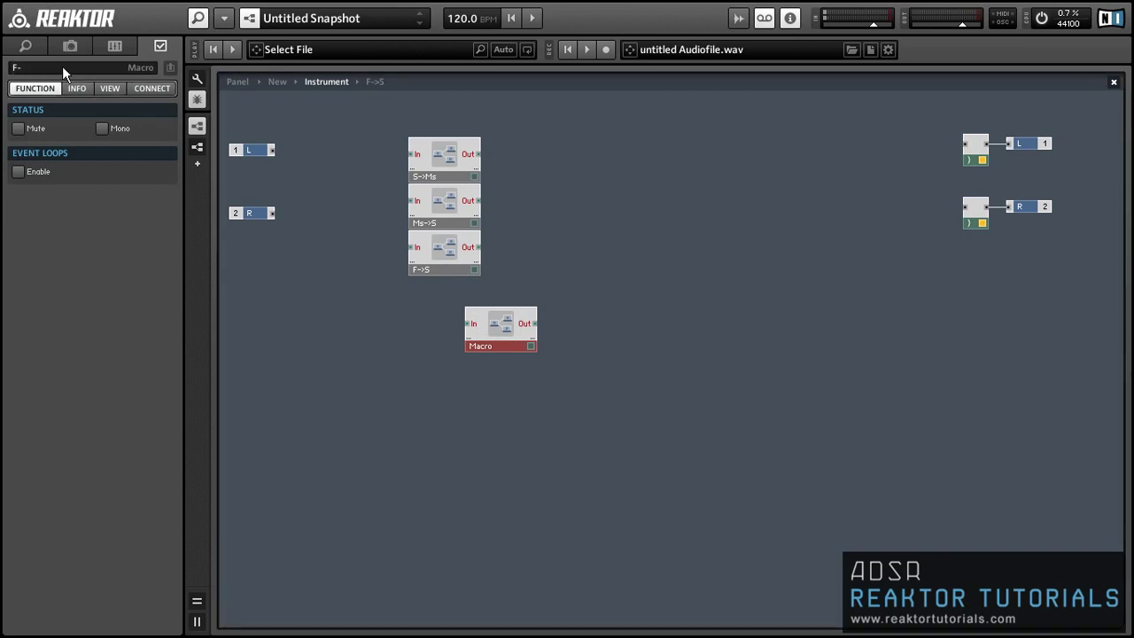
pyautogui.write('>Ms')
pyautogui.press('Return')
# Step: Paste a copy of F->S inside F->Ms beside In, then go back up and select S->Ms
pyautogui.click(430, 260)
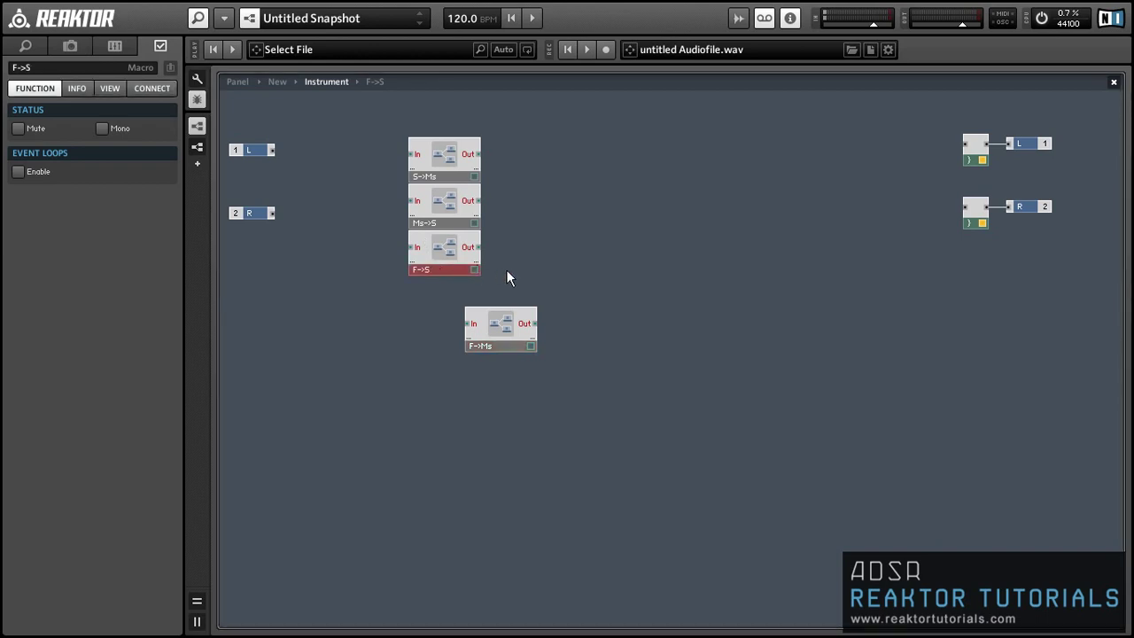
pyautogui.doubleClick(490, 326)
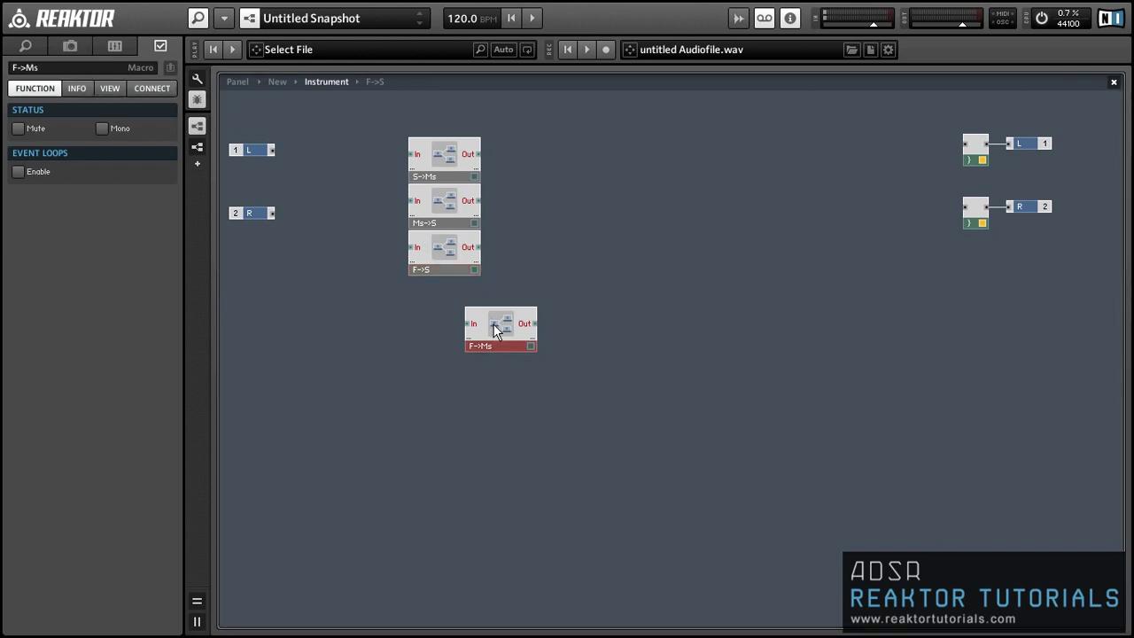
pyautogui.hotkey('ctrl', 'v')
pyautogui.moveTo(259, 126); pyautogui.dragTo(326, 218)
pyautogui.doubleClick(360, 173)
pyautogui.click(413, 157)
# Step: Paste S->Ms into F->Ms after F->S and chain In → F->S → S->Ms → Out
pyautogui.hotkey('ctrl', 'c')
pyautogui.doubleClick(504, 321)
pyautogui.hotkey('ctrl', 'v')
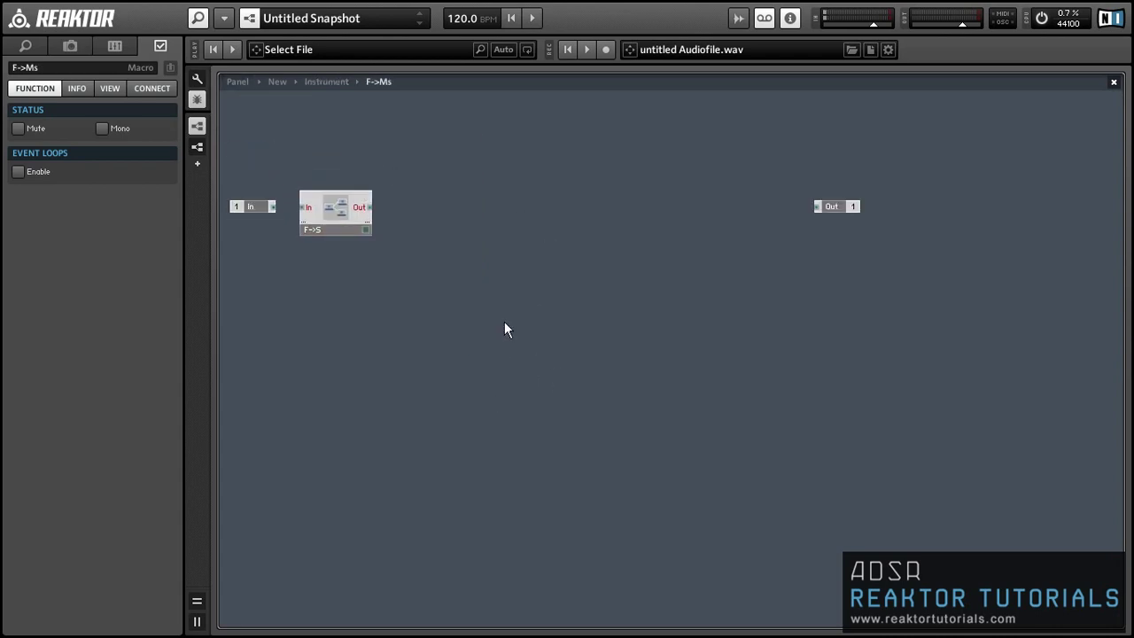
pyautogui.moveTo(400, 194)
pyautogui.mouseDown()
pyautogui.moveTo(416, 220)
pyautogui.moveTo(384, 208)
pyautogui.mouseUp()
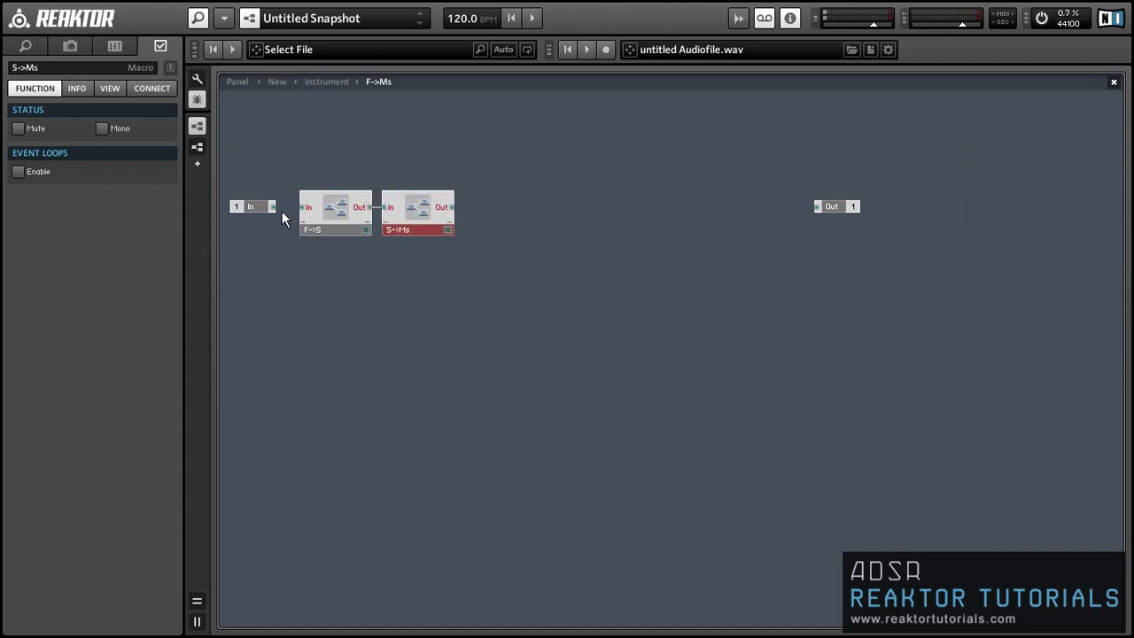
pyautogui.moveTo(273, 207); pyautogui.dragTo(299, 207)
pyautogui.moveTo(452, 207); pyautogui.dragTo(539, 209)
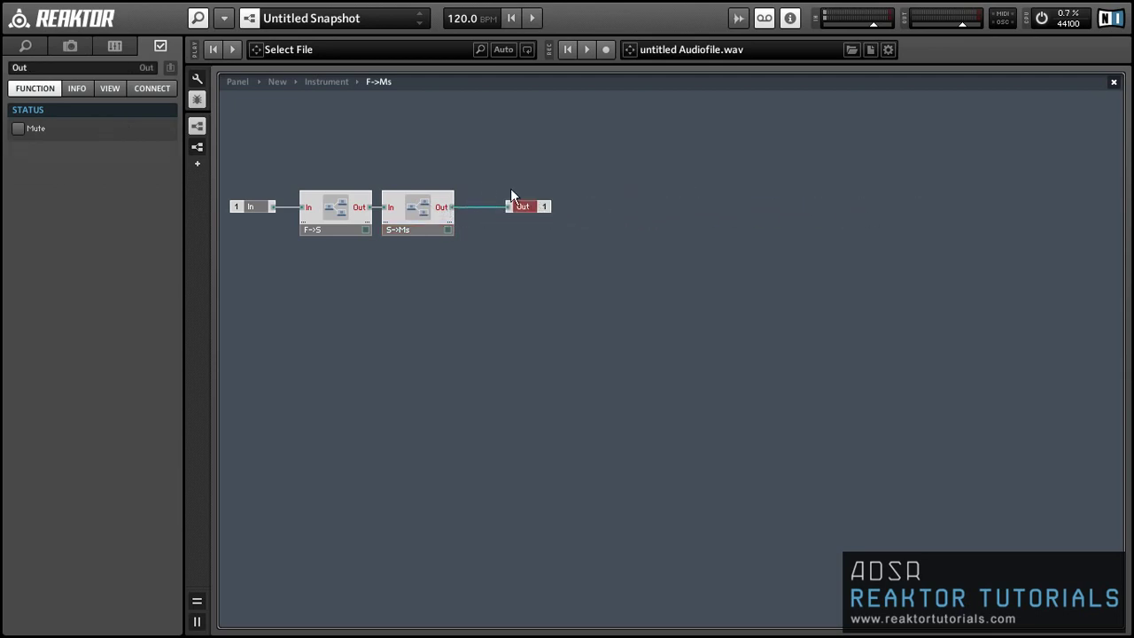
# Step: Inspect the contents of the F->S and S->Ms macros inside F->Ms
pyautogui.doubleClick(319, 213)
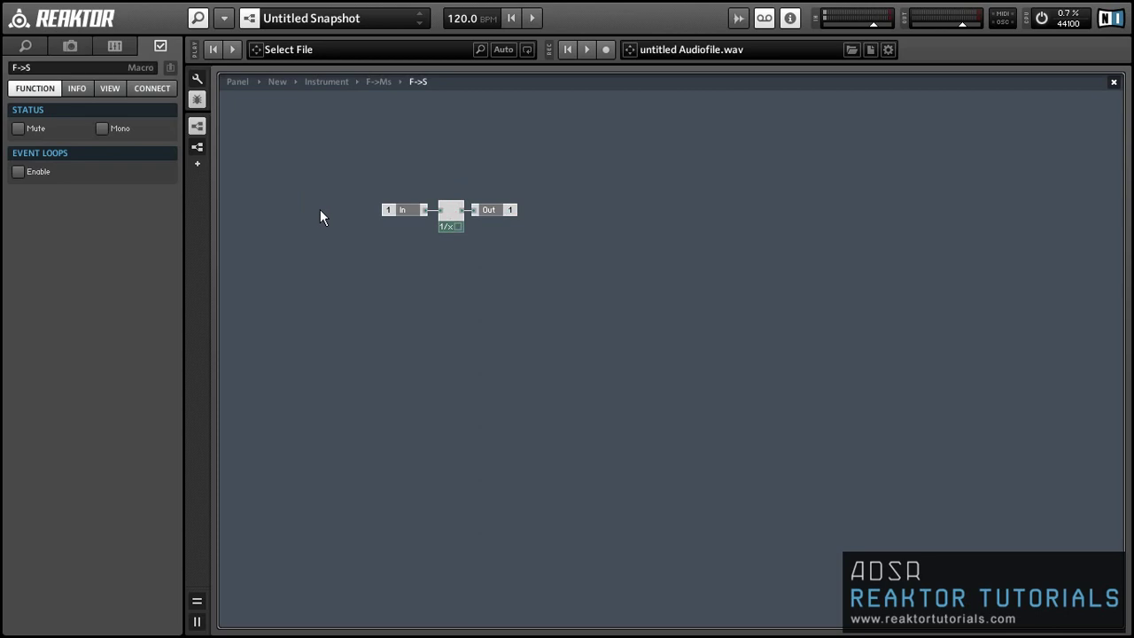
pyautogui.doubleClick(488, 253)
pyautogui.doubleClick(422, 213)
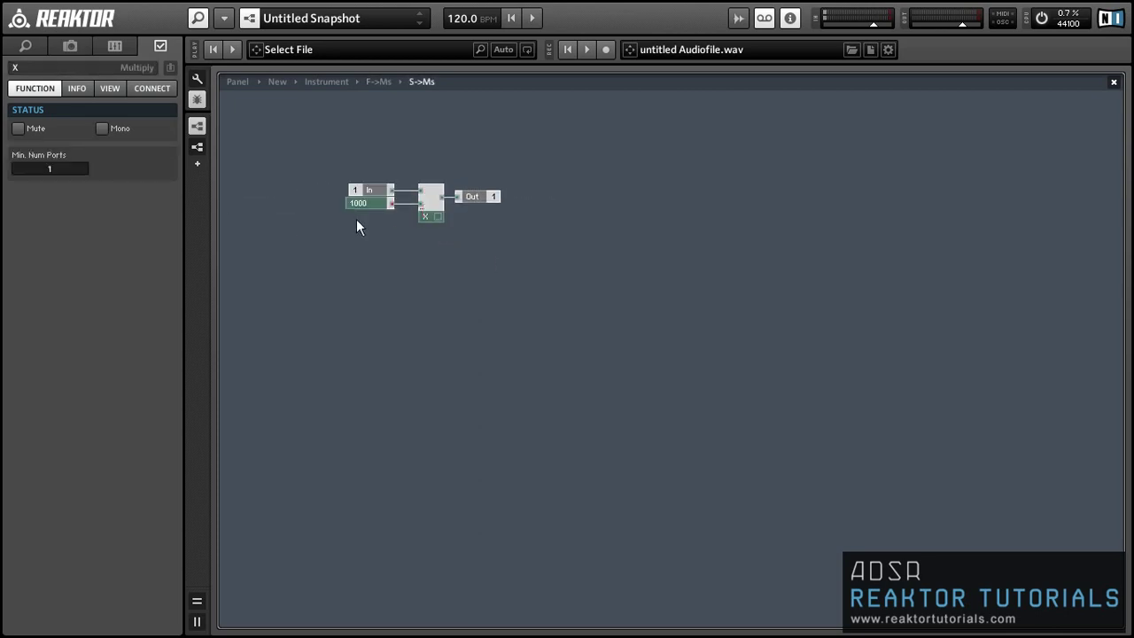
pyautogui.doubleClick(376, 249)
# Step: Inside F->Ms, add a Divide with constant 1000 on the upper input and In on the lower
pyautogui.click(363, 120)
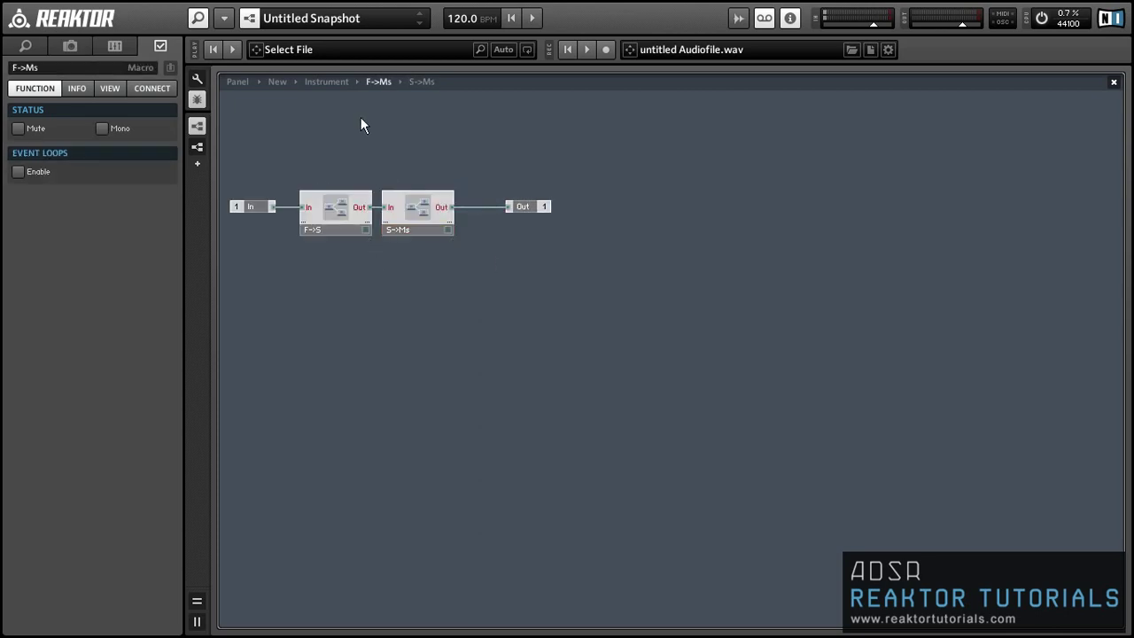
pyautogui.rightClick(362, 120)
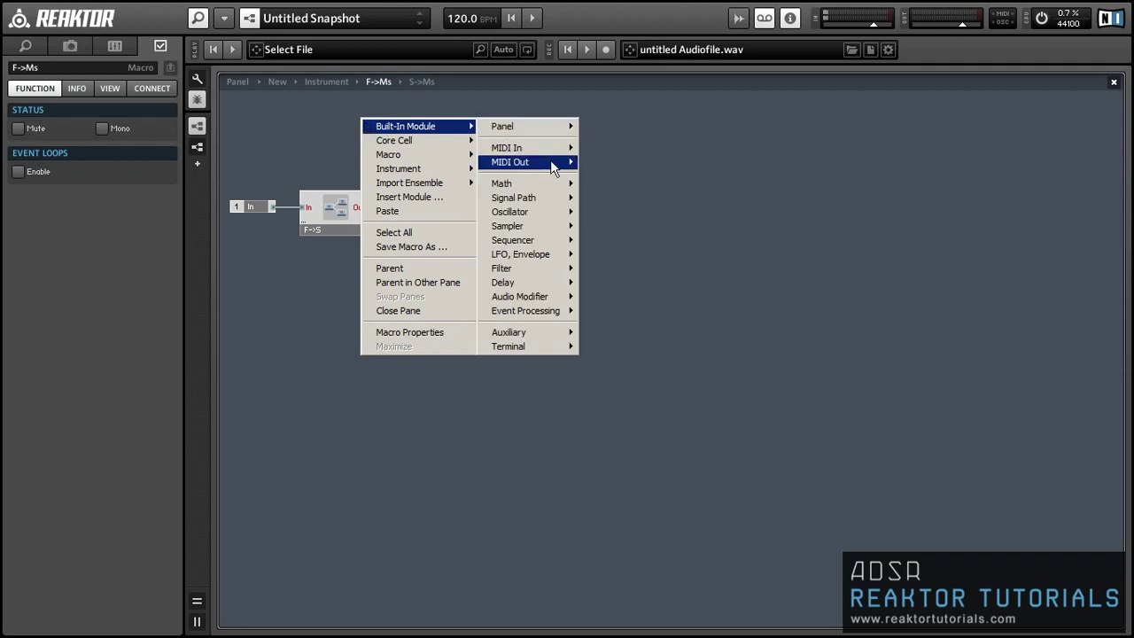
pyautogui.moveTo(544, 188)
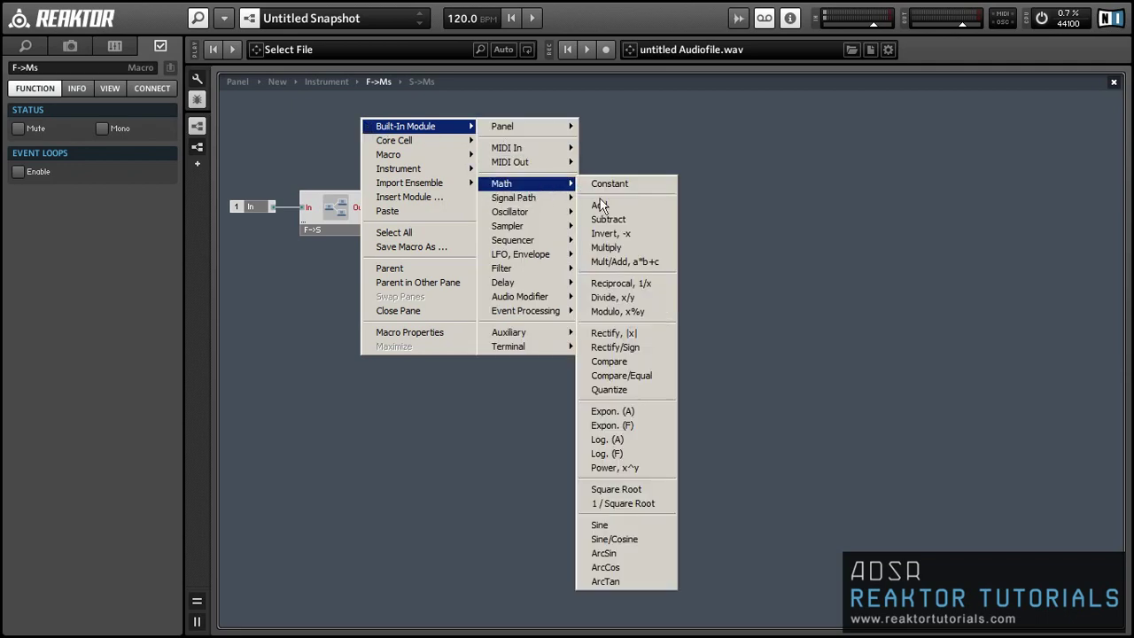
pyautogui.click(620, 296)
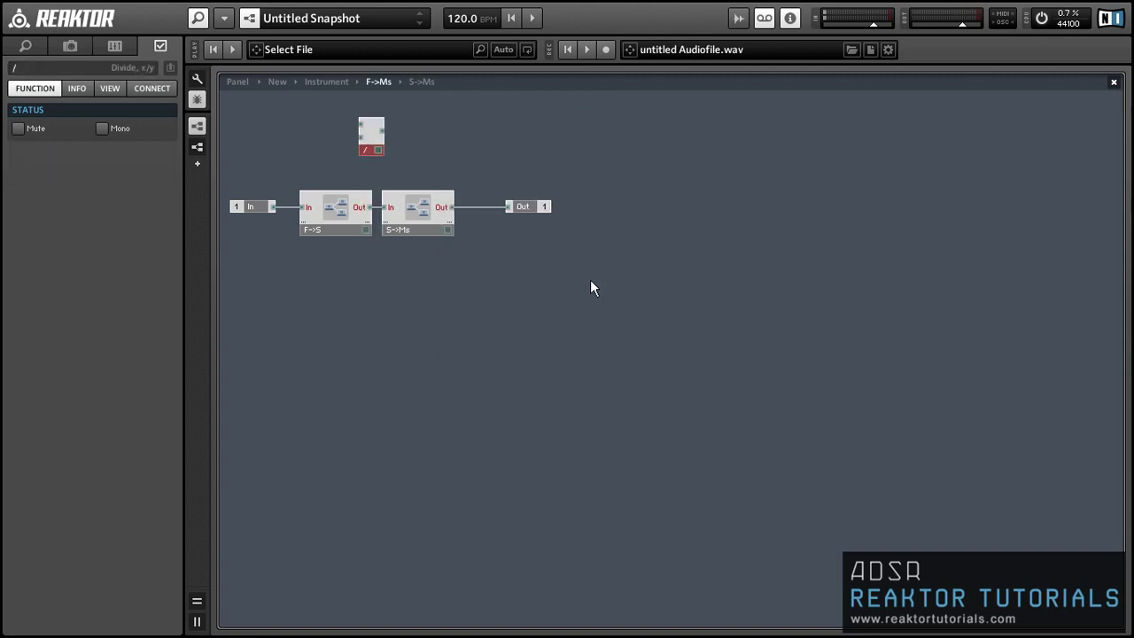
pyautogui.rightClick(368, 125)
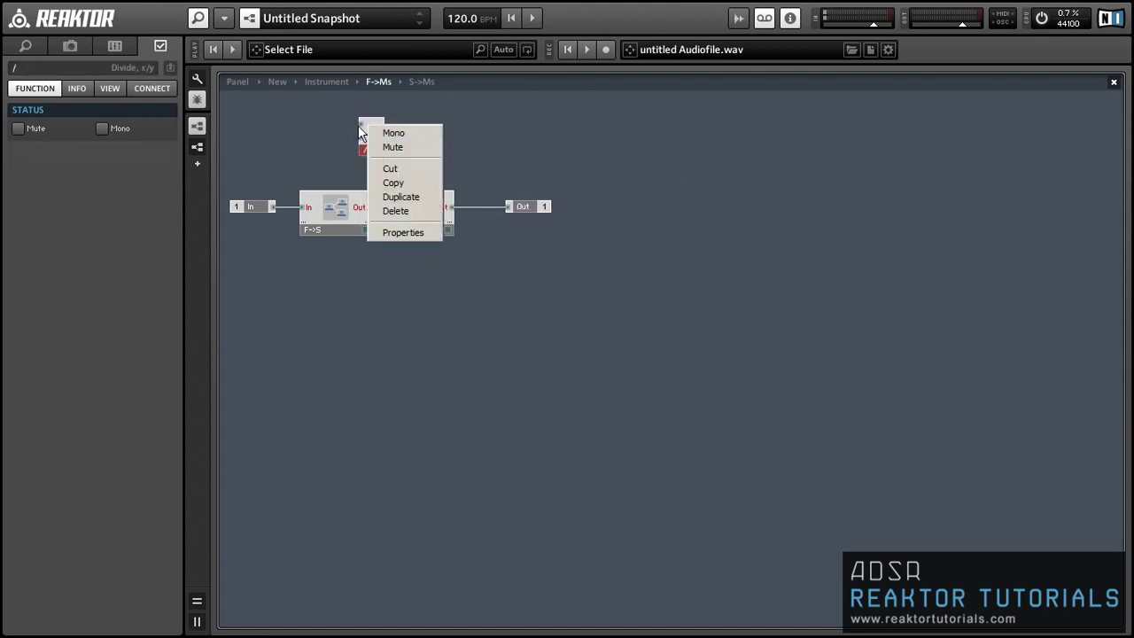
pyautogui.rightClick(360, 125)
pyautogui.click(370, 142)
pyautogui.click(42, 123)
pyautogui.write('1000')
pyautogui.press('Return')
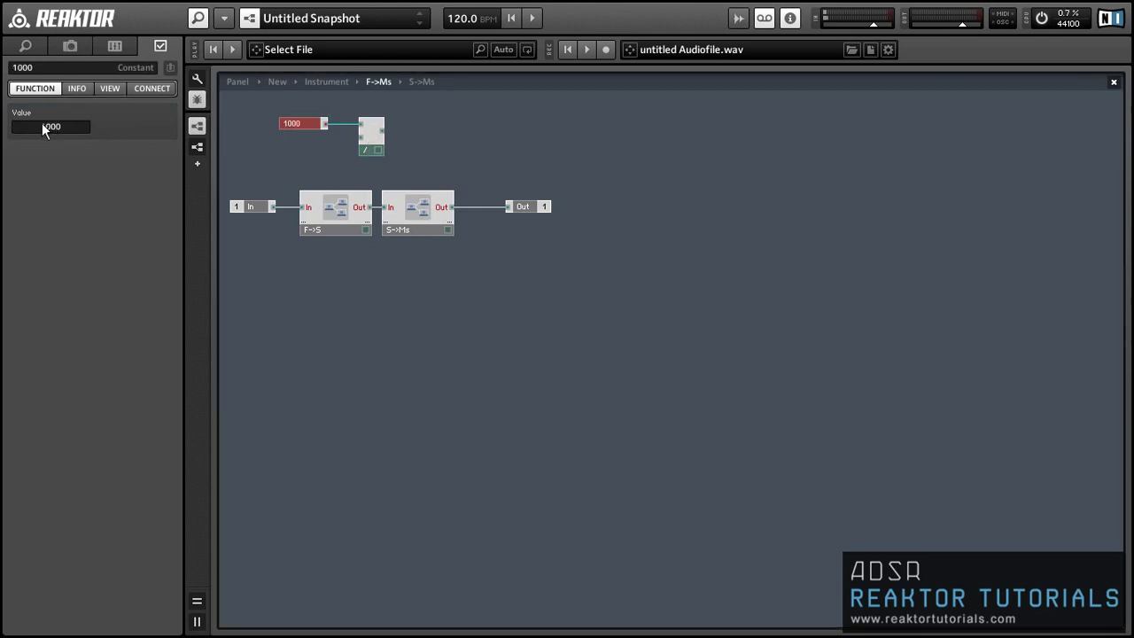
pyautogui.moveTo(272, 207); pyautogui.dragTo(507, 206)
# Step: Delete the old F->S and S->Ms chain, then place F->Ms directly below F->S
pyautogui.moveTo(448, 298); pyautogui.dragTo(319, 195)
pyautogui.press('Delete')
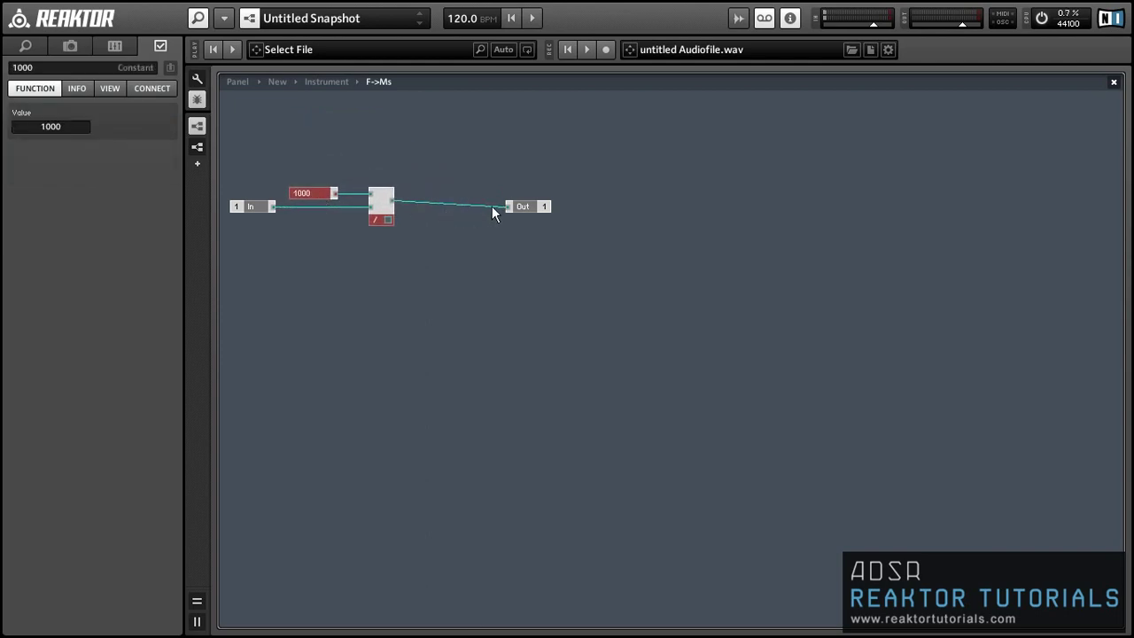
pyautogui.moveTo(527, 206); pyautogui.dragTo(449, 202)
pyautogui.doubleClick(469, 257)
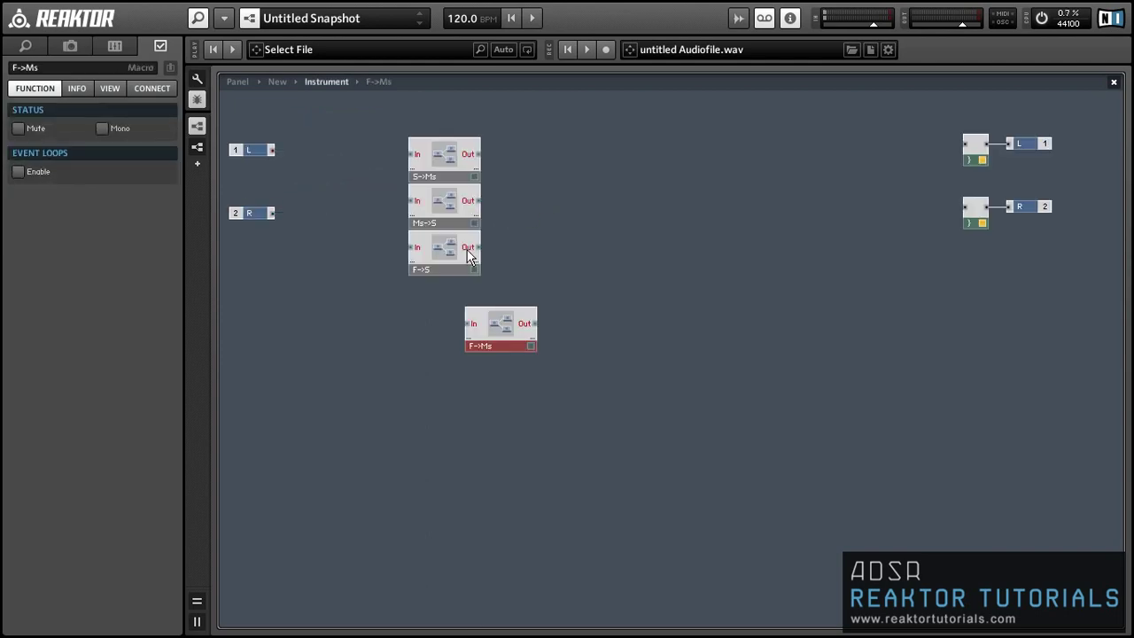
pyautogui.moveTo(498, 330); pyautogui.dragTo(444, 302)
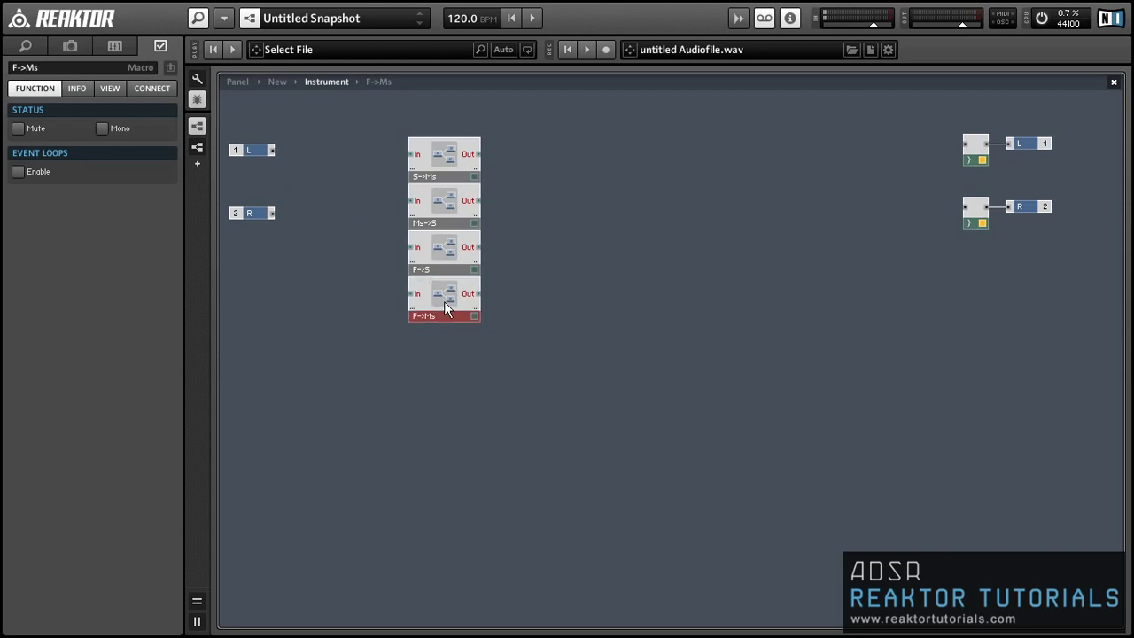
# Step: Insert a new 1-in/1-out macro named S->F and position it beside F->S
pyautogui.click(438, 395)
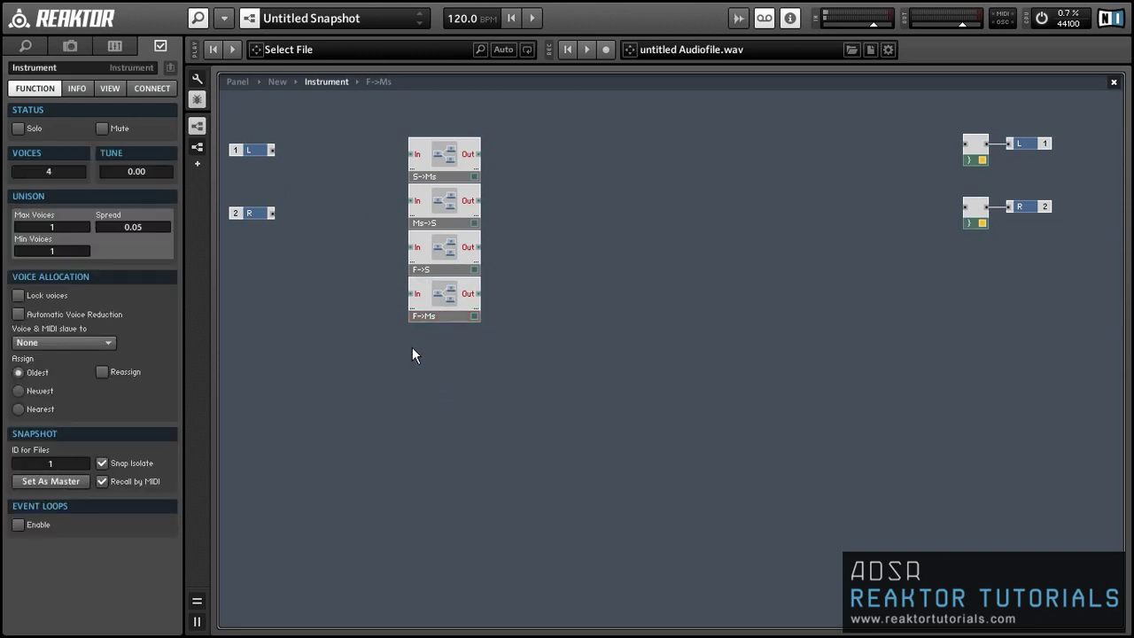
pyautogui.rightClick(529, 195)
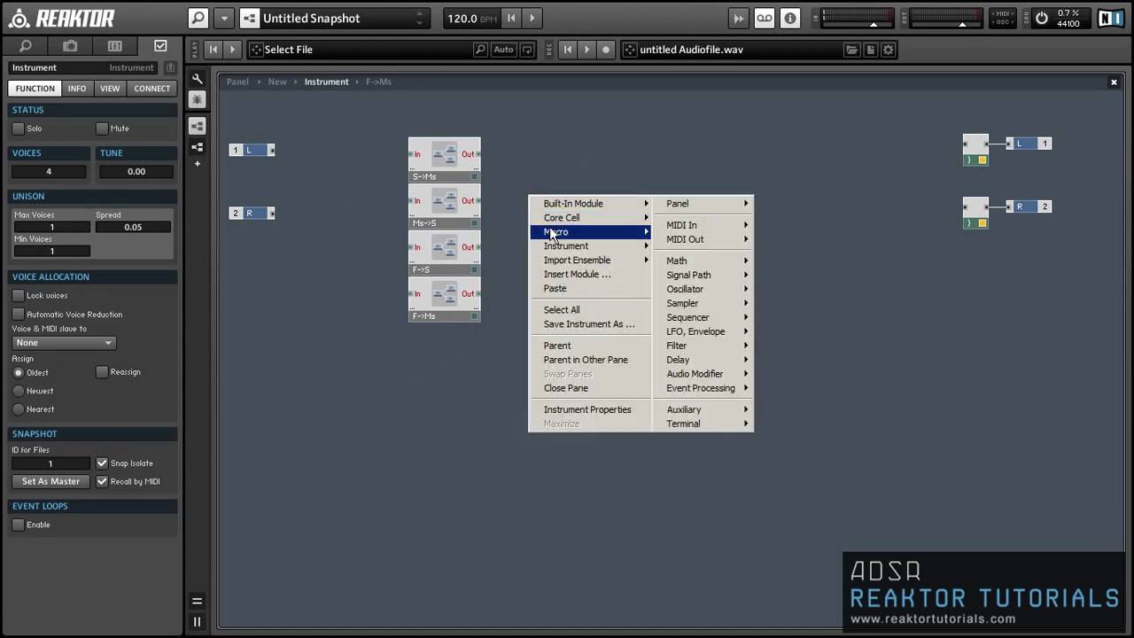
pyautogui.moveTo(550, 232)
pyautogui.click(695, 258)
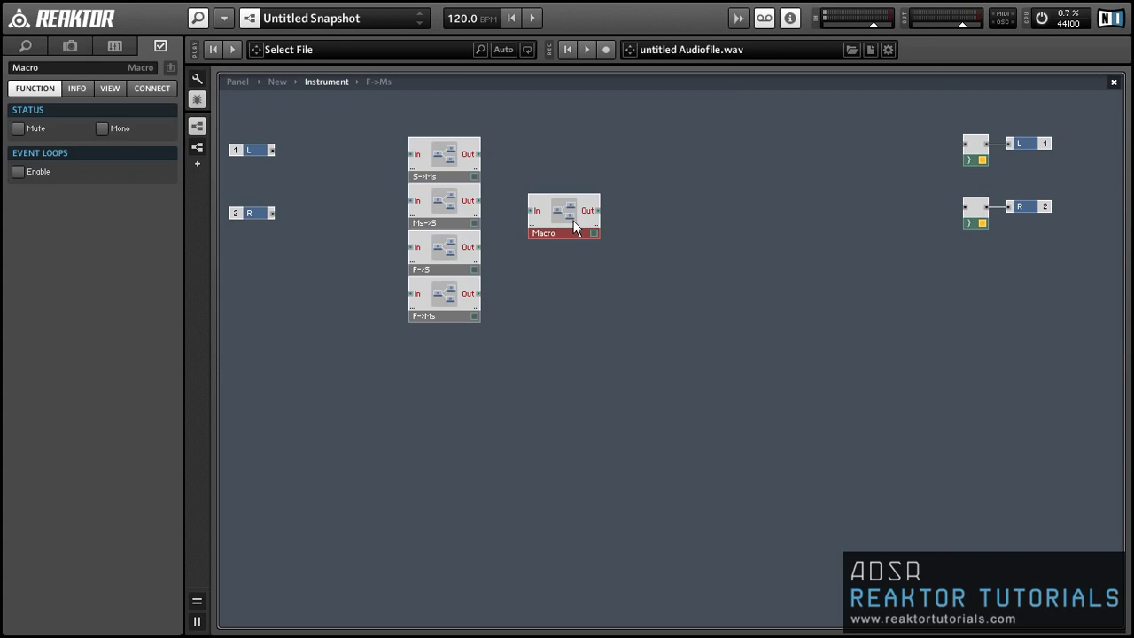
pyautogui.click(46, 69)
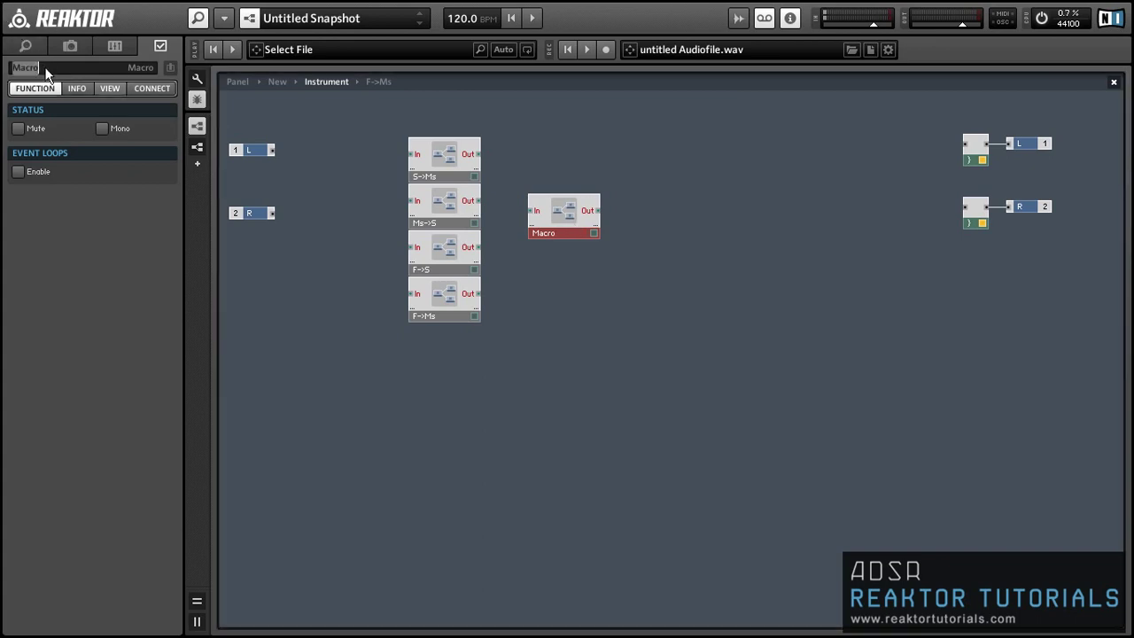
pyautogui.write('S->F')
pyautogui.press('Return')
pyautogui.moveTo(545, 211); pyautogui.dragTo(513, 249)
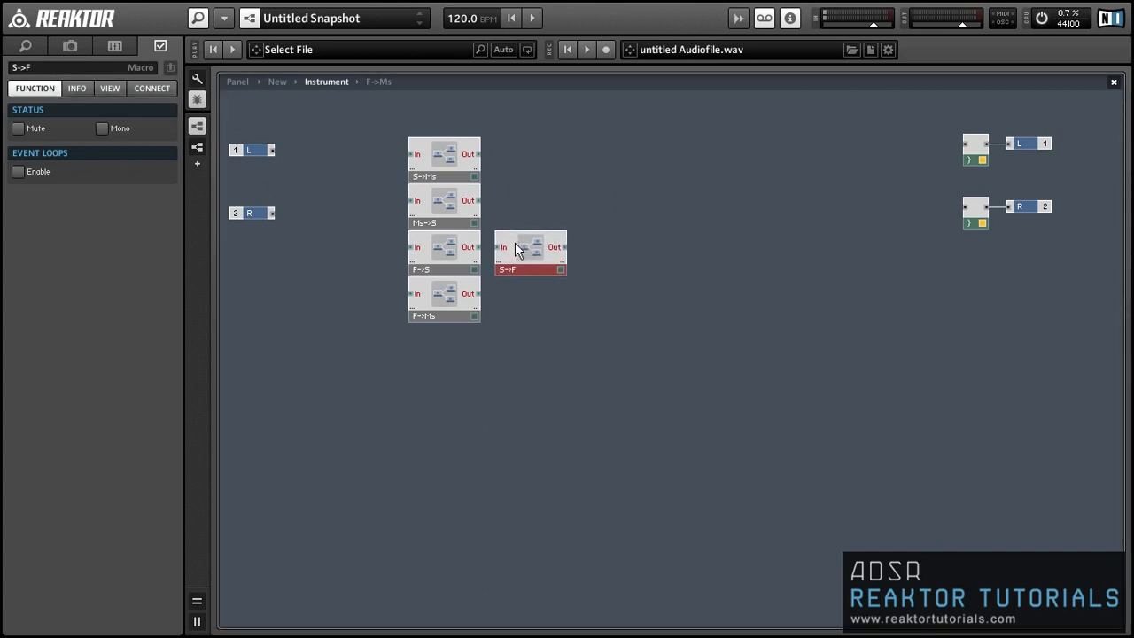
# Step: Inside S->F, route In through a Reciprocal 1/x module to Out, then go back up
pyautogui.doubleClick(532, 257)
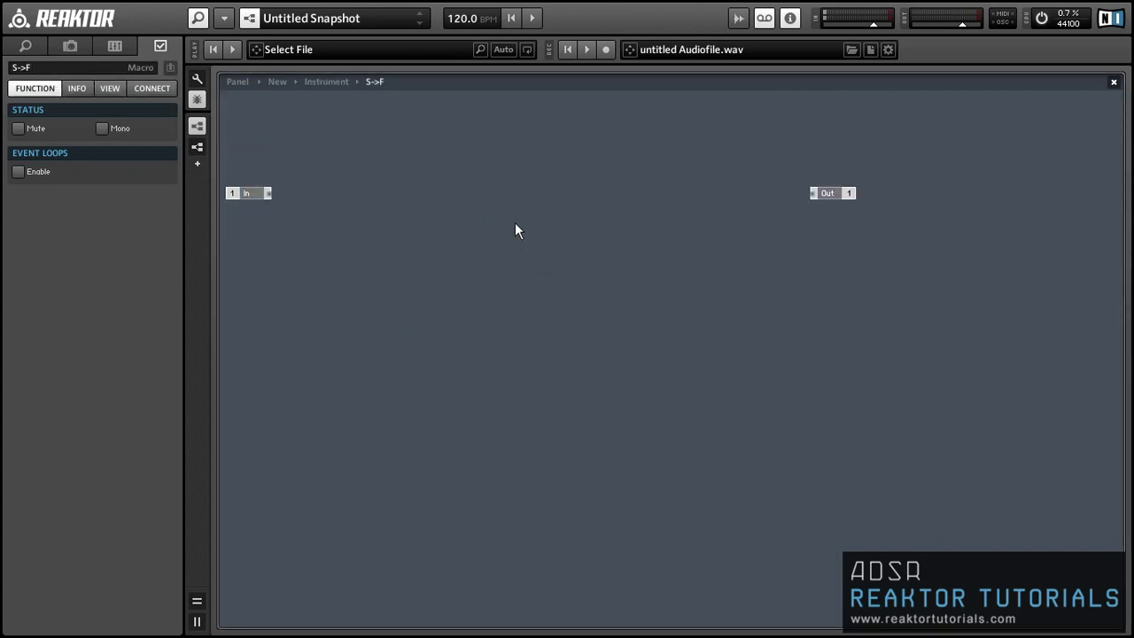
pyautogui.rightClick(450, 183)
pyautogui.moveTo(469, 197)
pyautogui.moveTo(634, 252)
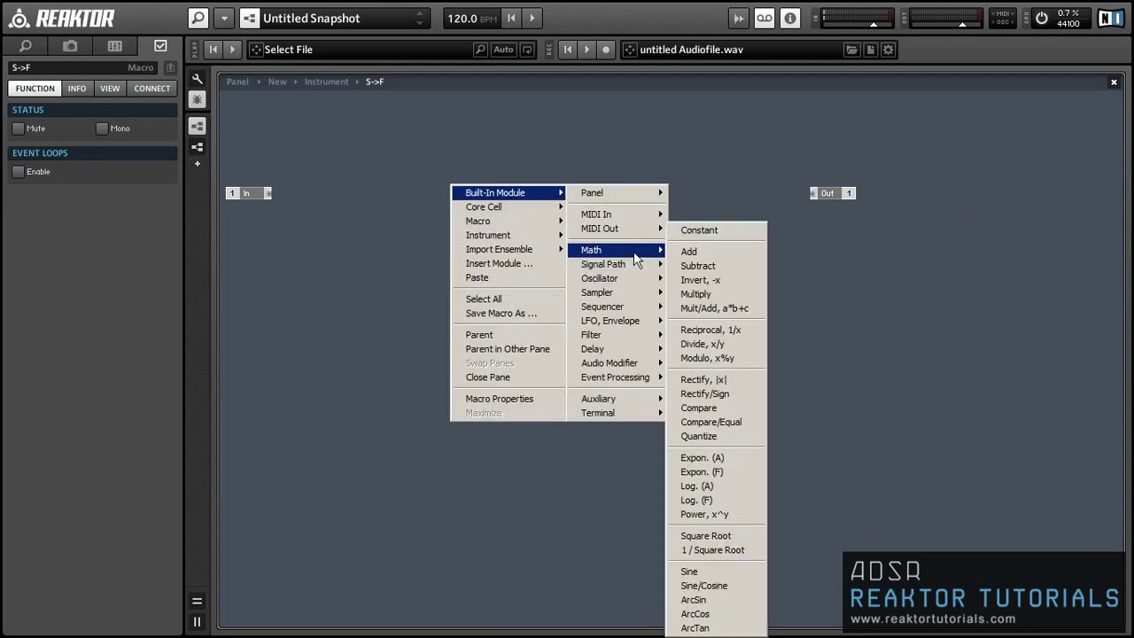
pyautogui.click(707, 329)
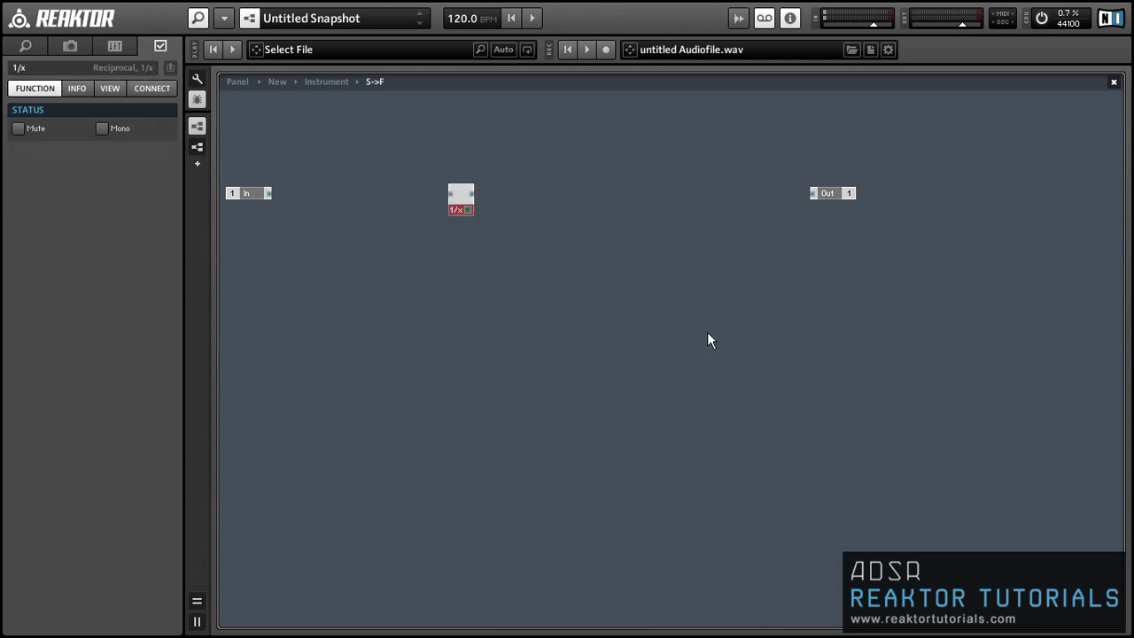
pyautogui.moveTo(270, 194); pyautogui.dragTo(510, 202)
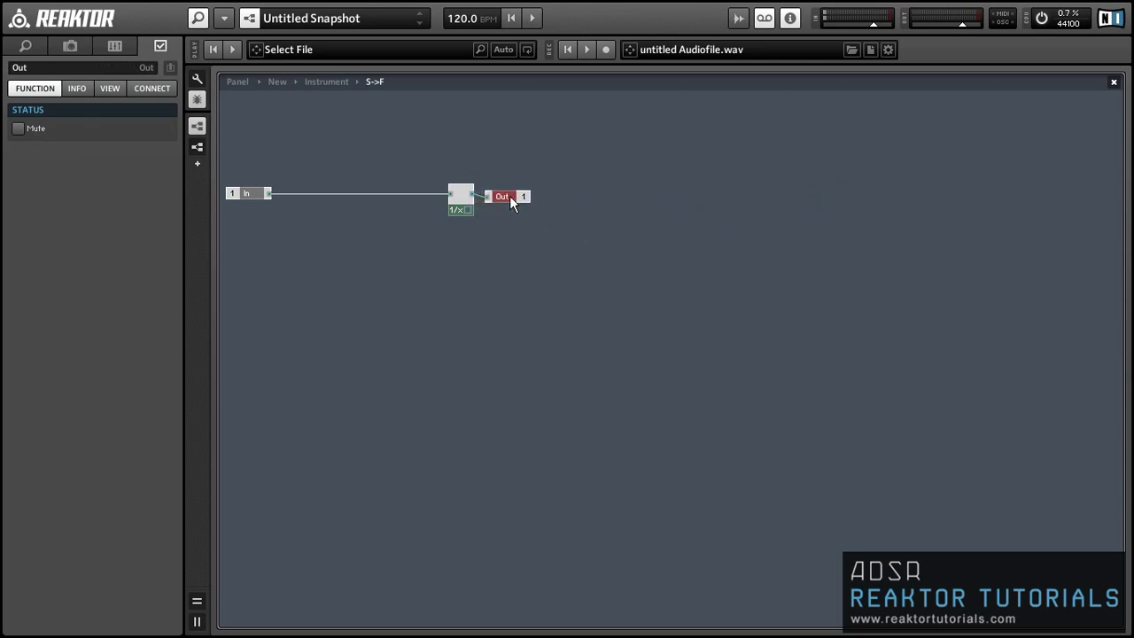
pyautogui.moveTo(252, 193); pyautogui.dragTo(375, 193)
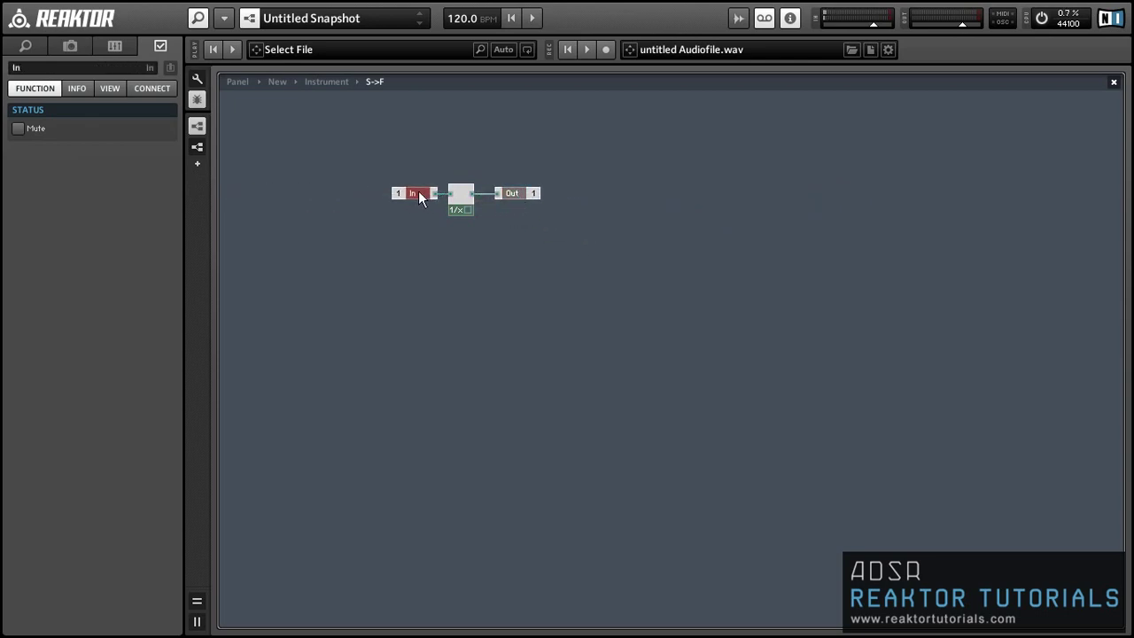
pyautogui.doubleClick(403, 252)
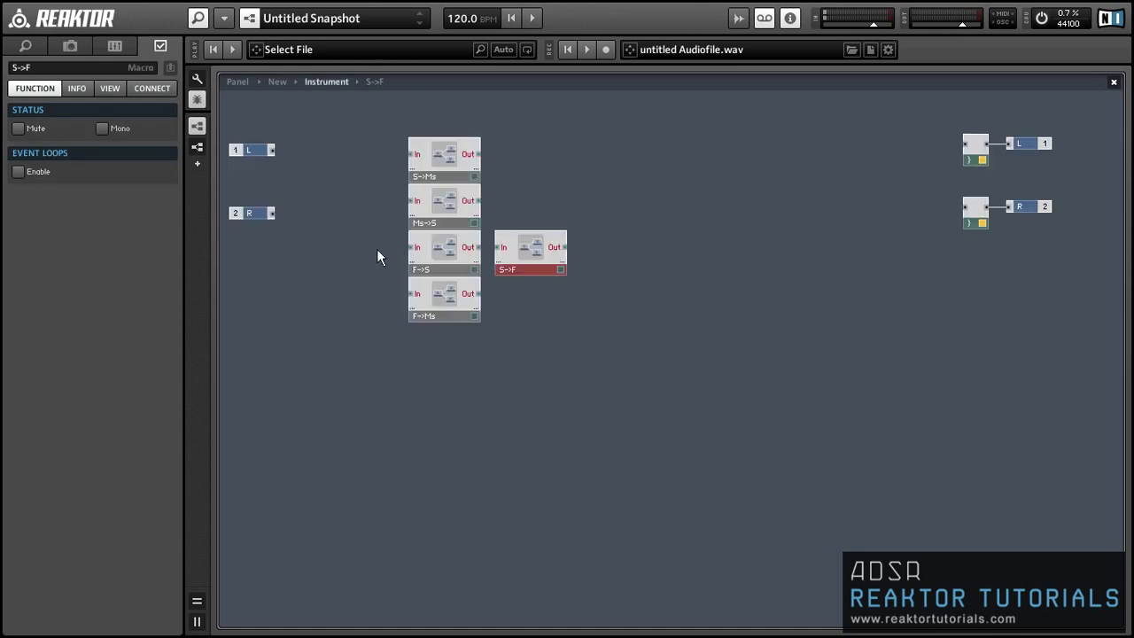
# Step: Ctrl-drag a copy of S->F just below it, rename the copy Ms->F, and enter it
pyautogui.click(555, 323)
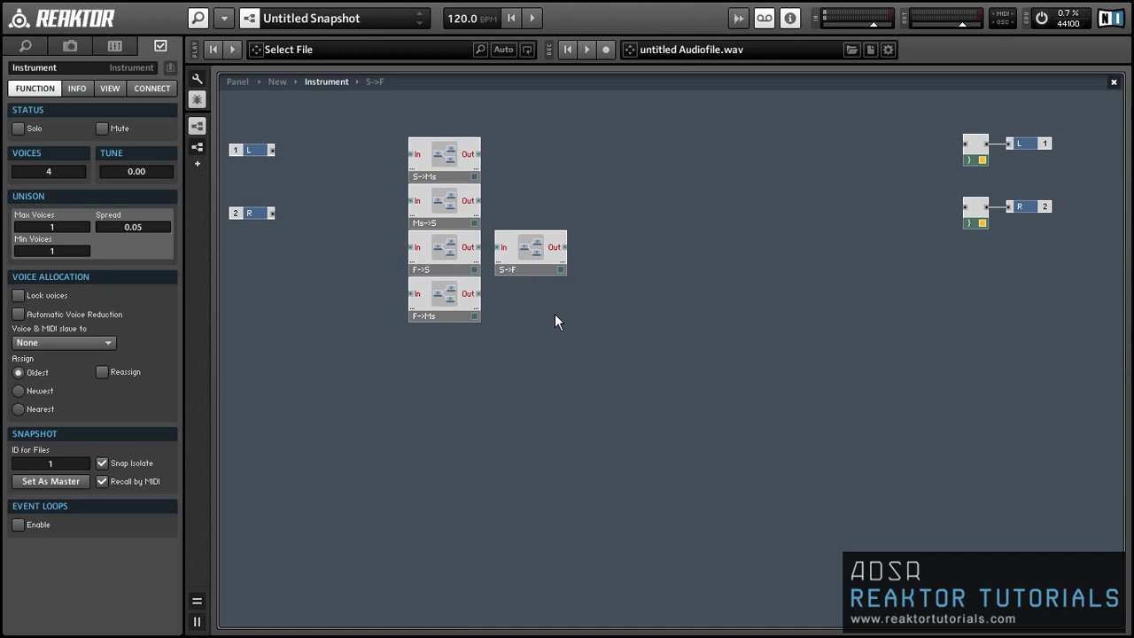
pyautogui.click(550, 254)
pyautogui.moveTo(528, 251); pyautogui.dragTo(524, 302)
pyautogui.click(17, 68)
pyautogui.write('Ms->F')
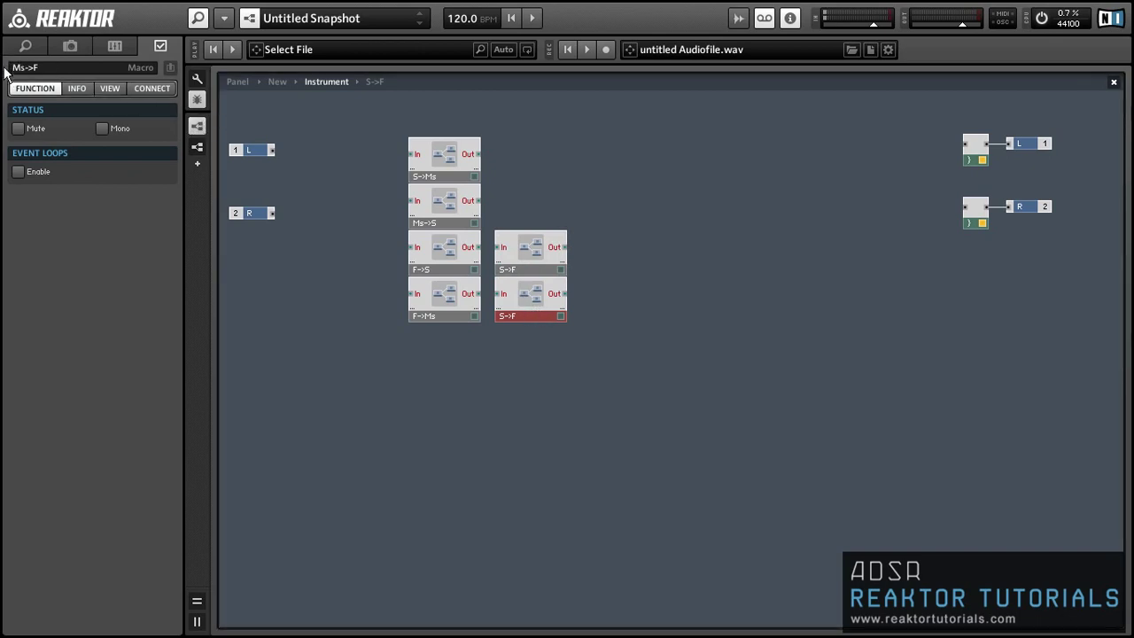
pyautogui.press('Return')
pyautogui.doubleClick(522, 299)
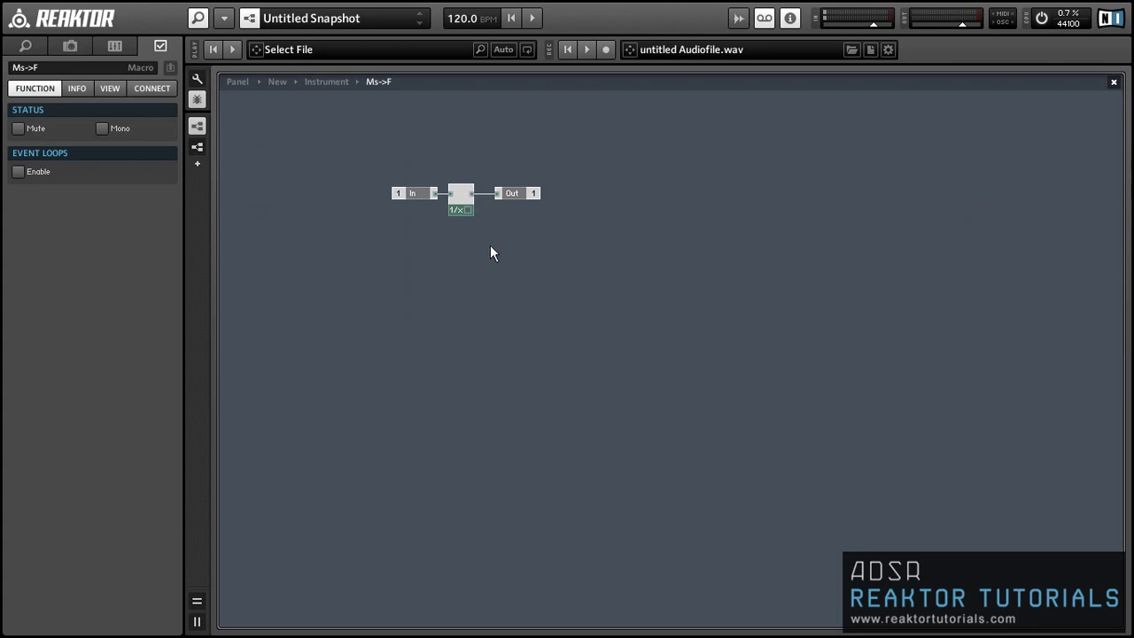
# Step: Replace the 1/x module inside Ms->F with a Divide module
pyautogui.click(464, 208)
pyautogui.press('Delete')
pyautogui.doubleClick(465, 209)
pyautogui.write('/')
pyautogui.press('Return')
# Step: Feed a constant 1000 into Divide's upper input and place In below it
pyautogui.rightClick(465, 215)
pyautogui.click(505, 230)
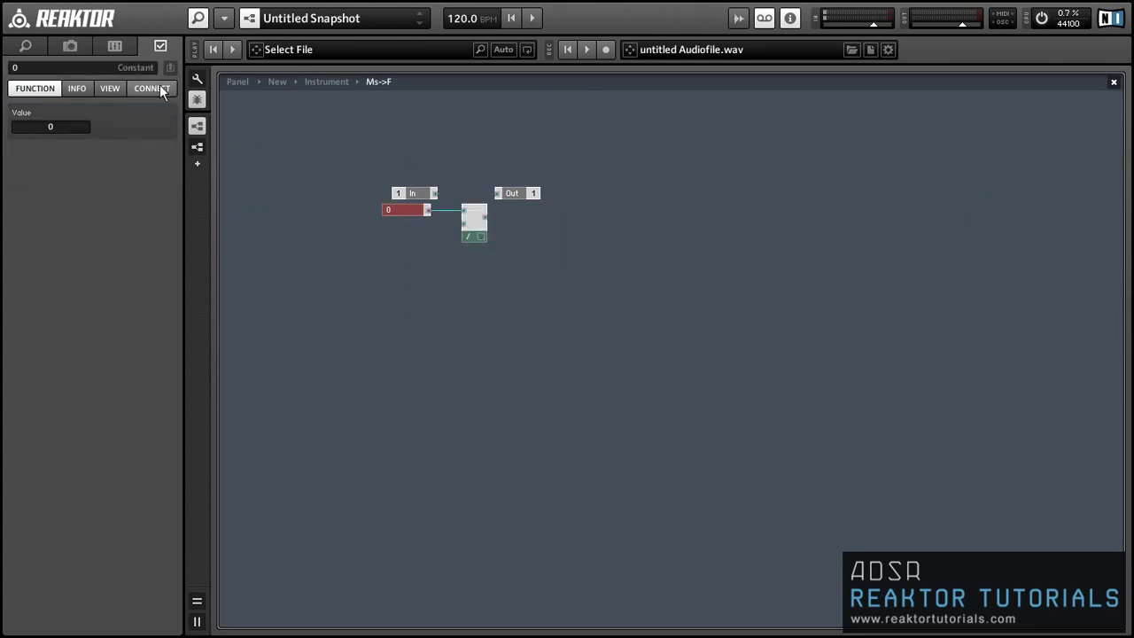
pyautogui.click(31, 126)
pyautogui.write('1000')
pyautogui.press('Return')
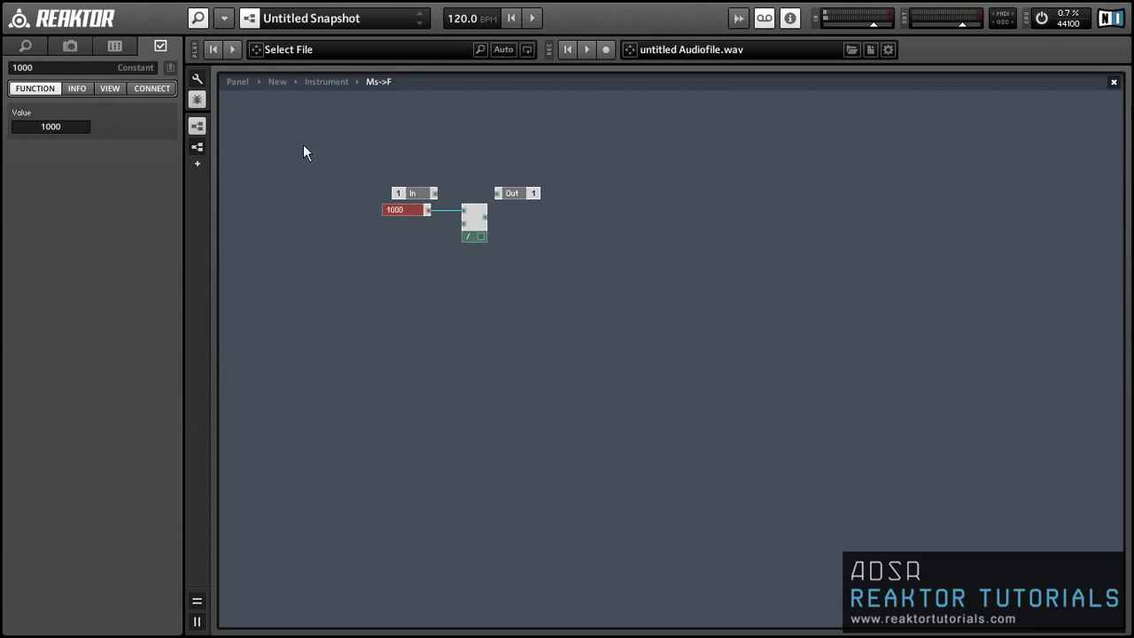
pyautogui.moveTo(398, 195); pyautogui.dragTo(391, 225)
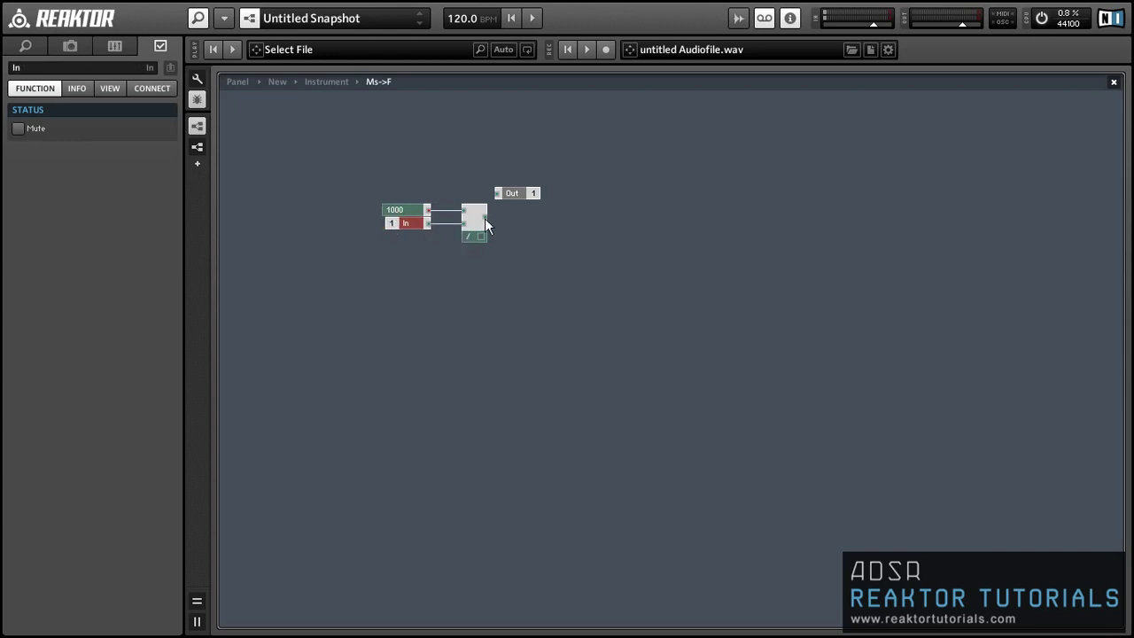
pyautogui.click(501, 191)
# Step: Return to the instrument and compare the Ms->F and F->Ms structures
pyautogui.doubleClick(510, 215)
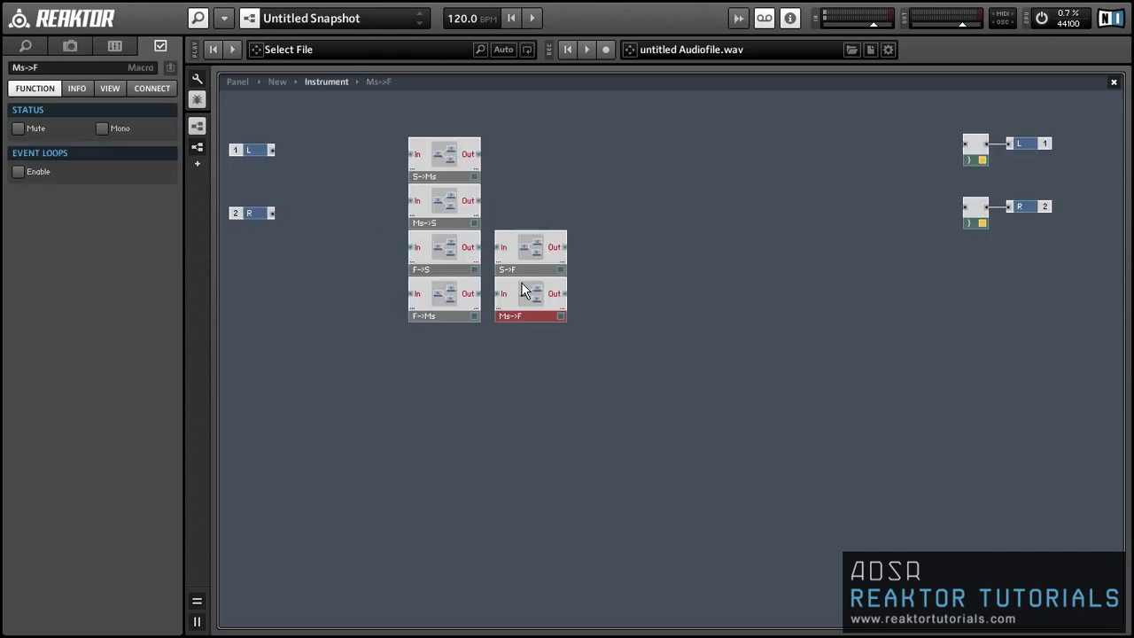
pyautogui.doubleClick(443, 316)
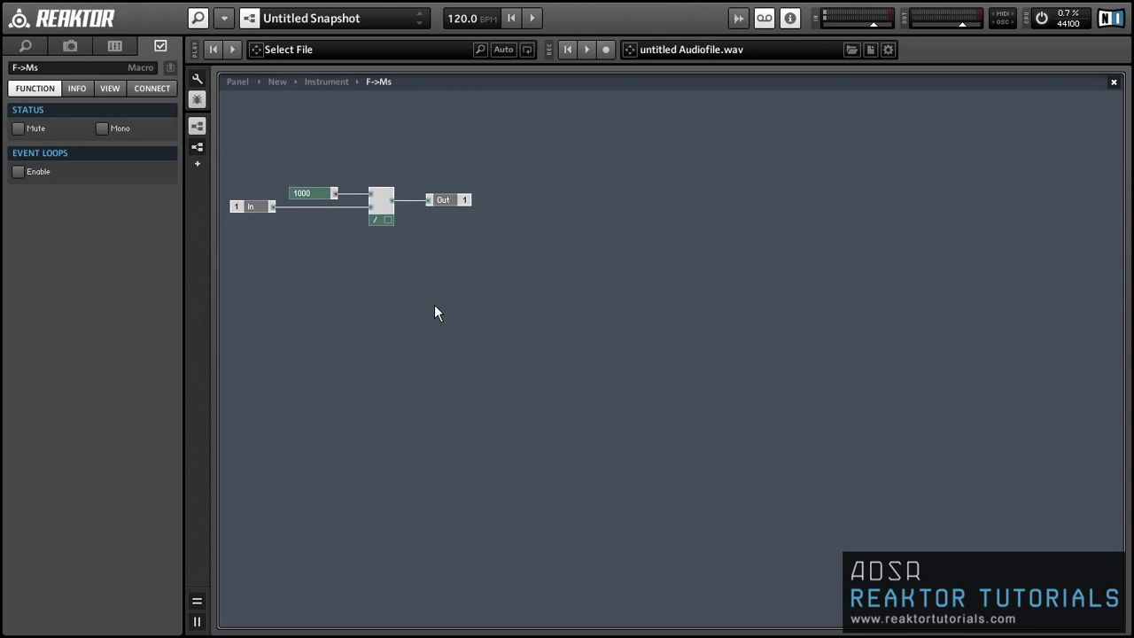
pyautogui.doubleClick(434, 305)
pyautogui.doubleClick(510, 305)
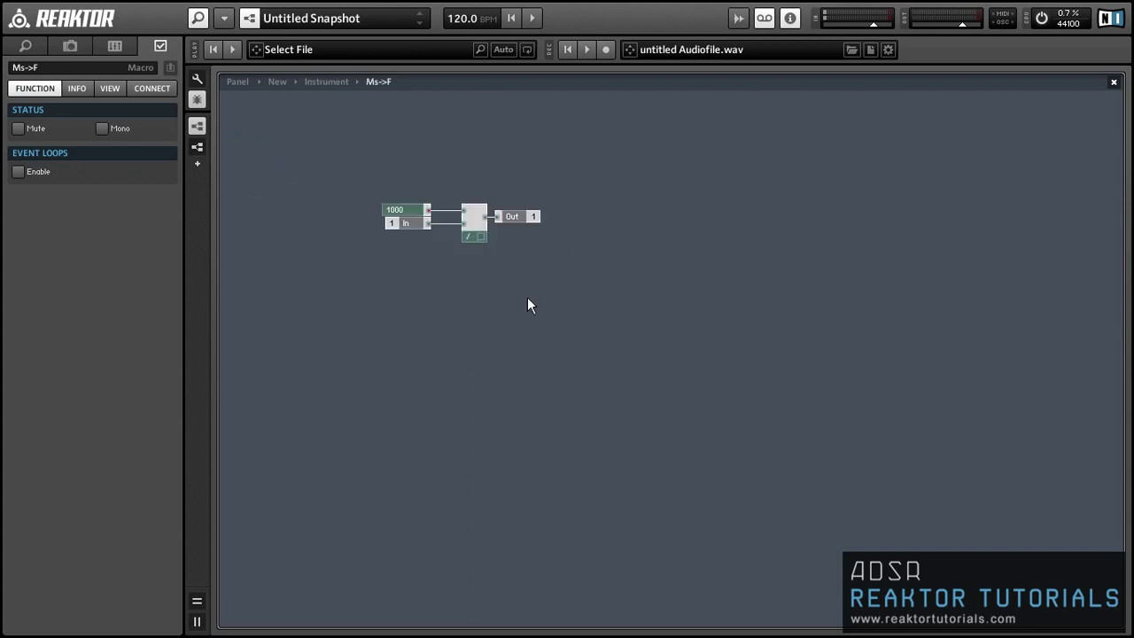
pyautogui.doubleClick(505, 348)
pyautogui.doubleClick(449, 312)
pyautogui.doubleClick(451, 355)
pyautogui.click(446, 348)
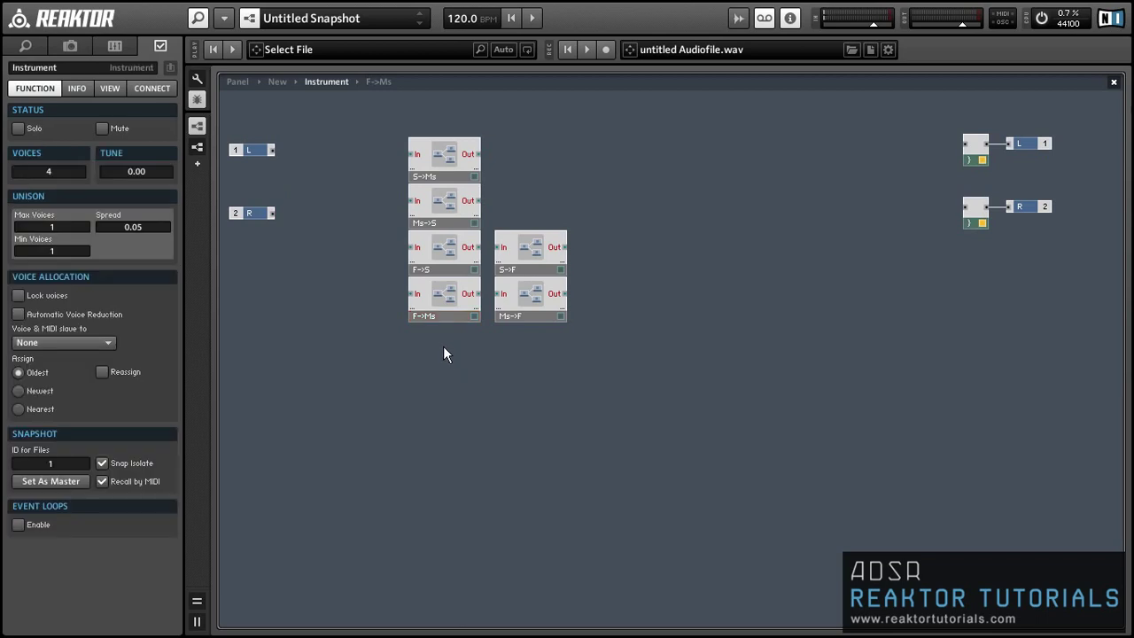
# Step: Insert a new 1-in 1-out macro, name it BPM->F, and enter it
pyautogui.rightClick(440, 355)
pyautogui.moveTo(487, 387)
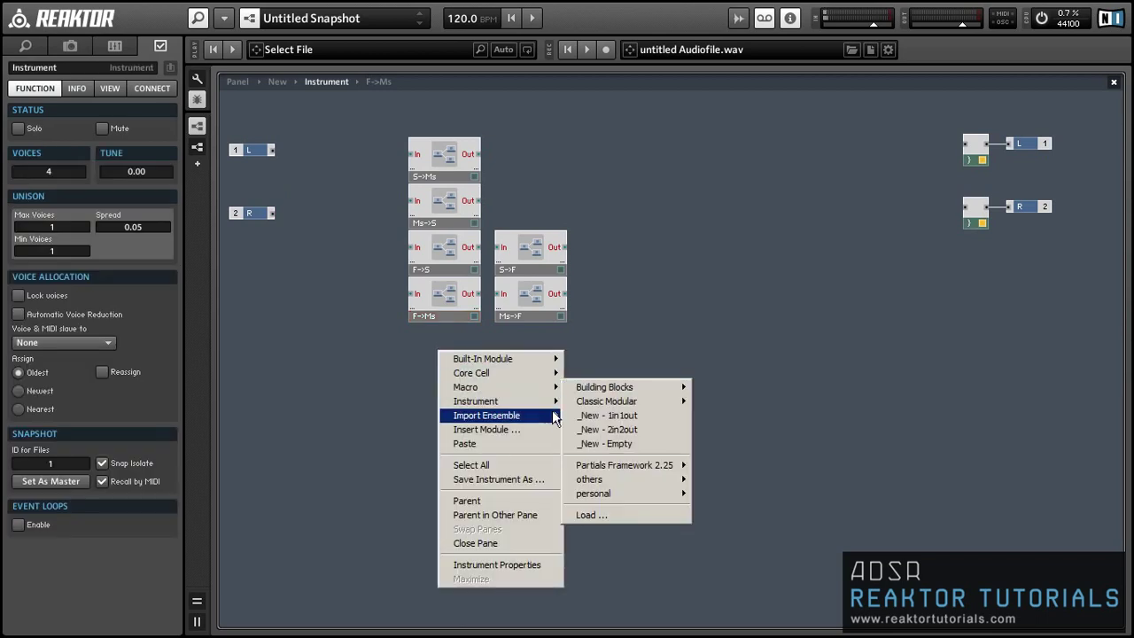
pyautogui.click(597, 416)
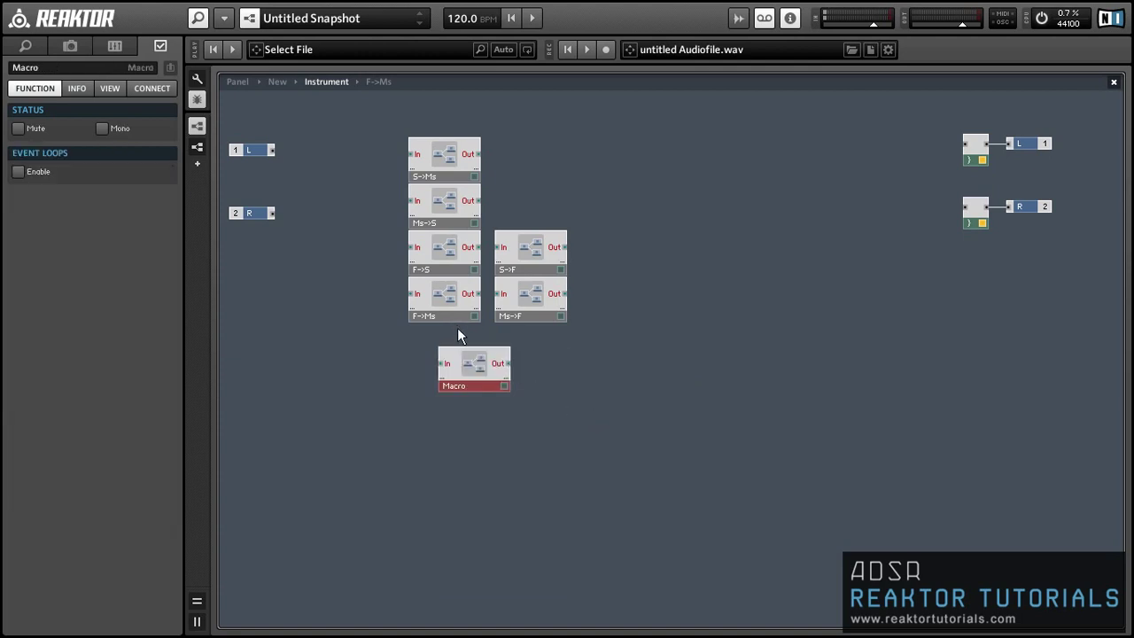
pyautogui.click(38, 71)
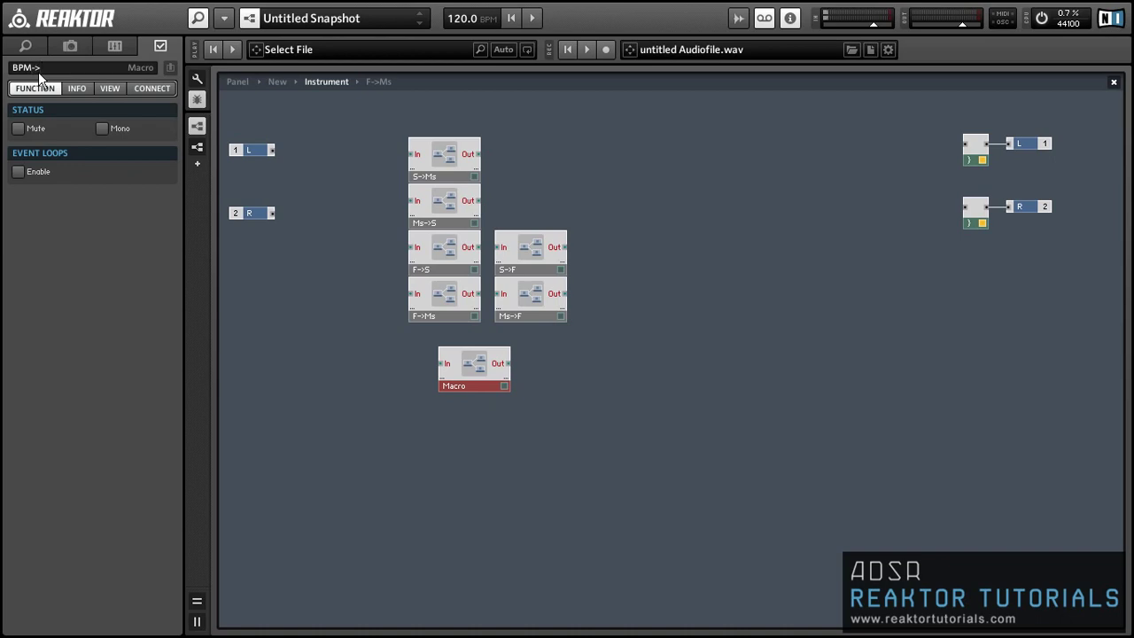
pyautogui.press('Return')
pyautogui.click(454, 396)
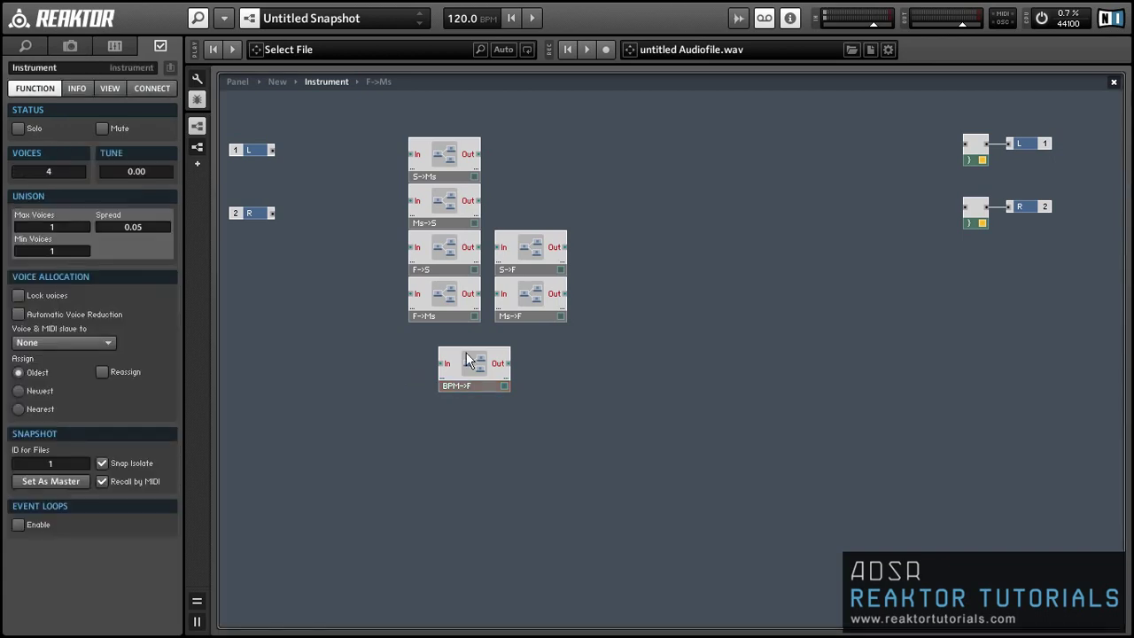
pyautogui.doubleClick(465, 372)
pyautogui.rightClick(373, 202)
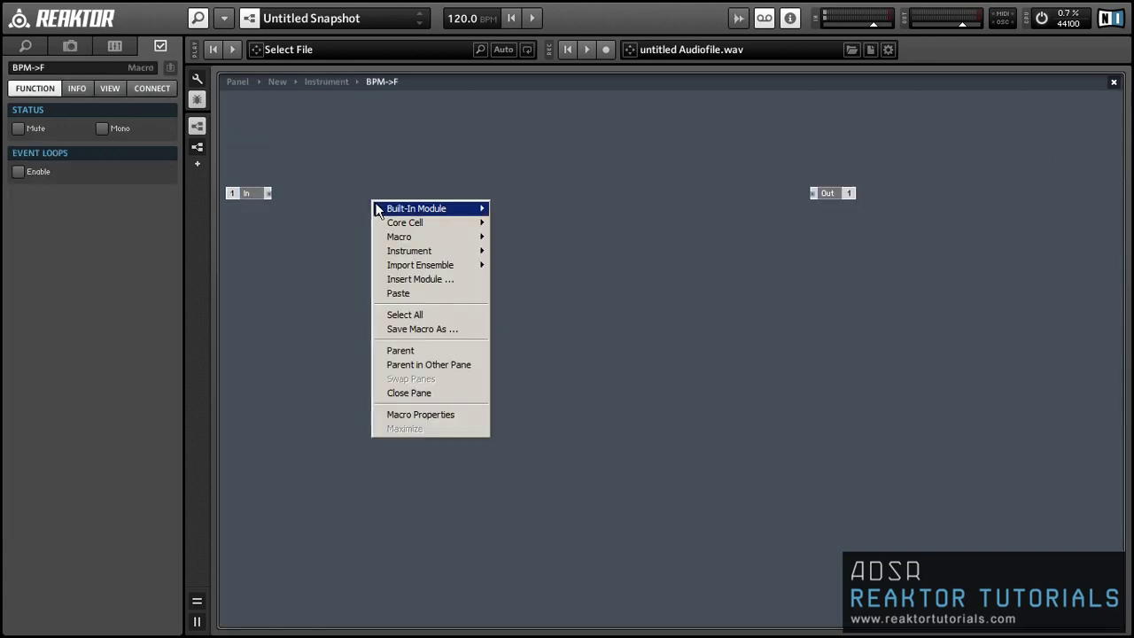
# Step: Insert a Math Divide module with a constant 60 on its input
pyautogui.moveTo(558, 265)
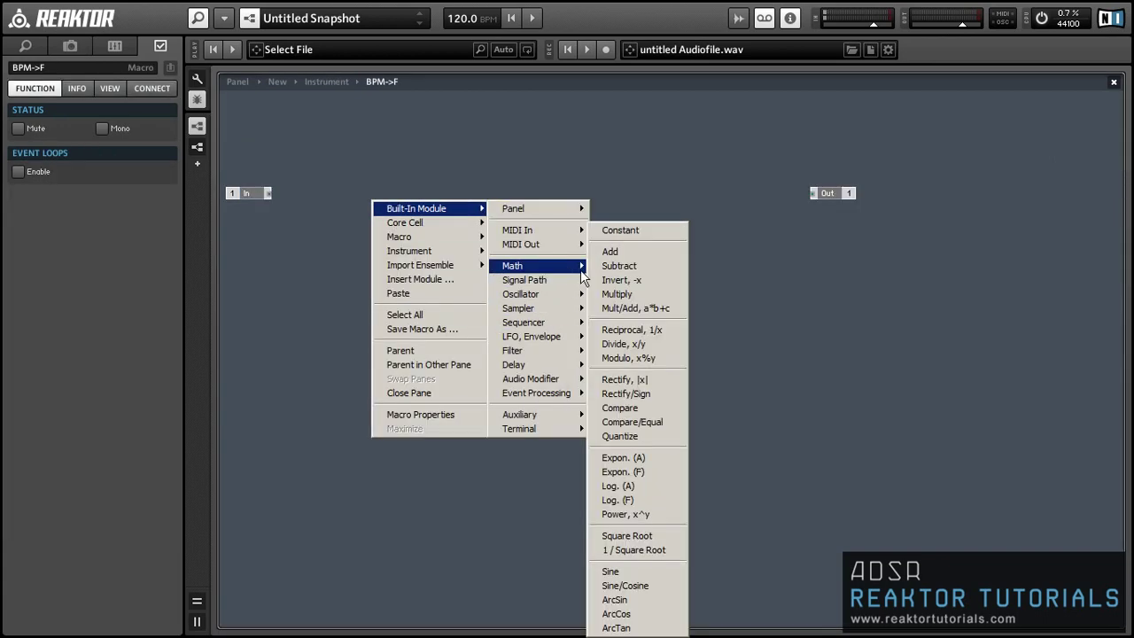
pyautogui.click(624, 344)
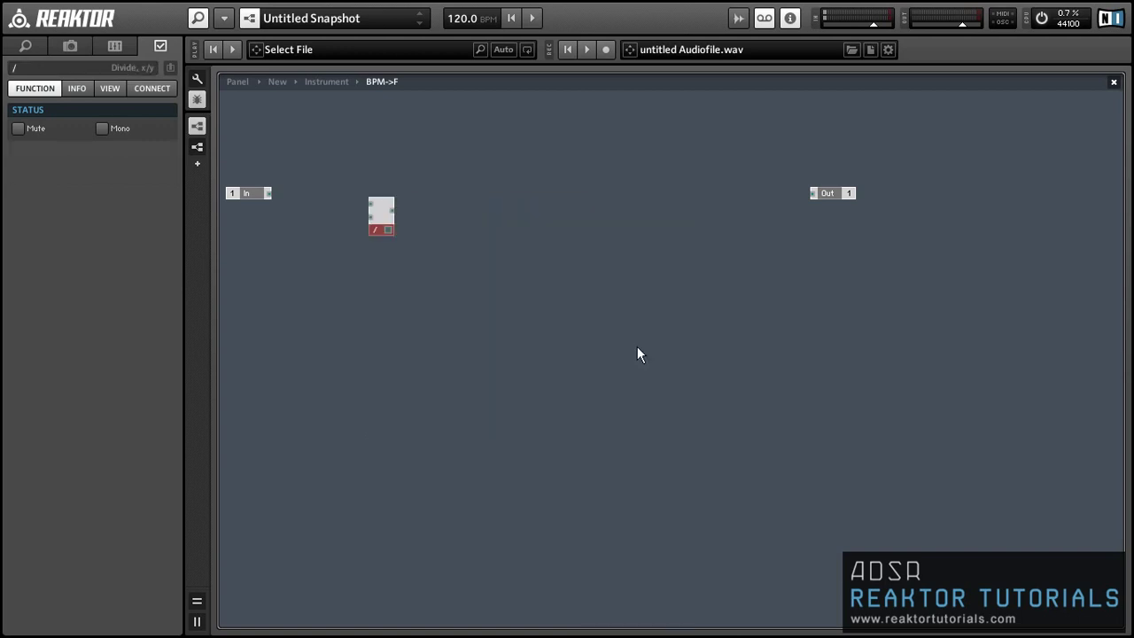
pyautogui.rightClick(373, 221)
pyautogui.click(390, 240)
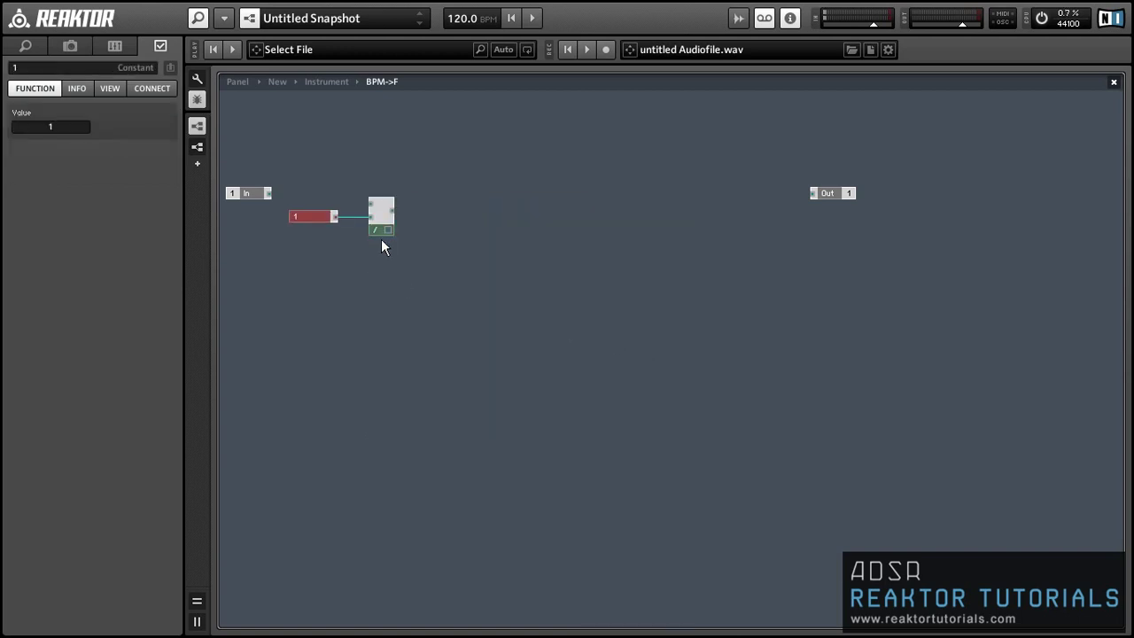
pyautogui.doubleClick(34, 128)
pyautogui.write('60')
pyautogui.press('Return')
# Step: Wire In into the divider, reposition In, and return to the instrument level
pyautogui.moveTo(270, 193); pyautogui.dragTo(370, 203)
pyautogui.click(255, 191)
pyautogui.moveTo(256, 196); pyautogui.dragTo(492, 217)
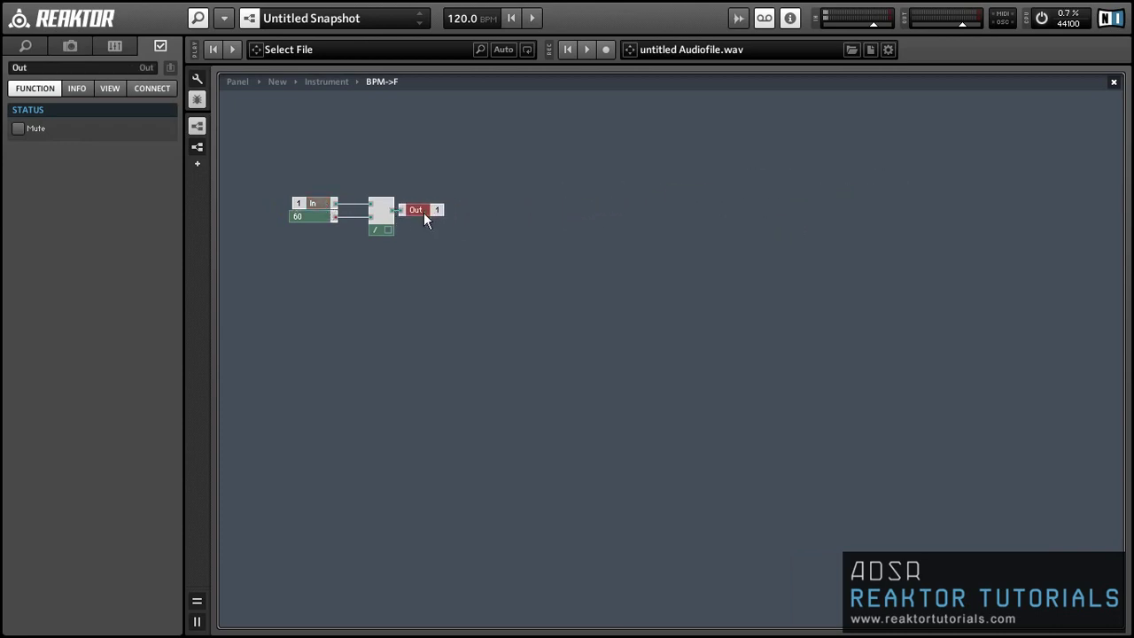
pyautogui.doubleClick(444, 255)
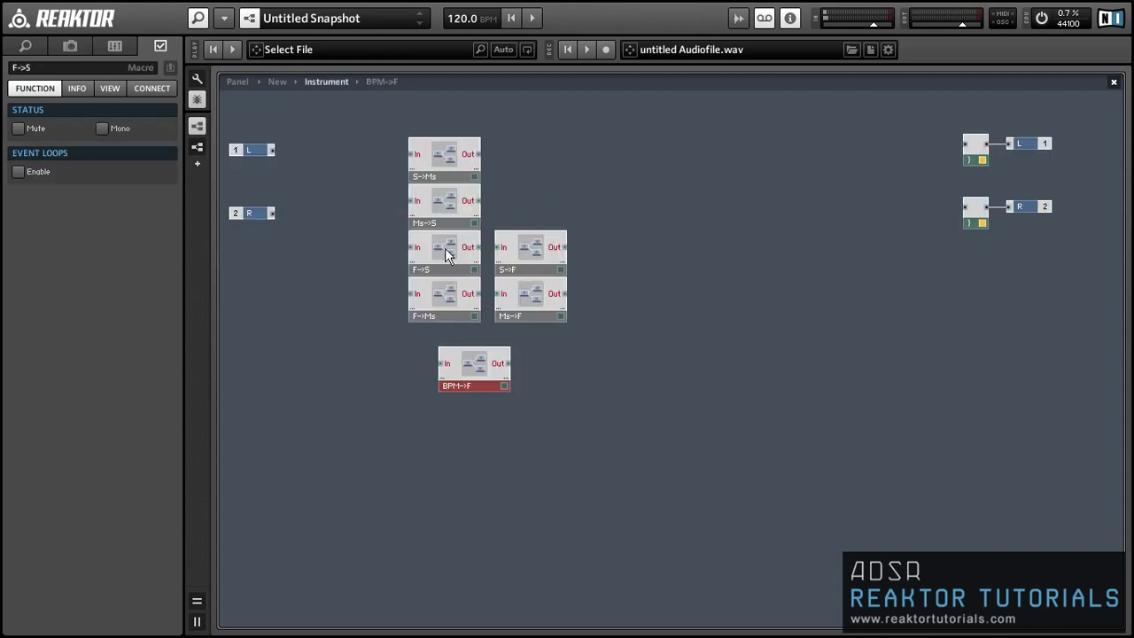
# Step: Move BPM->F up and insert a new 1-in 1-out macro directly beneath it
pyautogui.moveTo(475, 393); pyautogui.dragTo(444, 367)
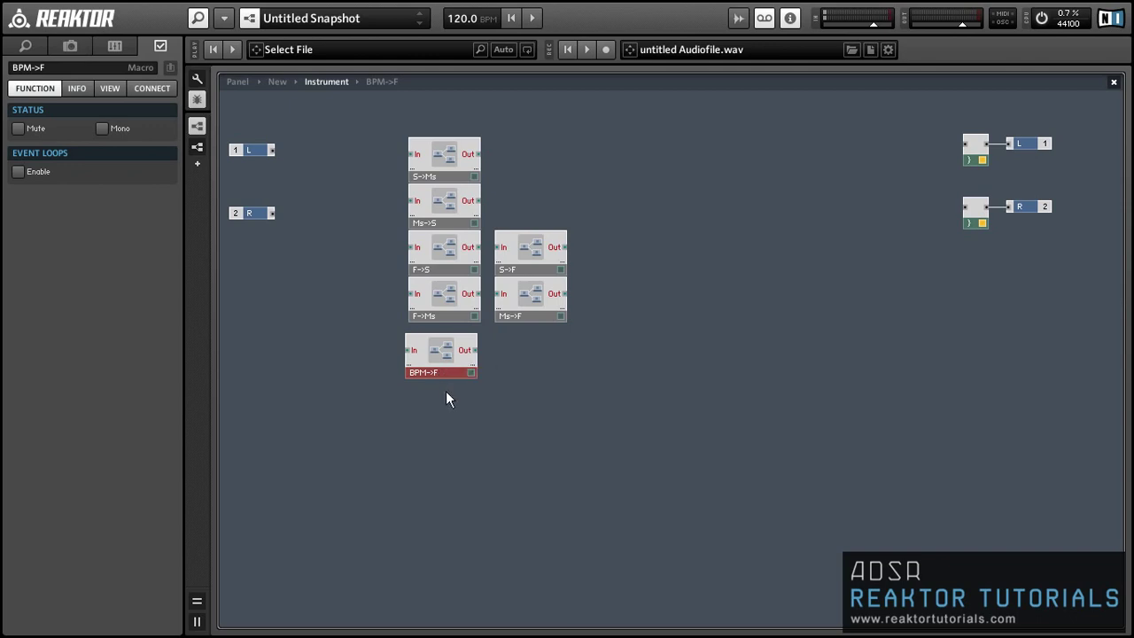
pyautogui.click(438, 401)
pyautogui.rightClick(438, 401)
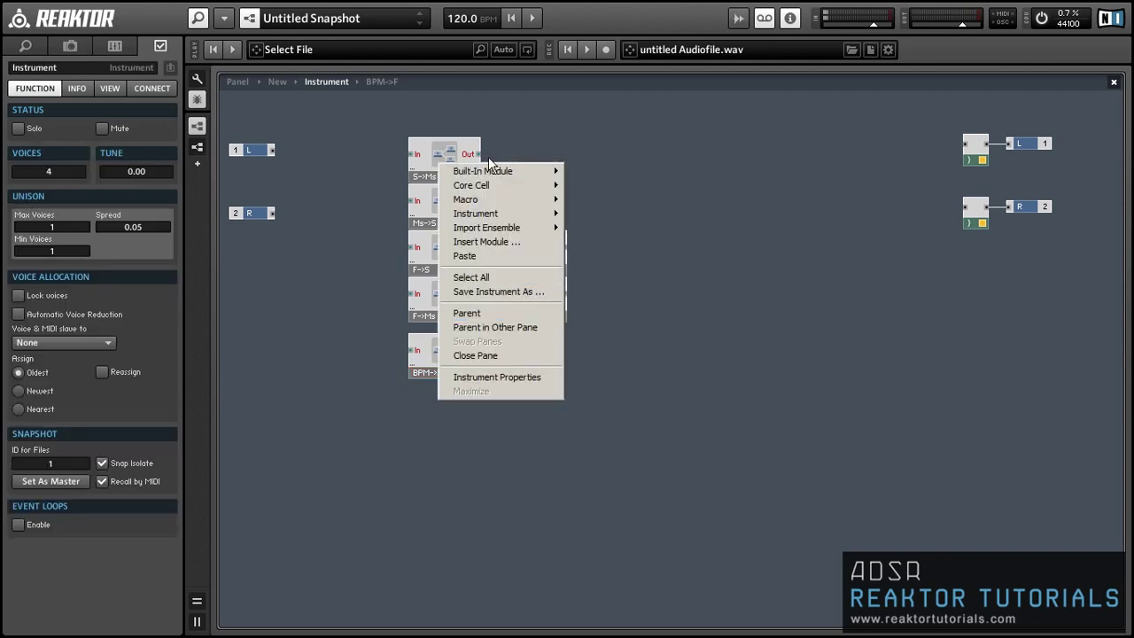
pyautogui.moveTo(489, 202)
pyautogui.click(602, 213)
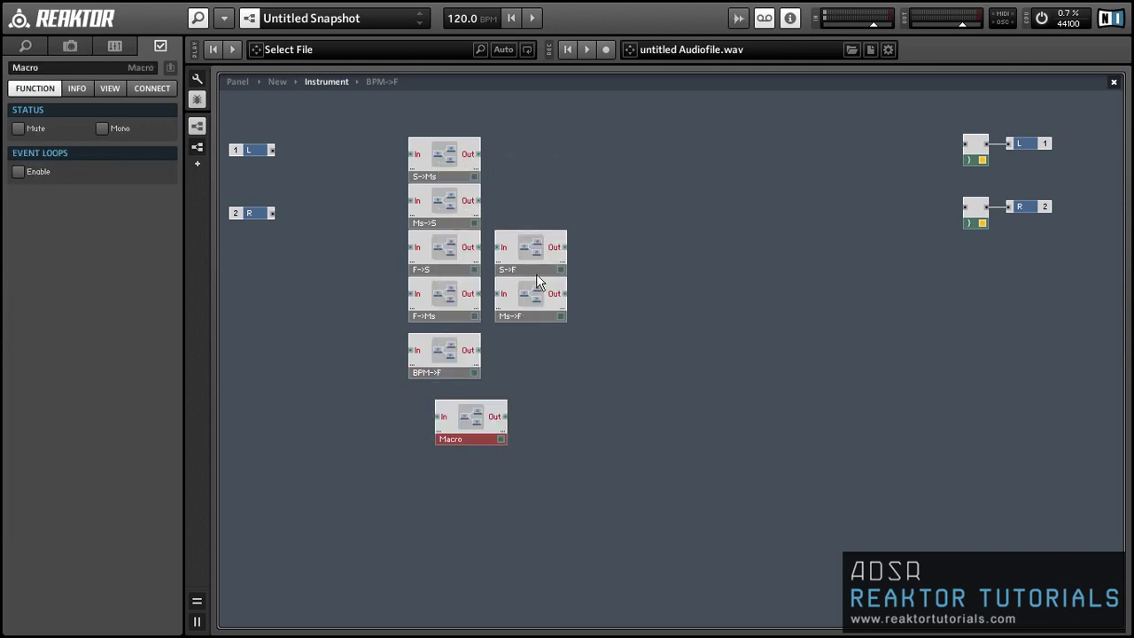
pyautogui.moveTo(448, 413); pyautogui.dragTo(443, 395)
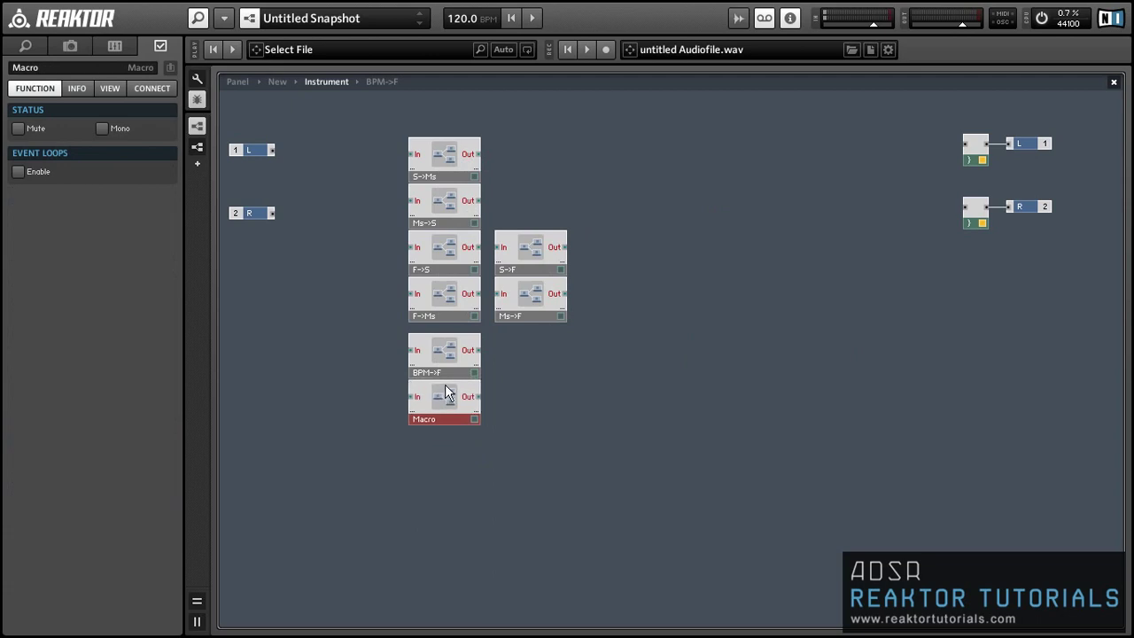
# Step: Rename the new macro BPM->S and align it under BPM->F
pyautogui.doubleClick(56, 71)
pyautogui.write('BP')
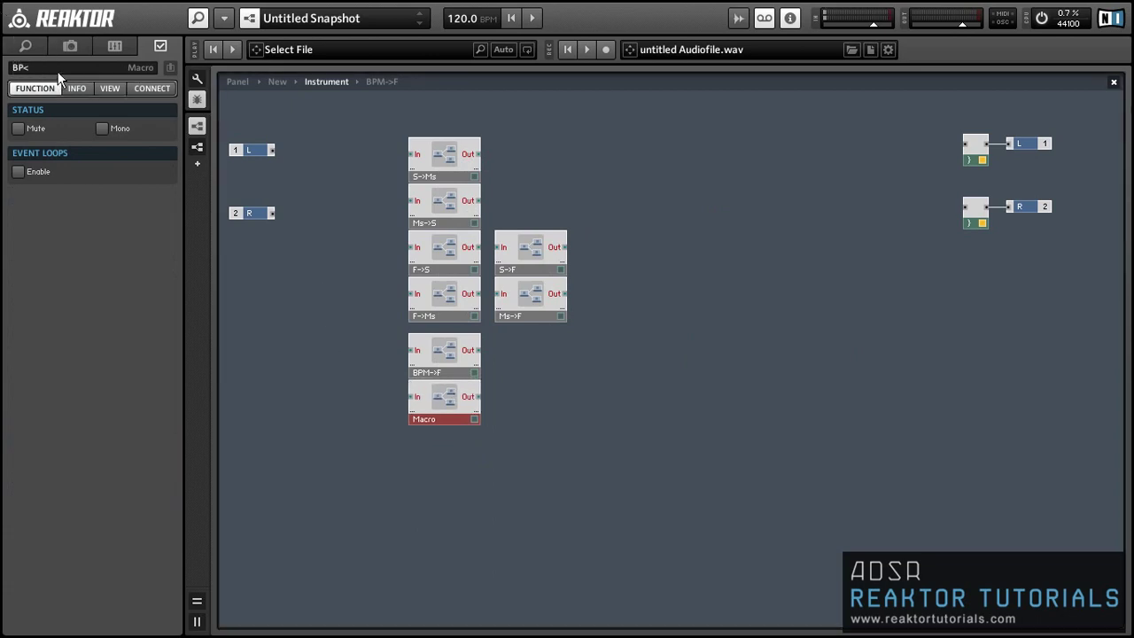
pyautogui.write('M->S')
pyautogui.press('Return')
pyautogui.moveTo(443, 394); pyautogui.dragTo(444, 397)
# Step: Paste a copy of BPM->F inside BPM->S beside the In port
pyautogui.doubleClick(445, 400)
pyautogui.hotkey('ctrl', 'v')
pyautogui.moveTo(258, 107); pyautogui.dragTo(300, 208)
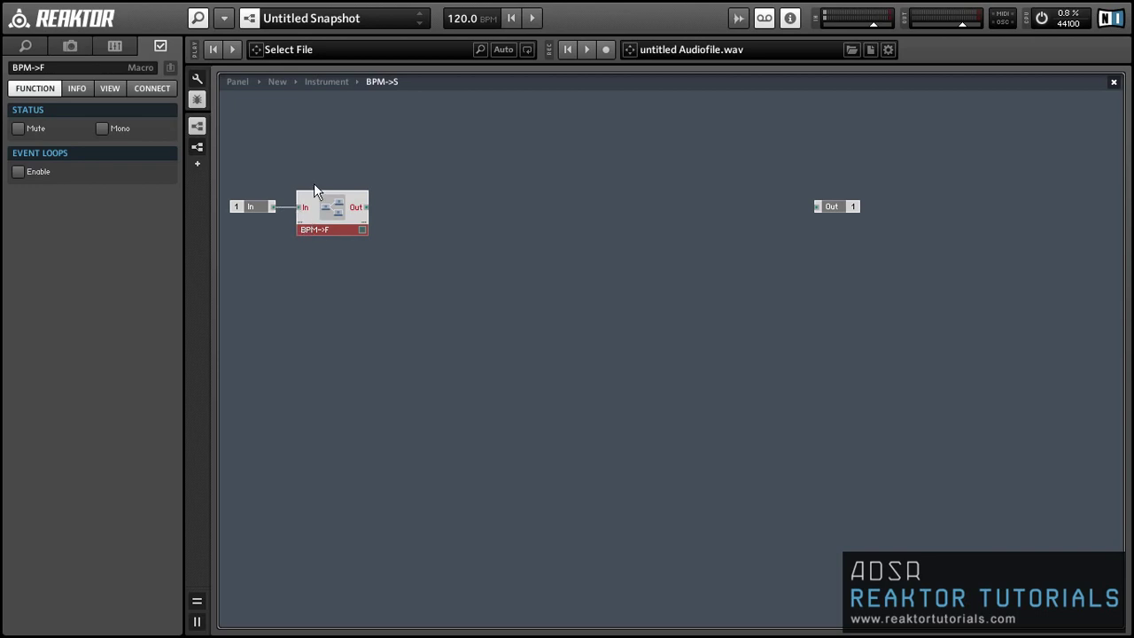
pyautogui.doubleClick(337, 171)
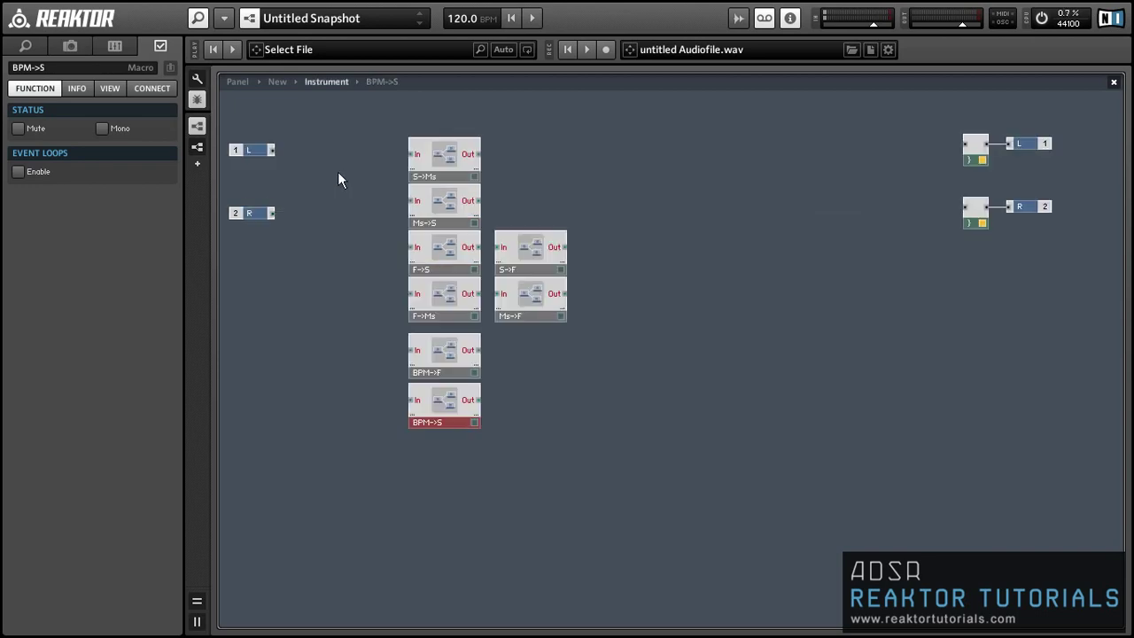
# Step: Copy F->S from the instrument and paste it after BPM->F inside BPM->S
pyautogui.click(442, 257)
pyautogui.doubleClick(445, 390)
pyautogui.hotkey('ctrl', 'v')
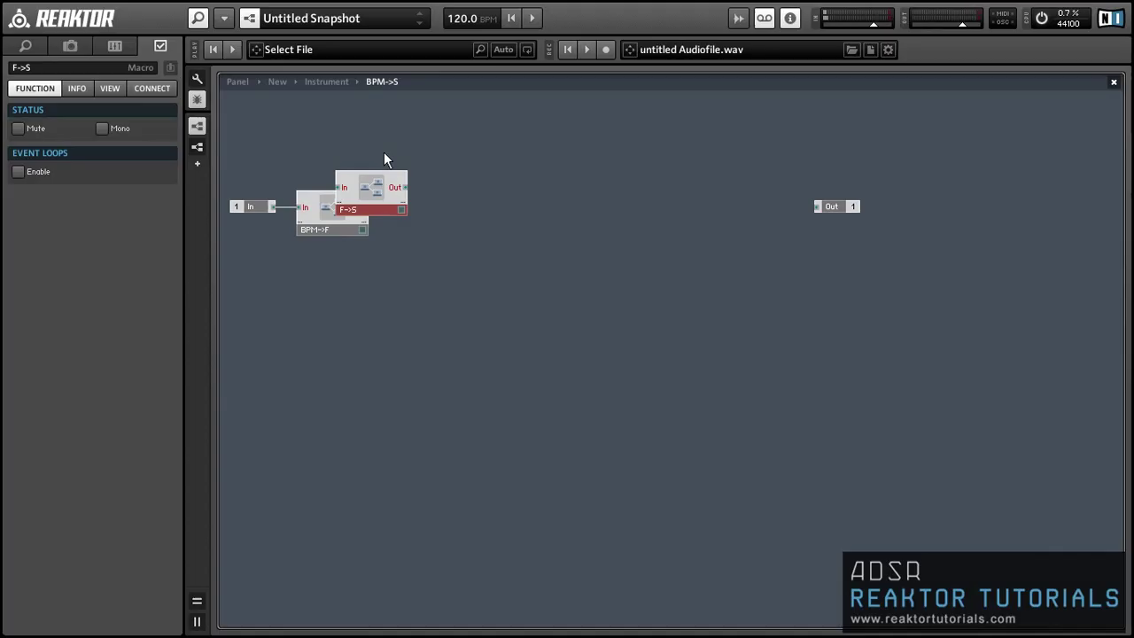
pyautogui.moveTo(387, 206)
pyautogui.mouseDown()
pyautogui.moveTo(414, 227)
pyautogui.moveTo(379, 208)
pyautogui.moveTo(711, 218)
pyautogui.moveTo(807, 243)
pyautogui.moveTo(819, 207)
pyautogui.moveTo(504, 220)
pyautogui.mouseUp()
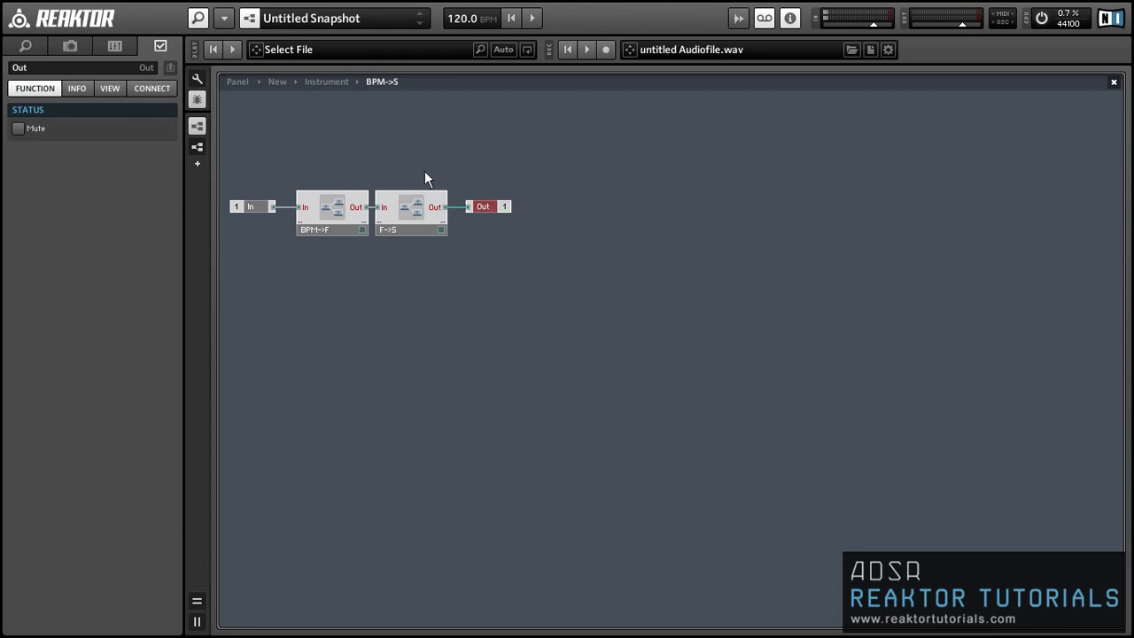
# Step: Inspect the insides of the BPM->F and F->S copies
pyautogui.doubleClick(344, 195)
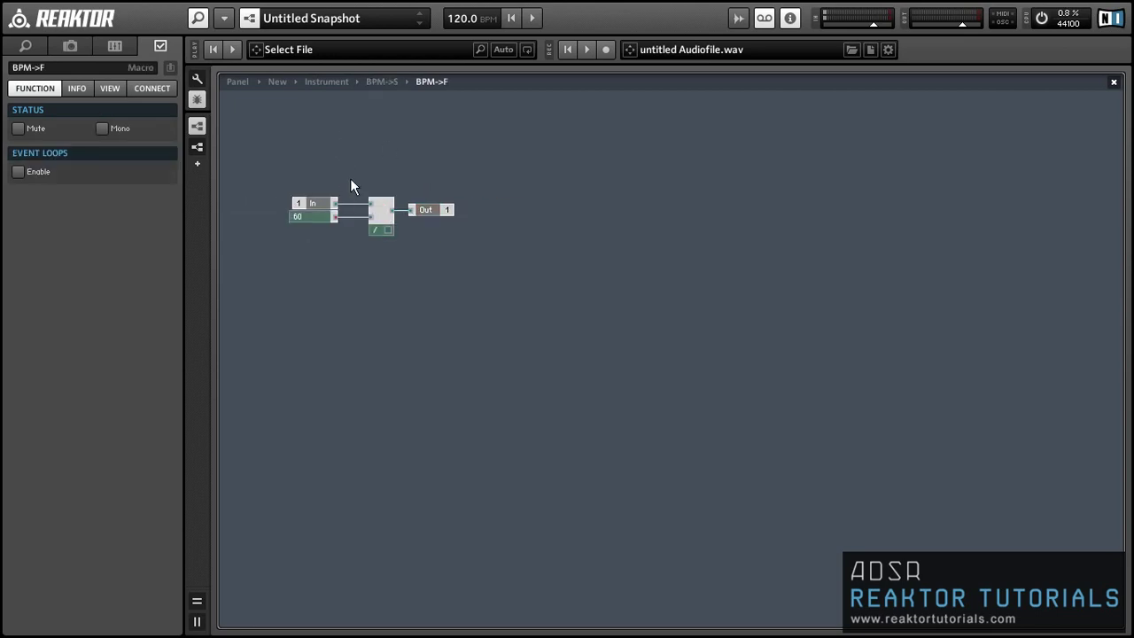
pyautogui.doubleClick(376, 245)
pyautogui.doubleClick(404, 213)
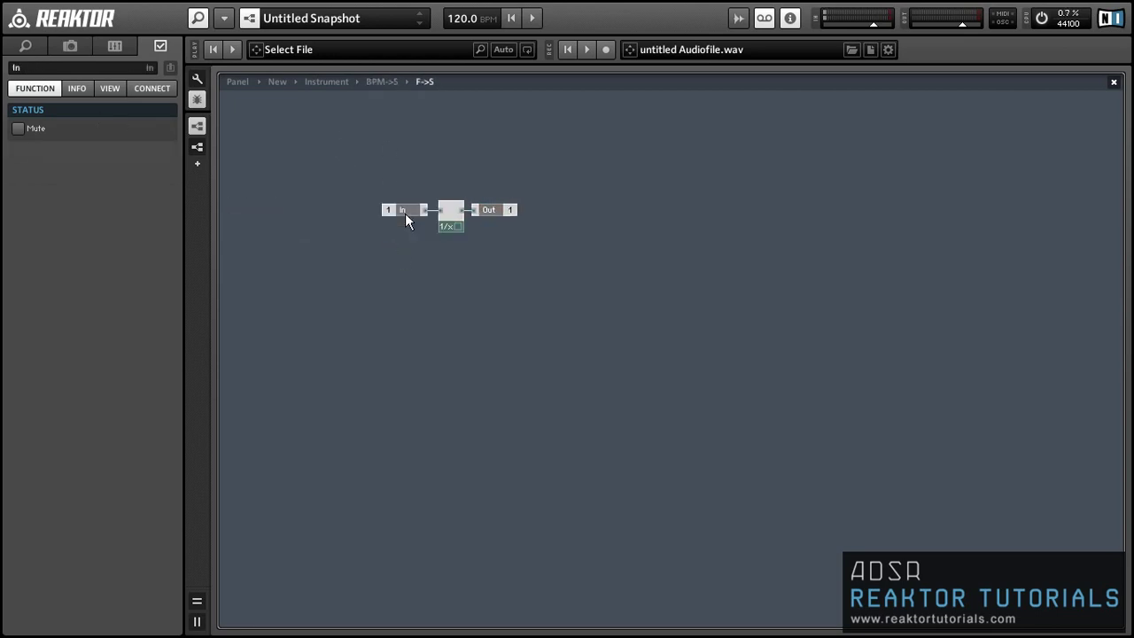
pyautogui.doubleClick(472, 259)
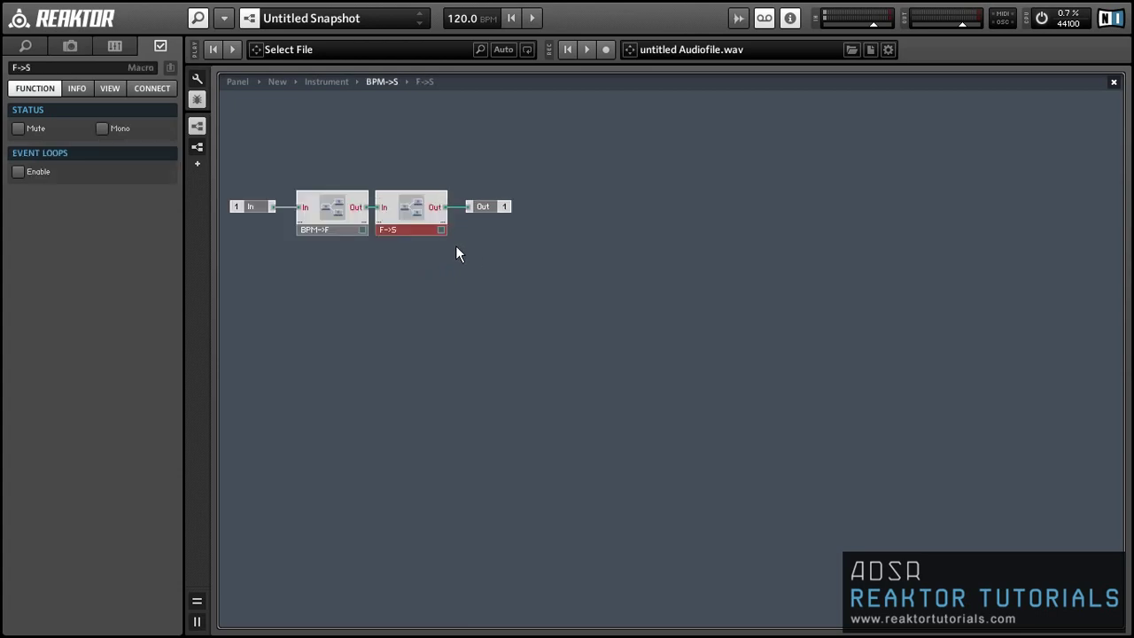
# Step: Add a Math Divide module with constant 60 on top, fed by In
pyautogui.rightClick(411, 256)
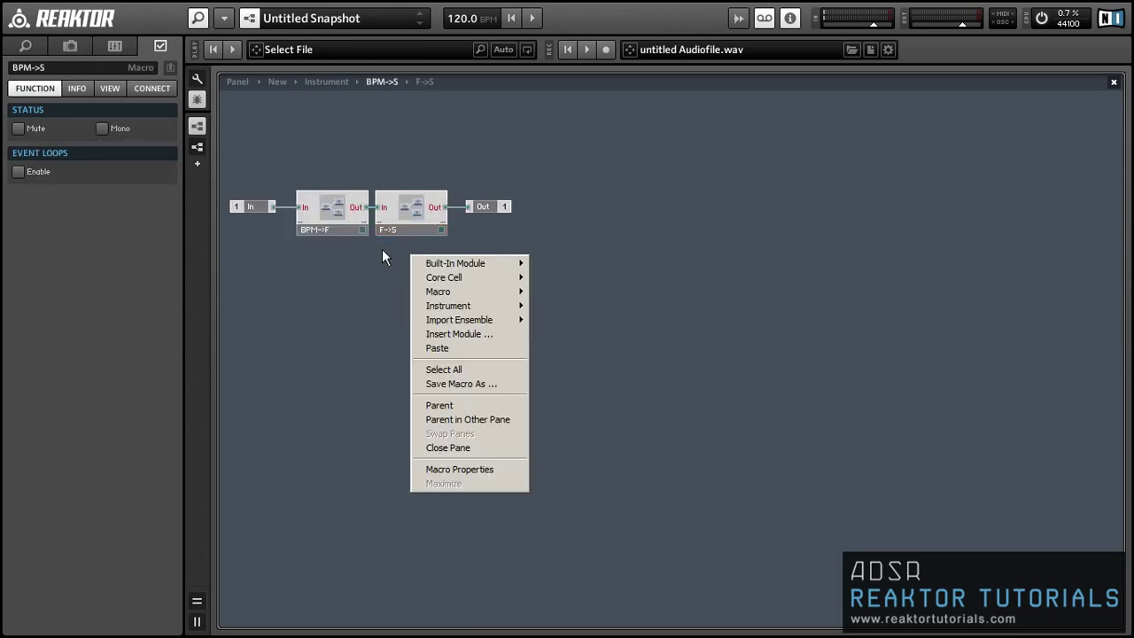
pyautogui.moveTo(456, 269)
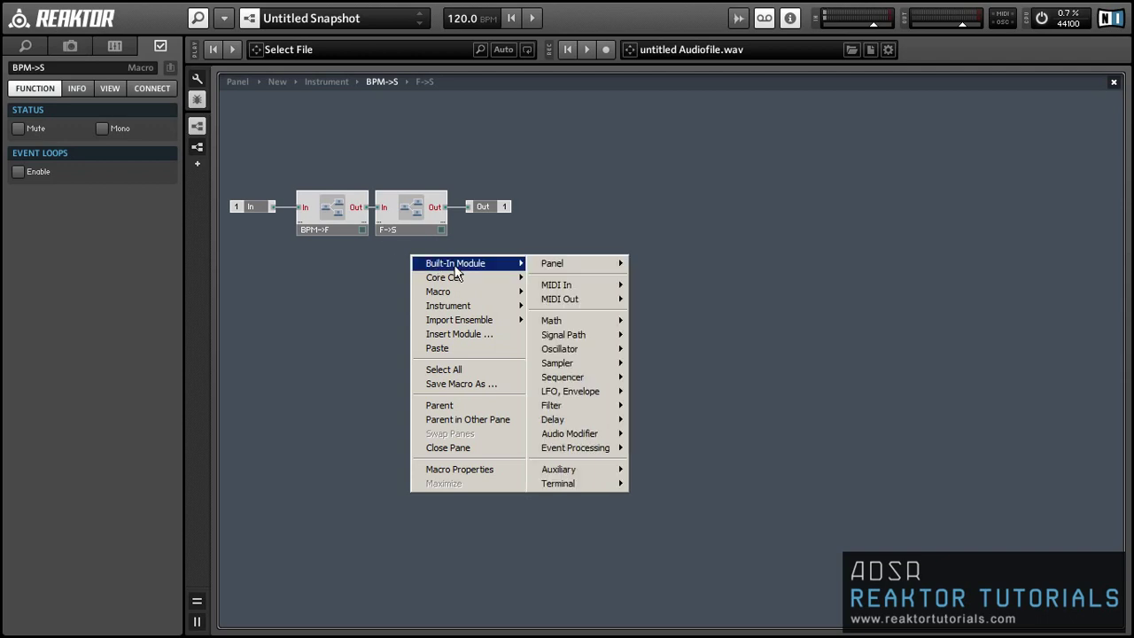
pyautogui.moveTo(564, 321)
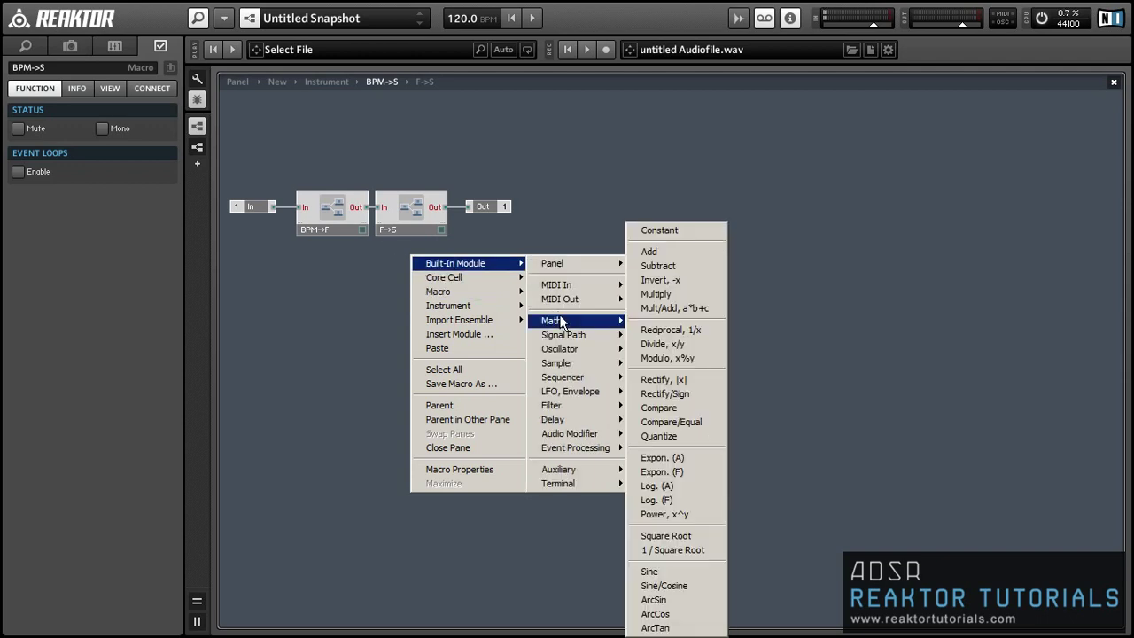
pyautogui.click(670, 345)
pyautogui.rightClick(415, 266)
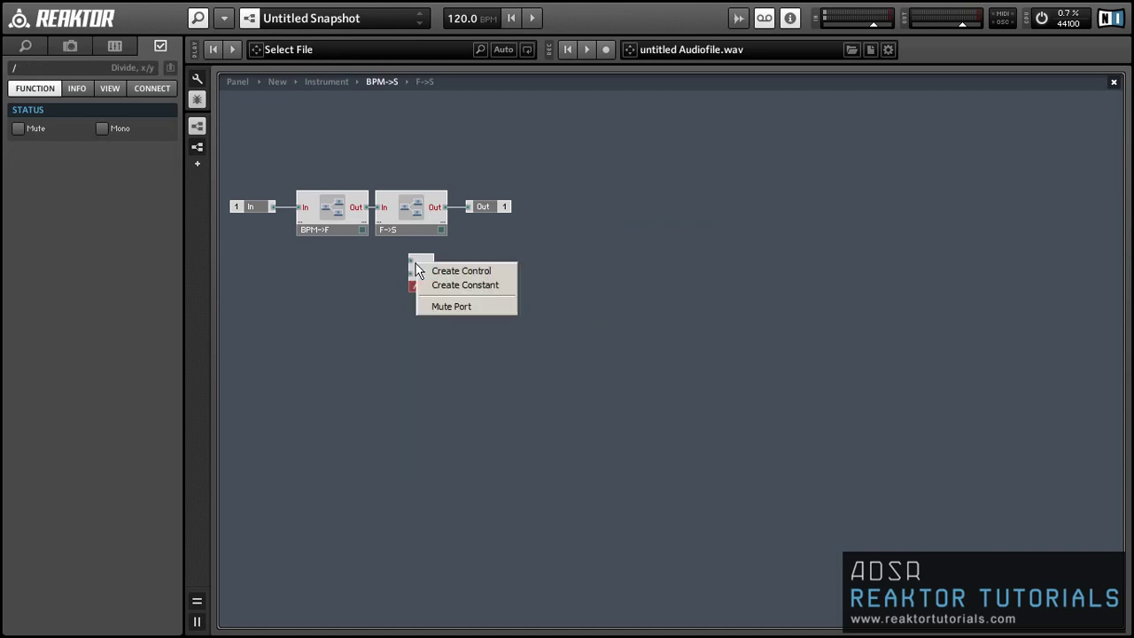
pyautogui.click(436, 286)
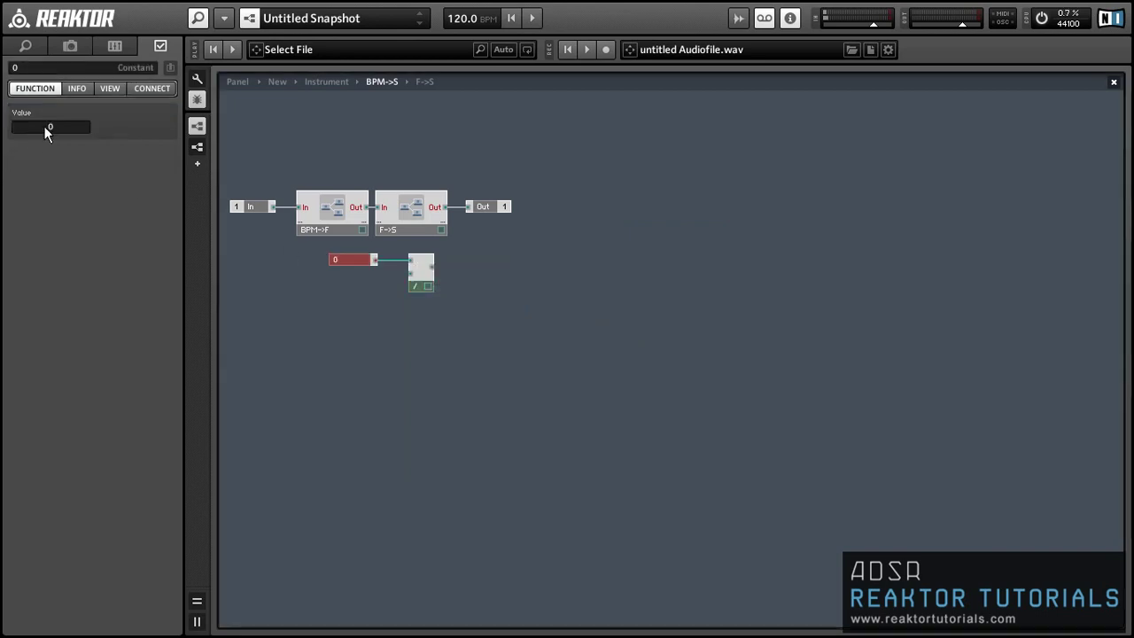
pyautogui.click(304, 254)
pyautogui.moveTo(273, 207)
pyautogui.mouseDown()
pyautogui.moveTo(274, 218)
pyautogui.moveTo(430, 281)
pyautogui.moveTo(410, 272)
pyautogui.moveTo(467, 206)
pyautogui.mouseUp()
# Step: Delete the BPM->F and F->S macros, tidy the layout, and return to the instrument
pyautogui.moveTo(348, 159); pyautogui.dragTo(439, 230)
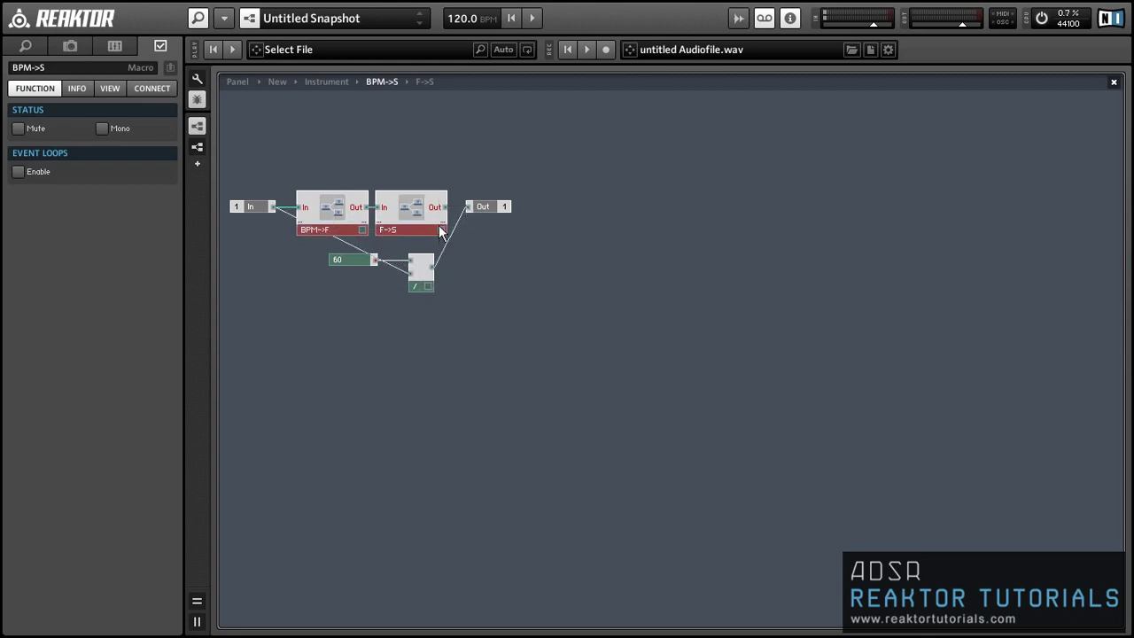
pyautogui.press('Delete')
pyautogui.moveTo(423, 332); pyautogui.dragTo(352, 259)
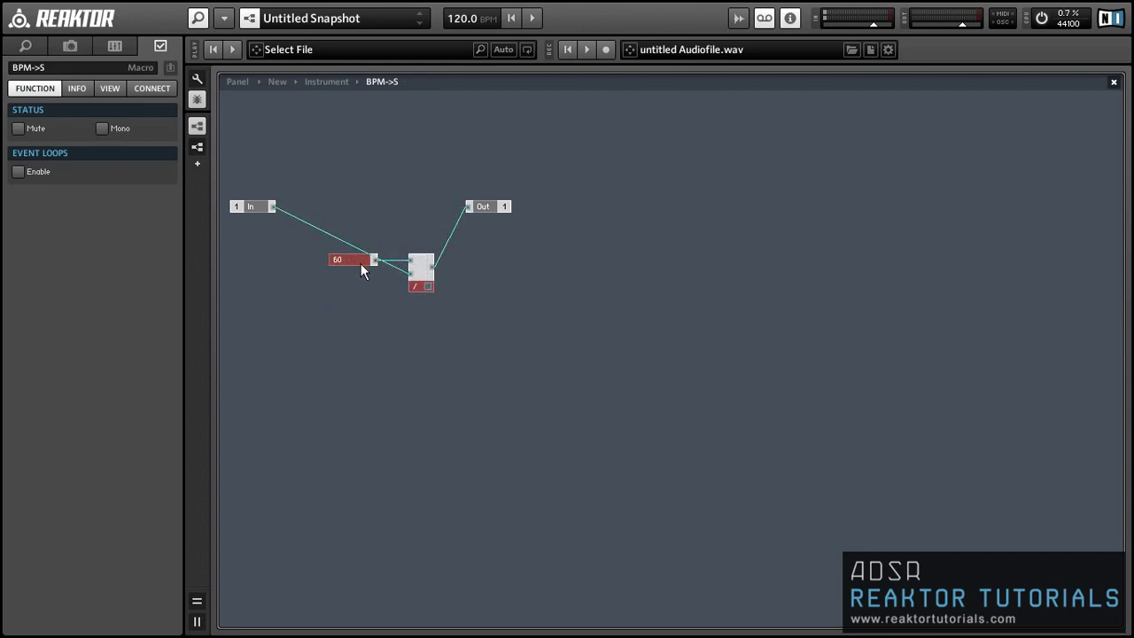
pyautogui.moveTo(412, 279); pyautogui.dragTo(400, 218)
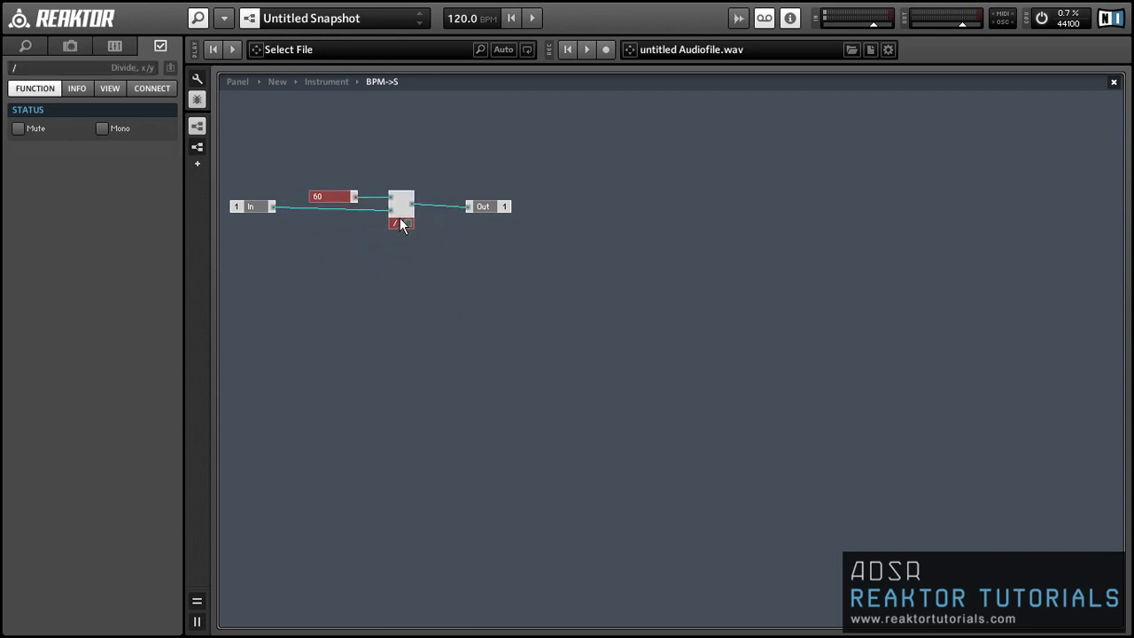
pyautogui.moveTo(488, 207); pyautogui.dragTo(457, 201)
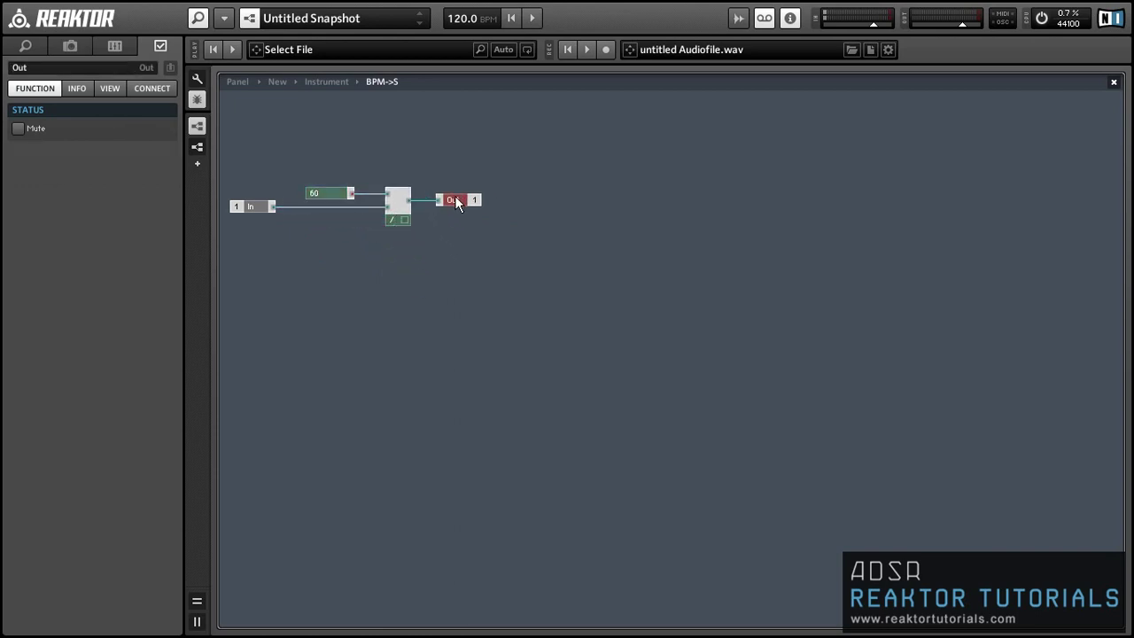
pyautogui.doubleClick(479, 248)
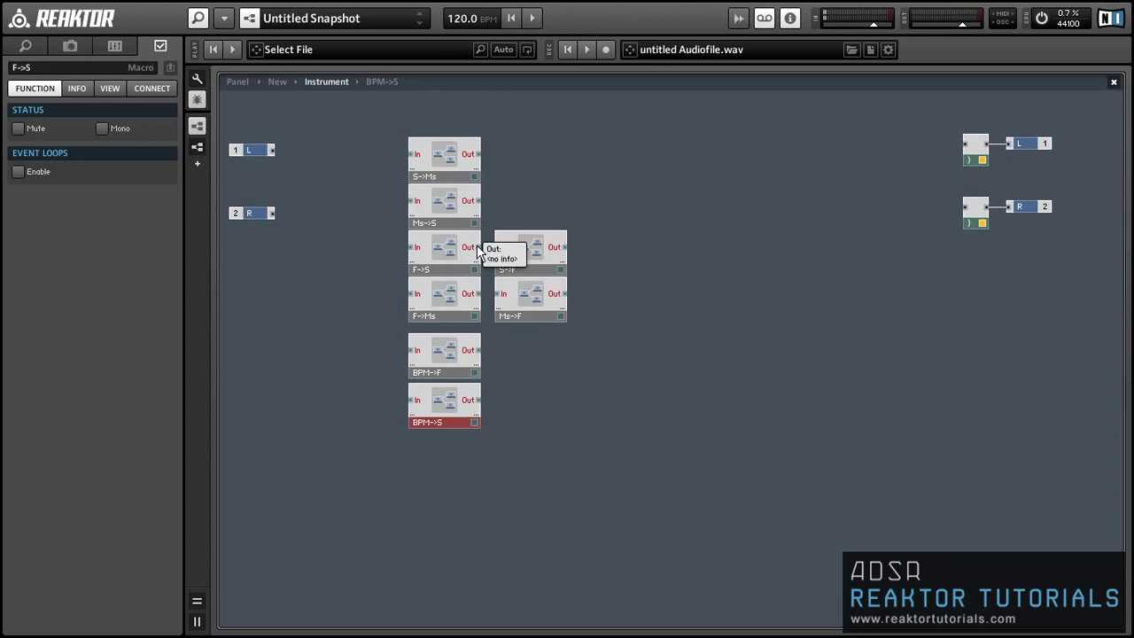
# Step: Nudge BPM->S under BPM->F and place a new 1-in 1-out macro below it
pyautogui.moveTo(456, 427); pyautogui.dragTo(453, 415)
pyautogui.click(445, 460)
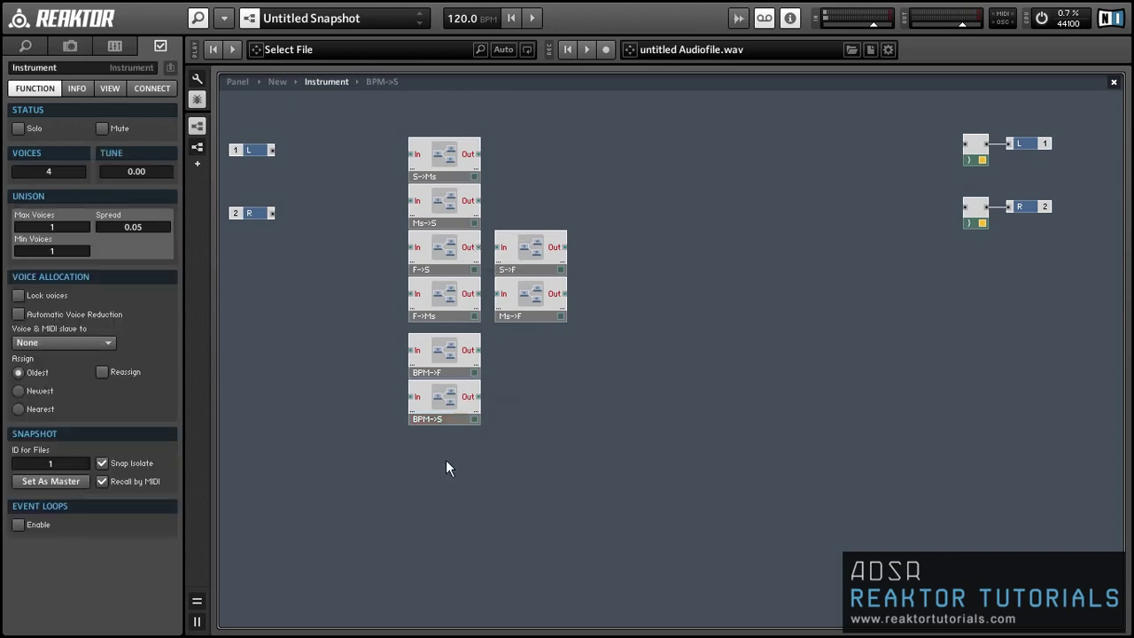
pyautogui.rightClick(442, 460)
pyautogui.moveTo(496, 256)
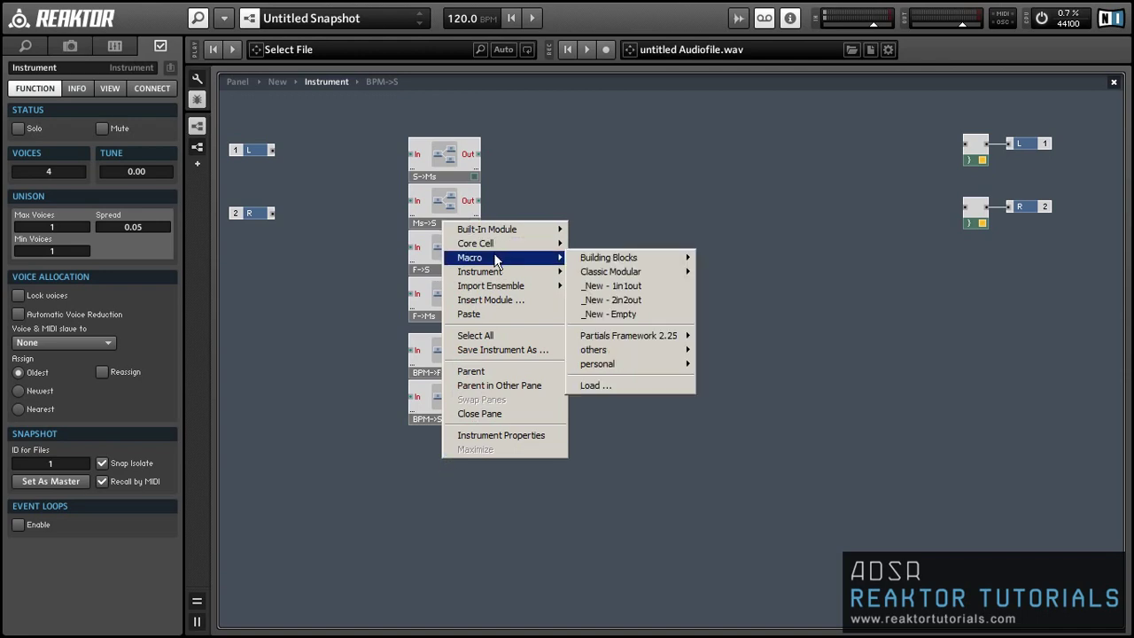
pyautogui.click(588, 286)
pyautogui.moveTo(484, 467); pyautogui.dragTo(450, 435)
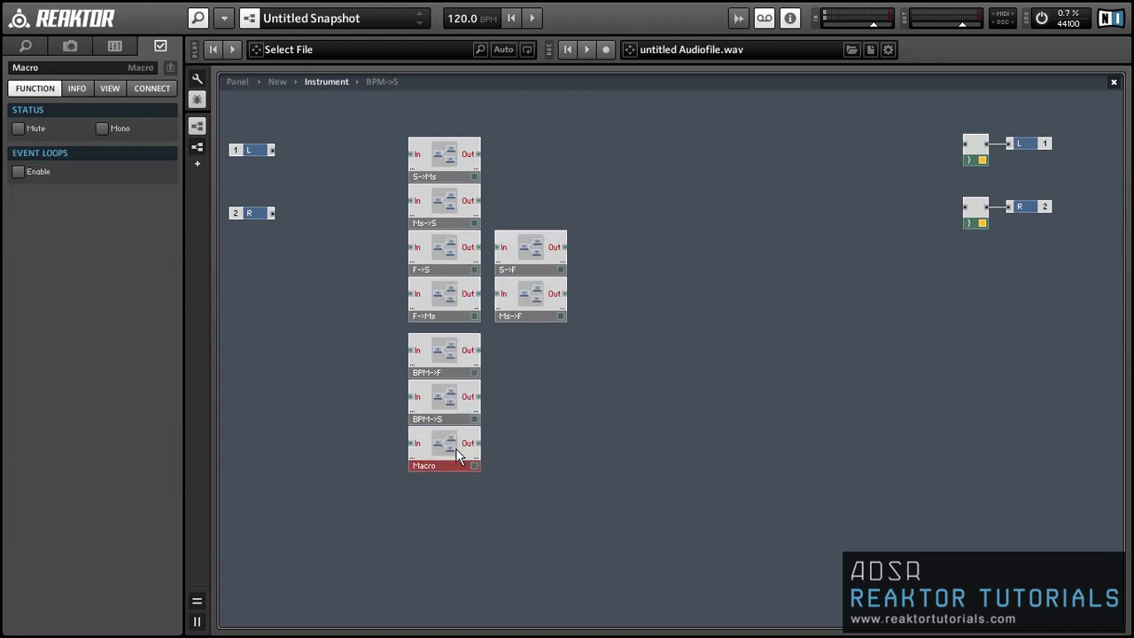
# Step: Name the new macro BPM->Ms and select BPM->S for copying
pyautogui.click(45, 71)
pyautogui.write('BPM')
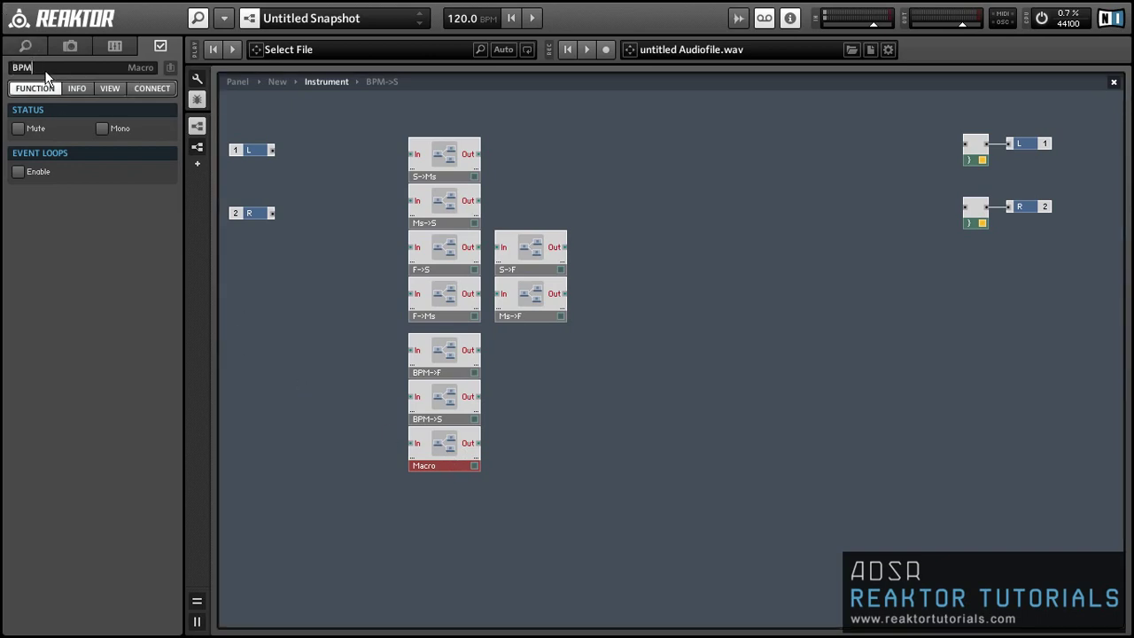
pyautogui.write('->Ms')
pyautogui.press('Return')
pyautogui.click(353, 436)
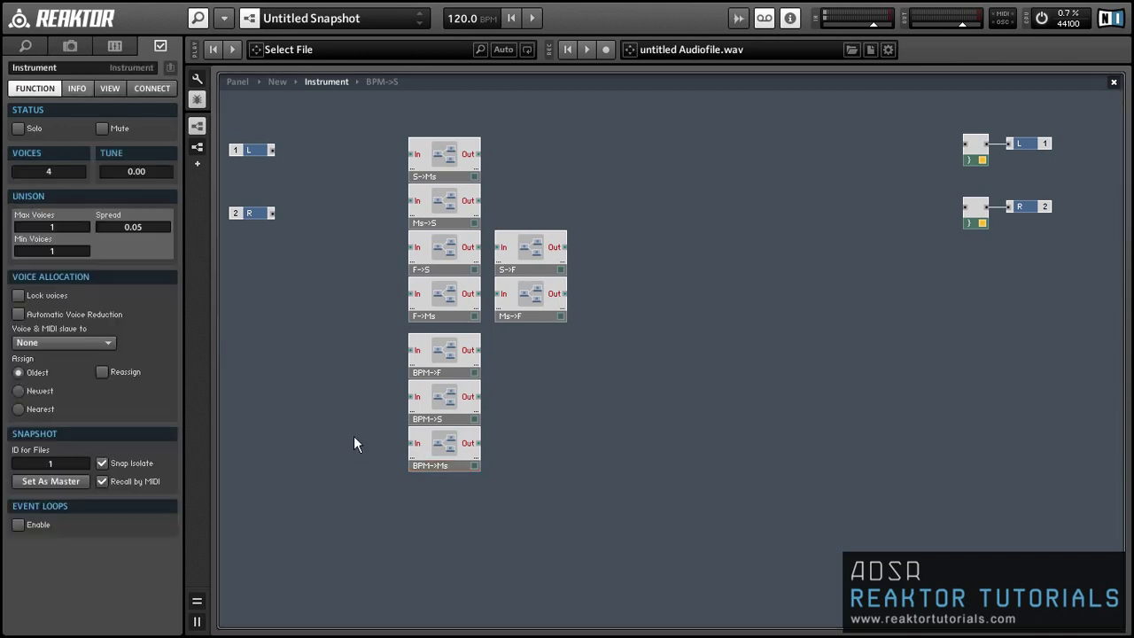
pyautogui.click(439, 412)
# Step: Paste the BPM->S copy inside BPM->Ms and connect In to it
pyautogui.click(441, 435)
pyautogui.doubleClick(441, 440)
pyautogui.hotkey('ctrl', 'v')
pyautogui.moveTo(281, 173); pyautogui.dragTo(289, 207)
pyautogui.click(399, 225)
# Step: Insert a Multiply module fed by the BPM->S output
pyautogui.doubleClick(396, 221)
pyautogui.write('*')
pyautogui.press('Return')
pyautogui.moveTo(356, 206)
pyautogui.mouseDown()
pyautogui.moveTo(455, 242)
pyautogui.moveTo(488, 233)
pyautogui.moveTo(482, 226)
pyautogui.mouseUp()
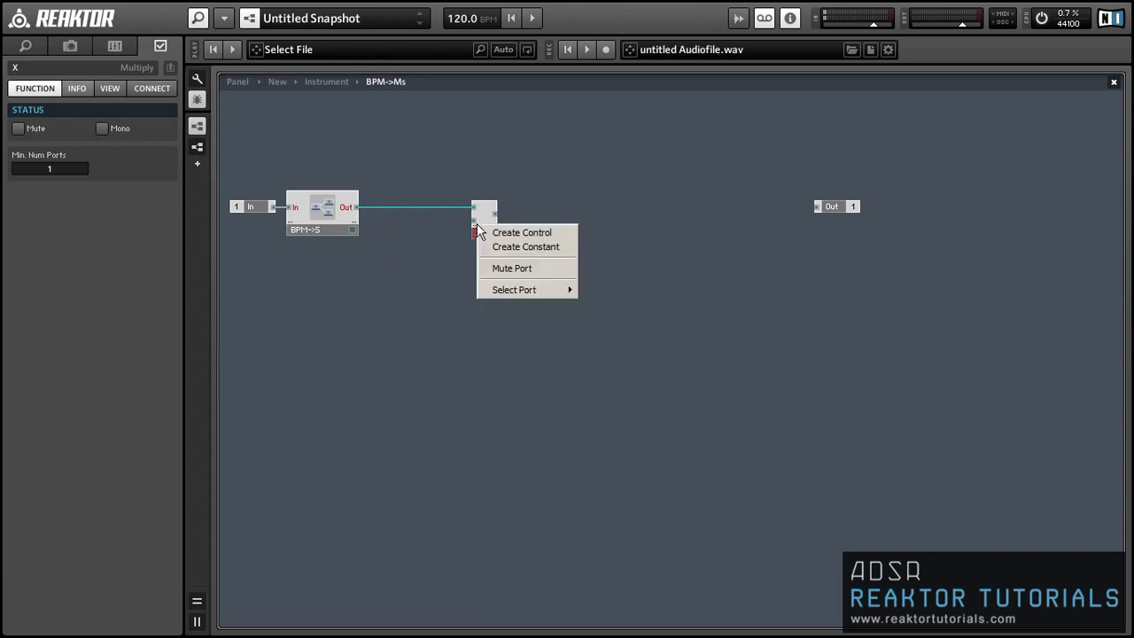
# Step: Give the multiplier a constant 1000 and wire its output to Out
pyautogui.rightClick(476, 221)
pyautogui.click(489, 256)
pyautogui.click(76, 127)
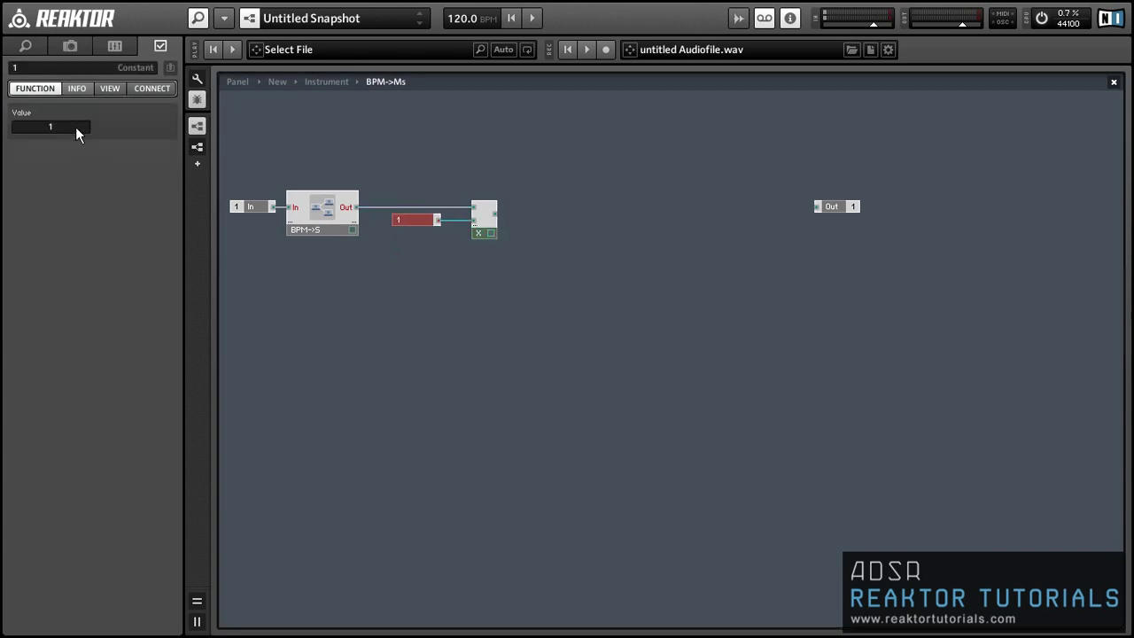
pyautogui.write('000')
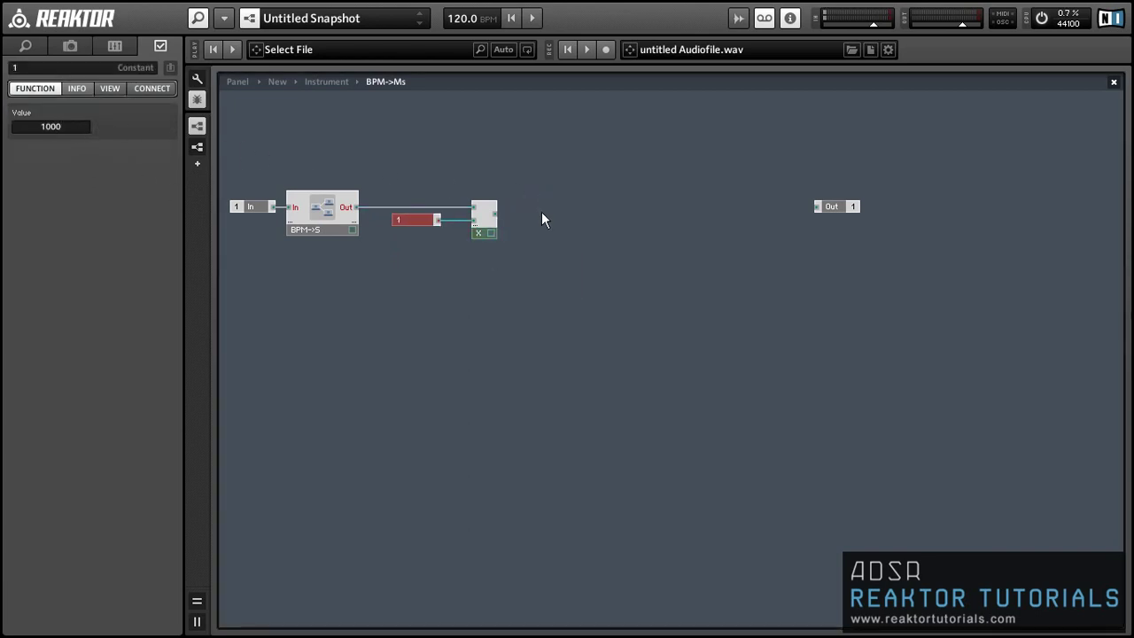
pyautogui.click(542, 214)
pyautogui.moveTo(494, 213); pyautogui.dragTo(548, 220)
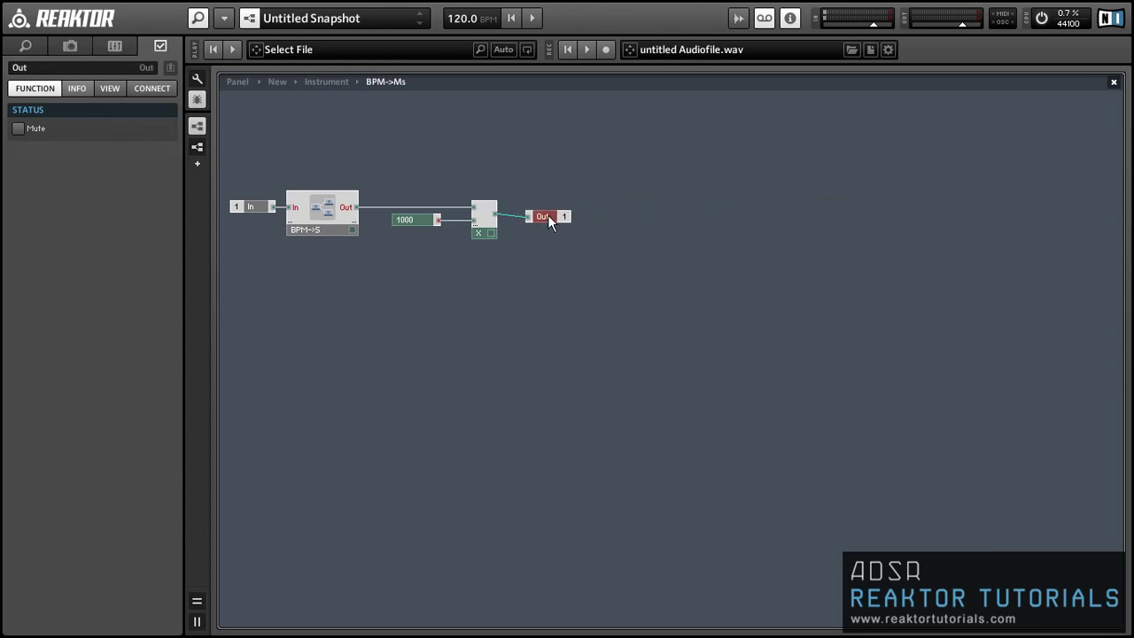
# Step: Add a Math Divide module with a constant 60000 on its upper input
pyautogui.doubleClick(319, 217)
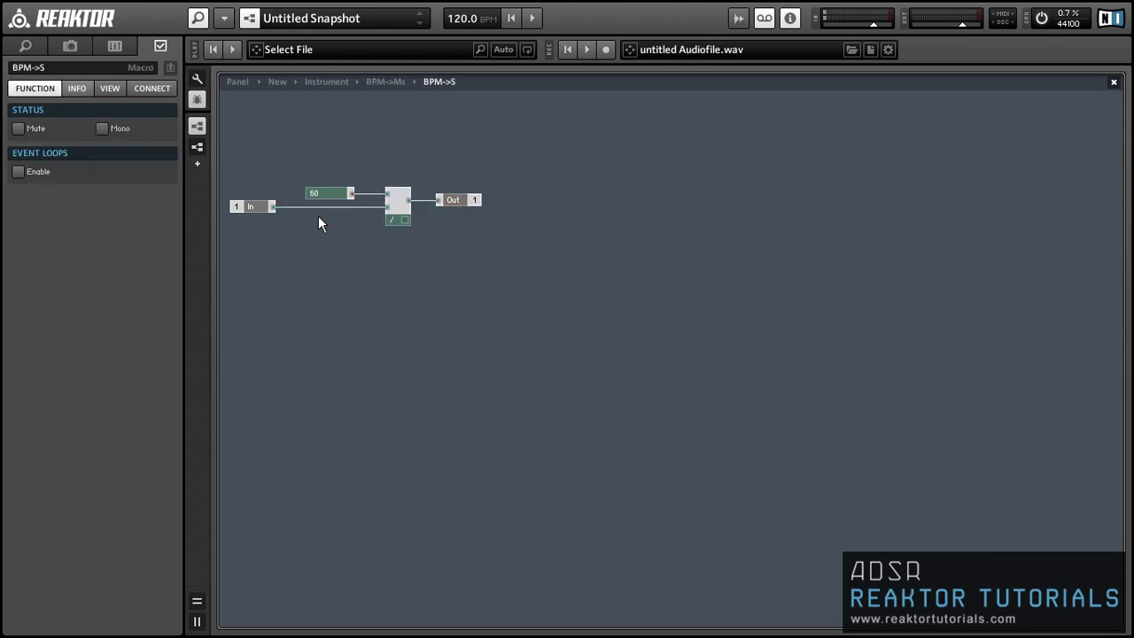
pyautogui.doubleClick(363, 278)
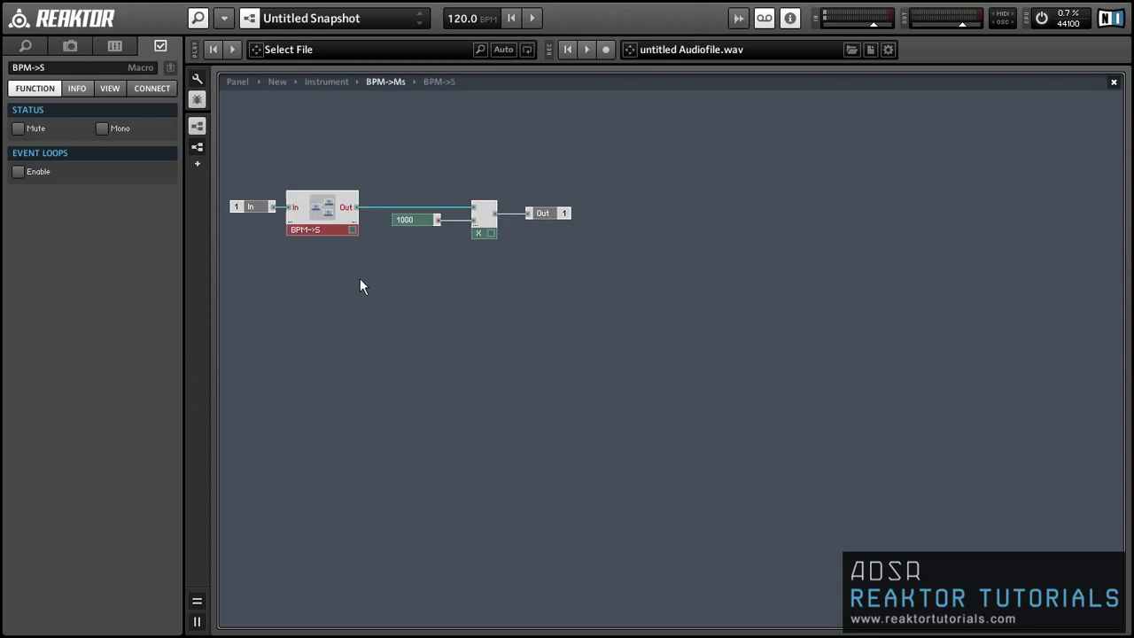
pyautogui.rightClick(331, 132)
pyautogui.moveTo(337, 133)
pyautogui.moveTo(501, 190)
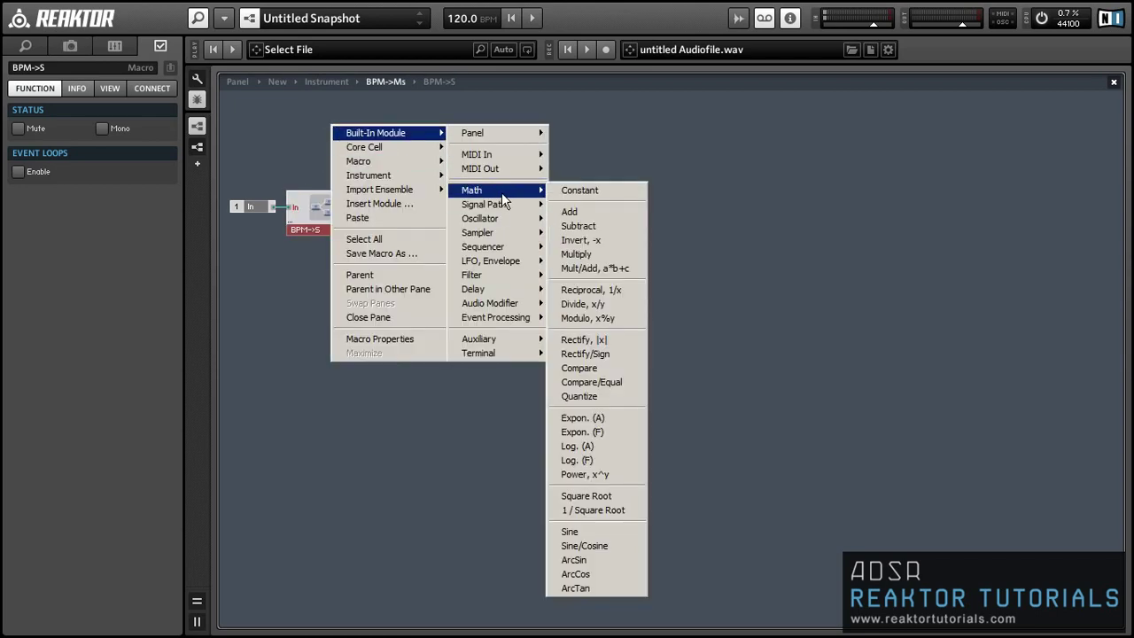
pyautogui.click(583, 303)
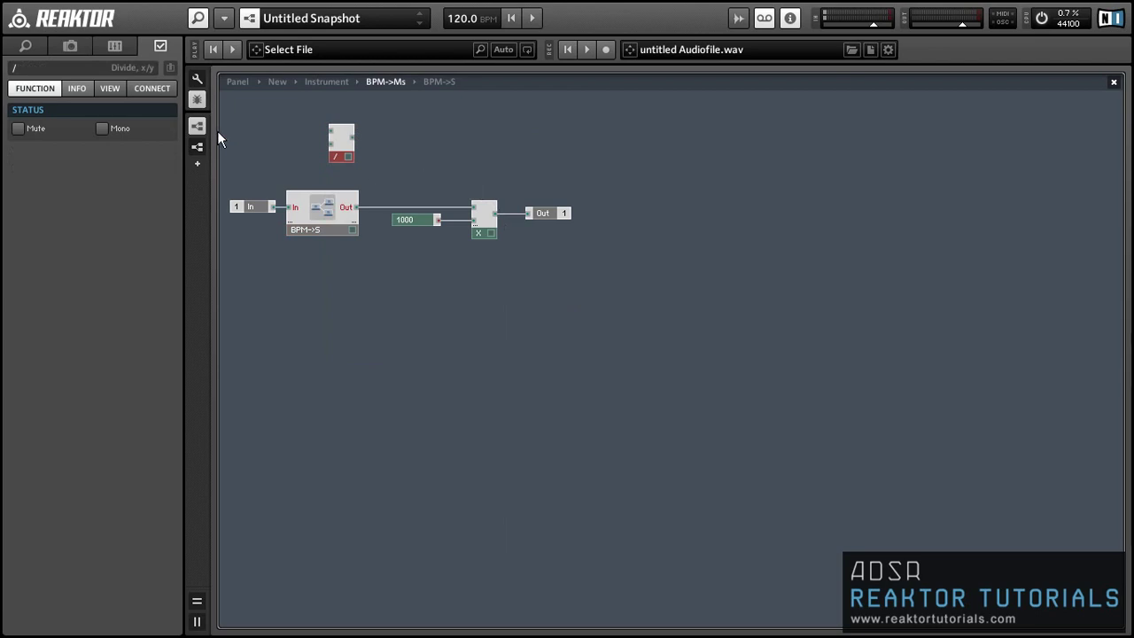
pyautogui.rightClick(334, 132)
pyautogui.click(352, 154)
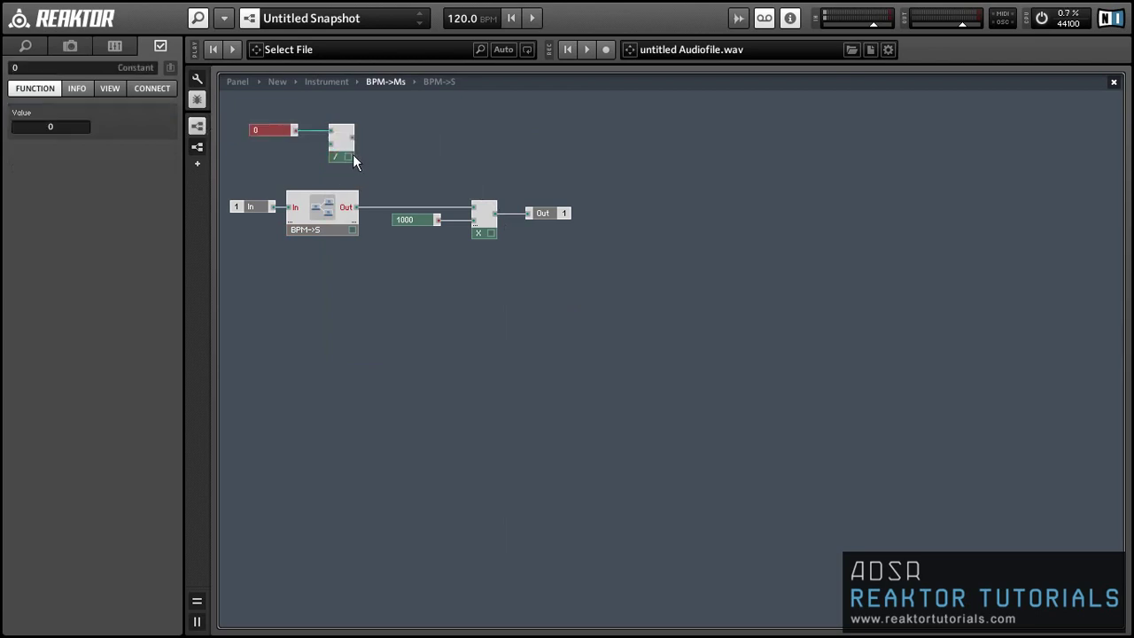
pyautogui.click(31, 127)
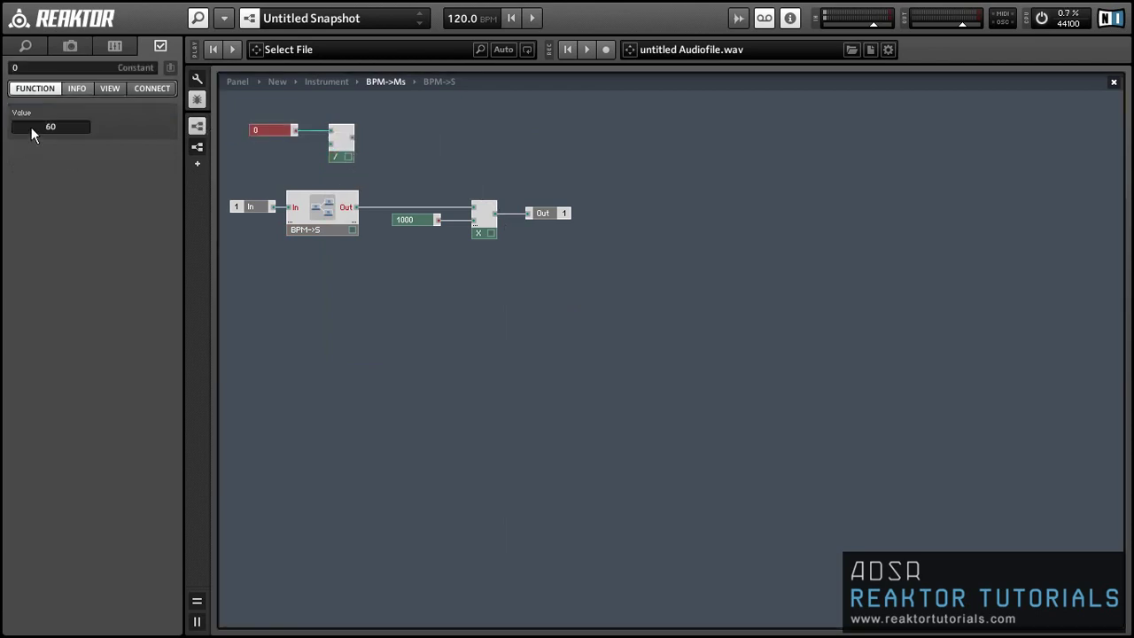
pyautogui.press('Return')
# Step: Wire In to the divider, delete the BPM->S/multiply chain, tidy, and go up
pyautogui.moveTo(330, 142); pyautogui.dragTo(529, 212)
pyautogui.moveTo(523, 275); pyautogui.dragTo(328, 226)
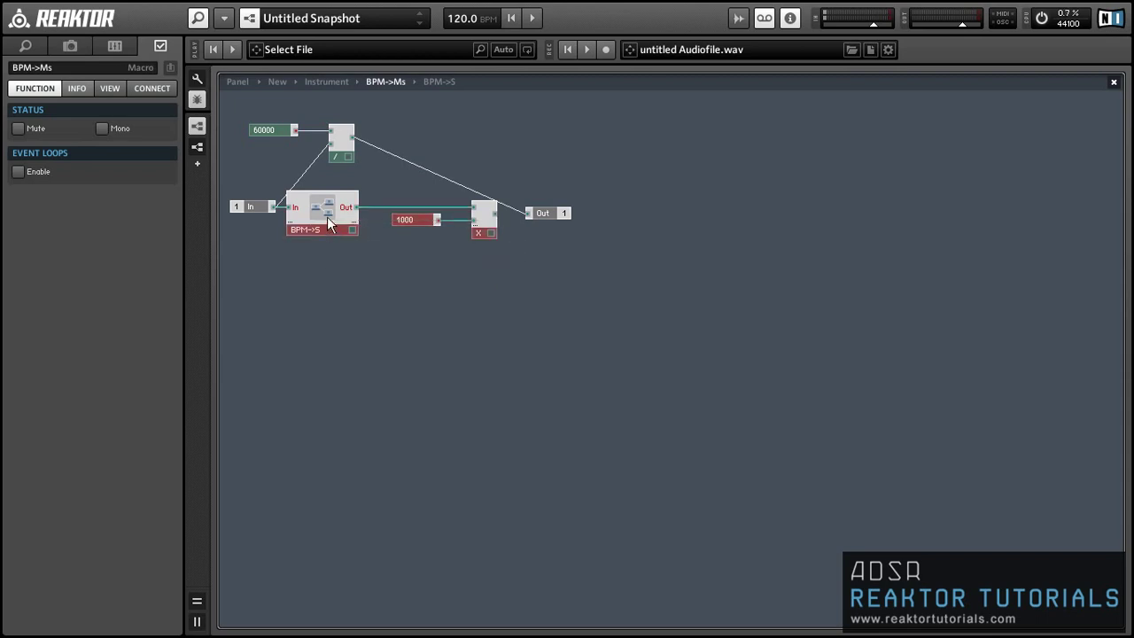
pyautogui.press('Delete')
pyautogui.moveTo(376, 193); pyautogui.dragTo(286, 131)
pyautogui.moveTo(286, 131); pyautogui.dragTo(315, 195)
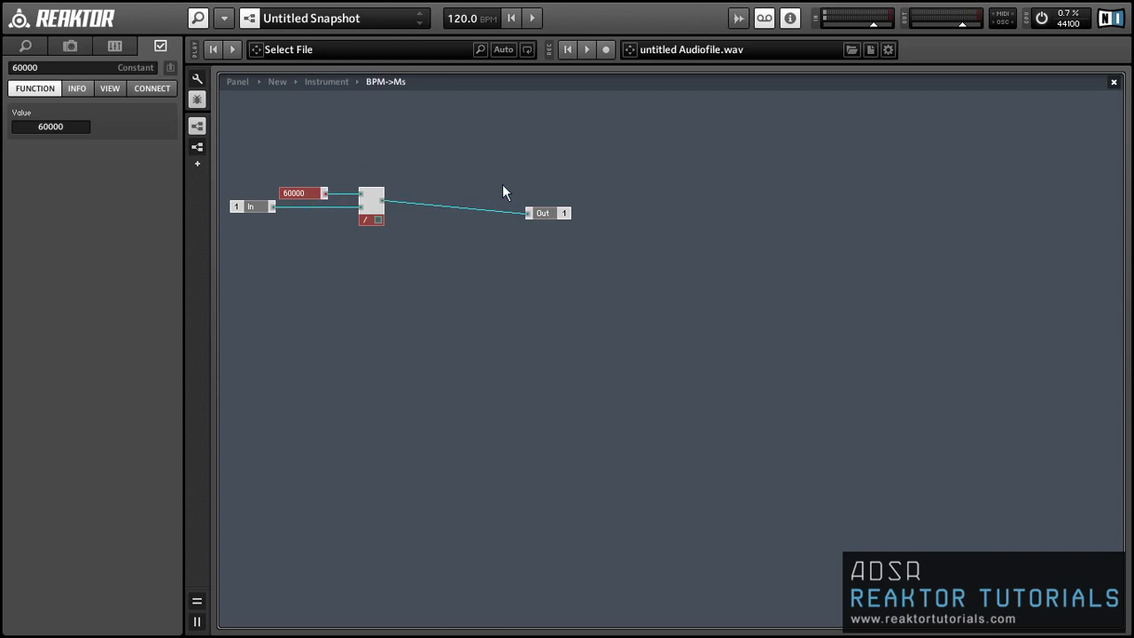
pyautogui.moveTo(558, 216); pyautogui.dragTo(446, 203)
pyautogui.doubleClick(447, 226)
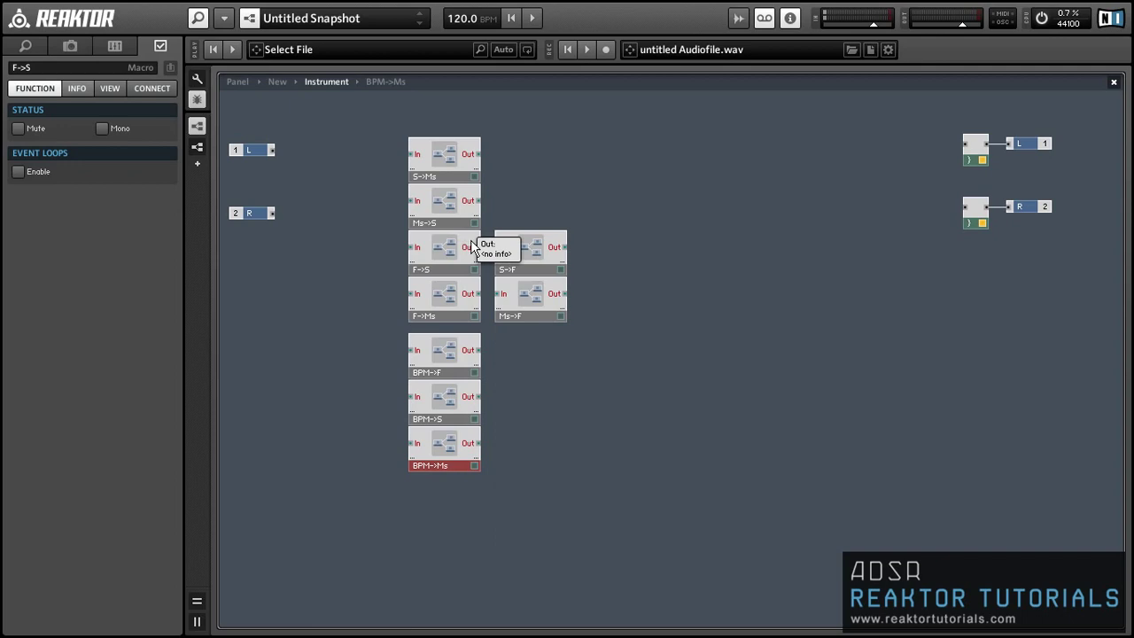
# Step: Add a new 1-in 1-out macro named F->BPM and place it below Ms->F
pyautogui.click(594, 342)
pyautogui.rightClick(585, 342)
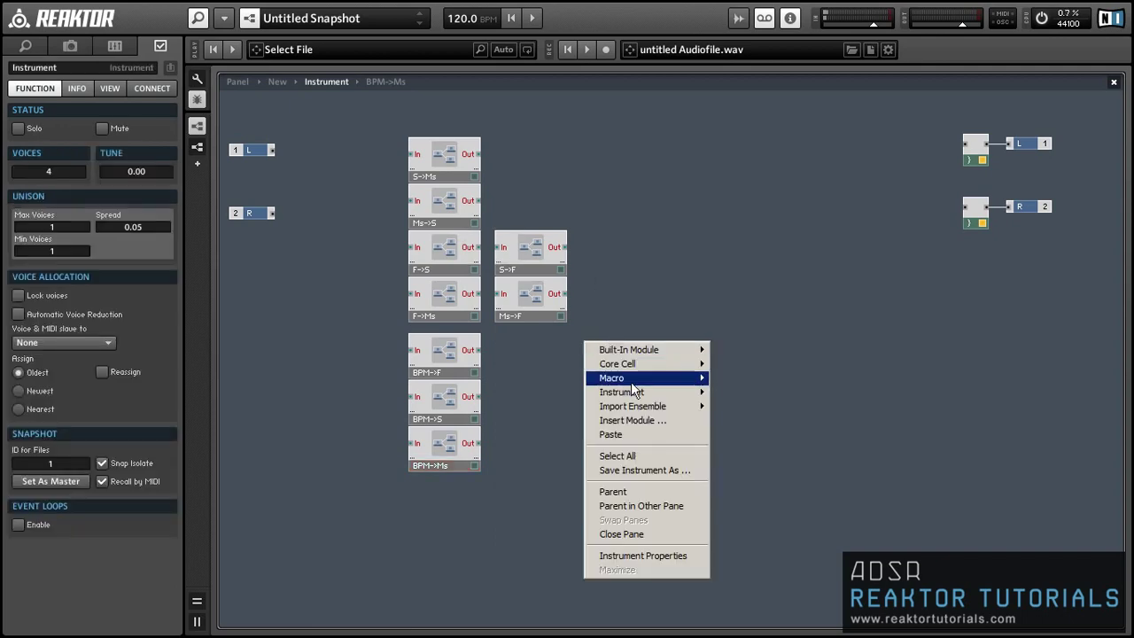
pyautogui.moveTo(634, 390)
pyautogui.click(728, 404)
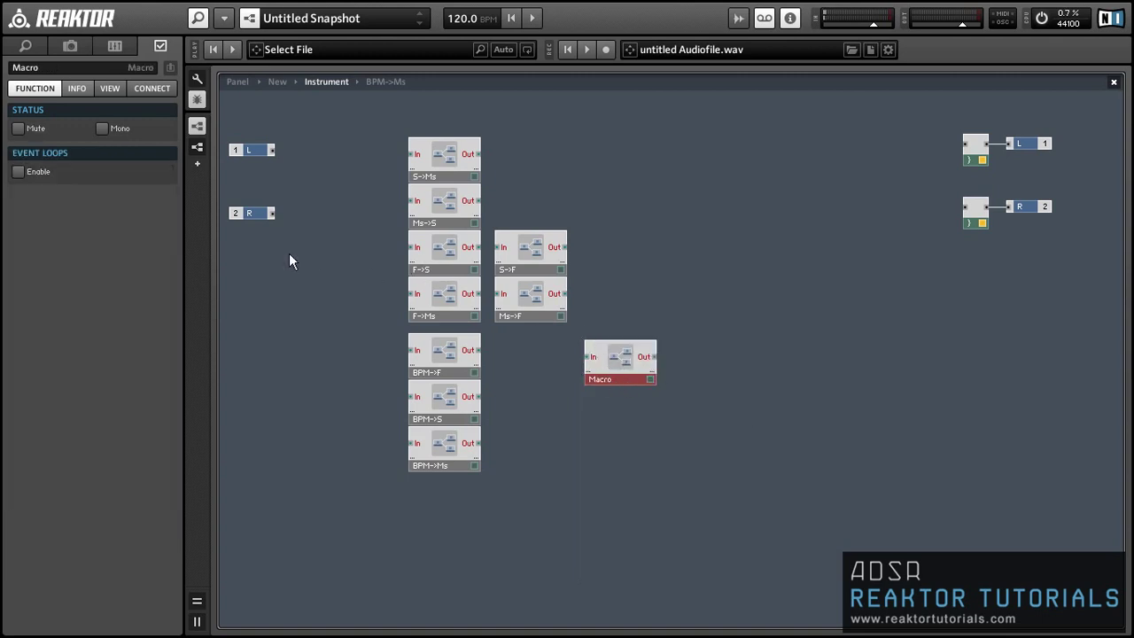
pyautogui.doubleClick(61, 71)
pyautogui.write('F->')
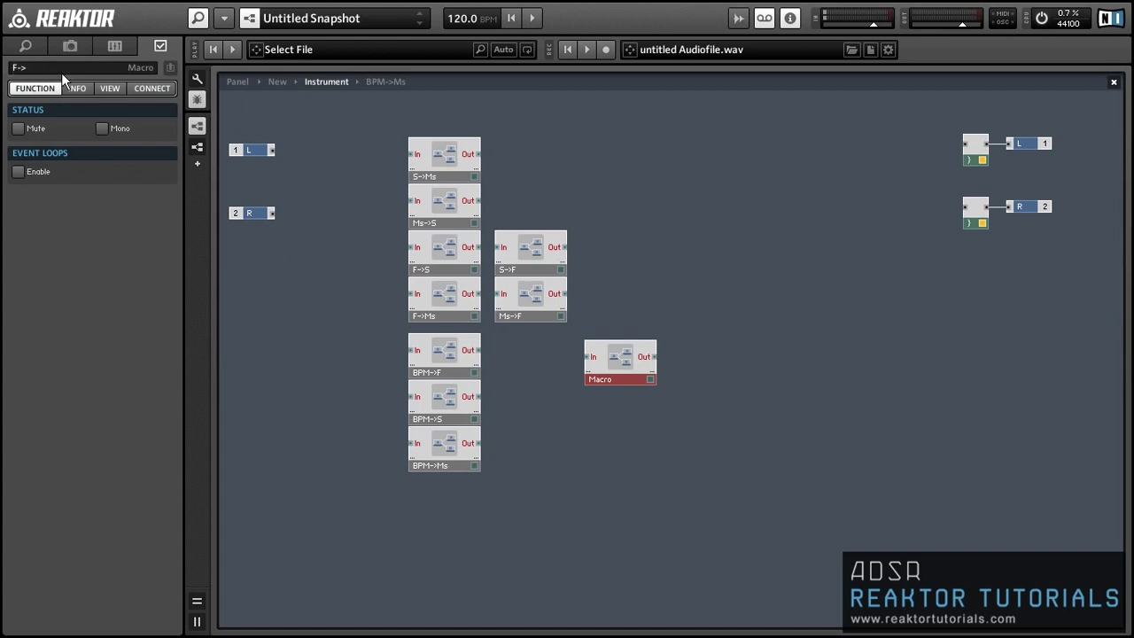
pyautogui.write('BPM')
pyautogui.press('Return')
pyautogui.moveTo(624, 358); pyautogui.dragTo(534, 344)
# Step: Inside F->BPM, add a Multiply module fed by In, with a constant on its other input
pyautogui.doubleClick(534, 350)
pyautogui.rightClick(409, 122)
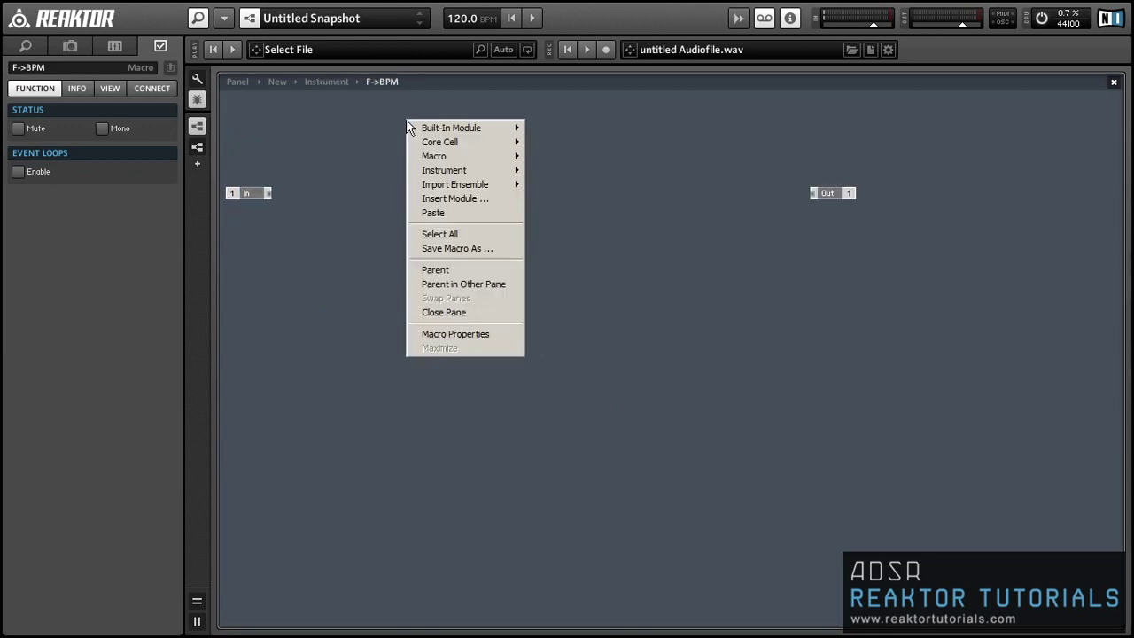
pyautogui.moveTo(413, 131)
pyautogui.moveTo(590, 180)
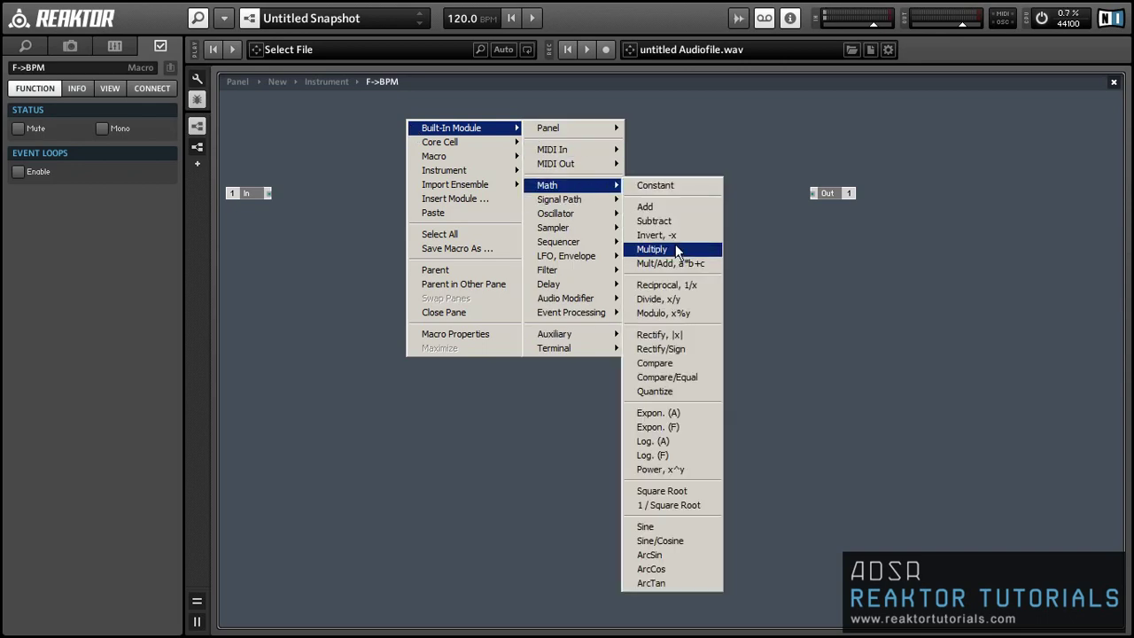
pyautogui.click(647, 248)
pyautogui.moveTo(410, 127); pyautogui.dragTo(357, 127)
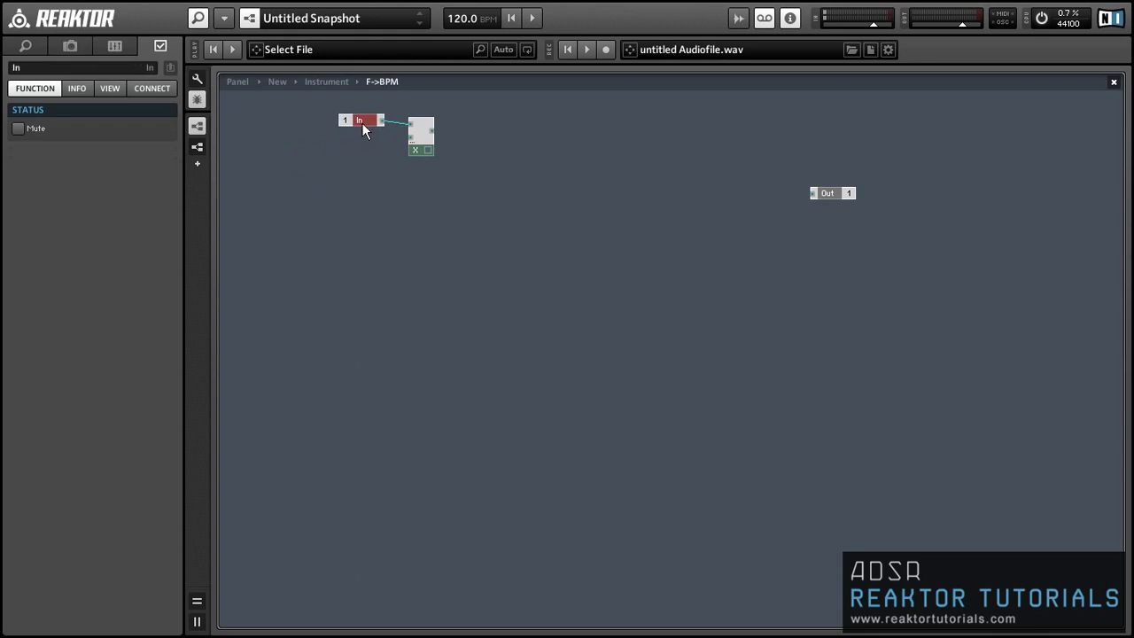
pyautogui.rightClick(415, 142)
pyautogui.click(427, 163)
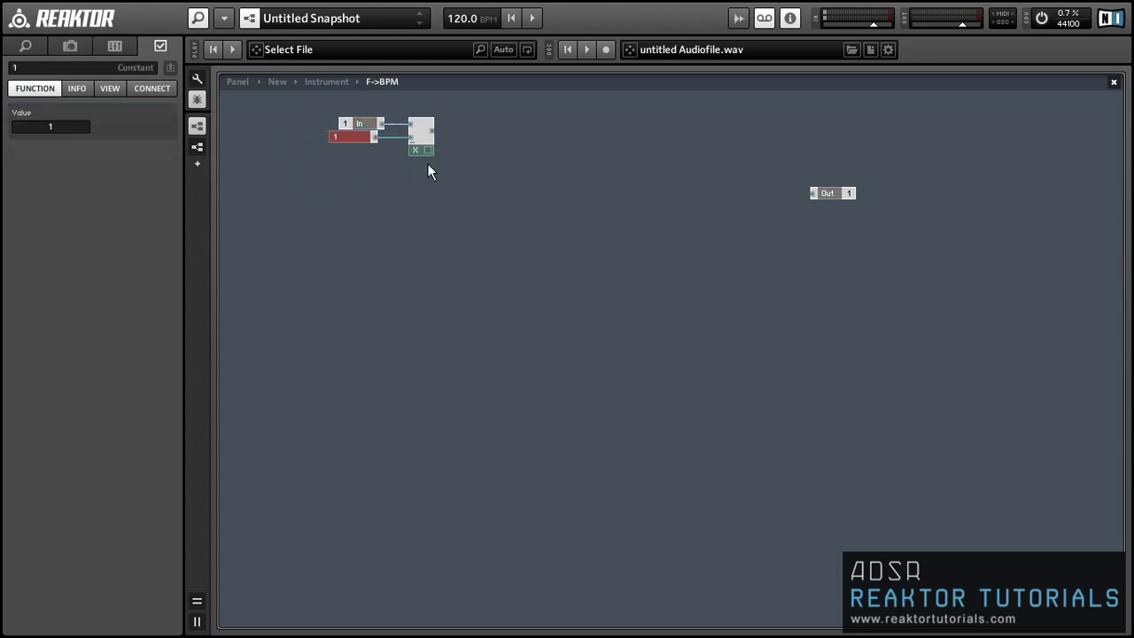
# Step: Set the constant to 60, wire the product to Out, and return to the instrument
pyautogui.doubleClick(30, 127)
pyautogui.write('60')
pyautogui.press('Return')
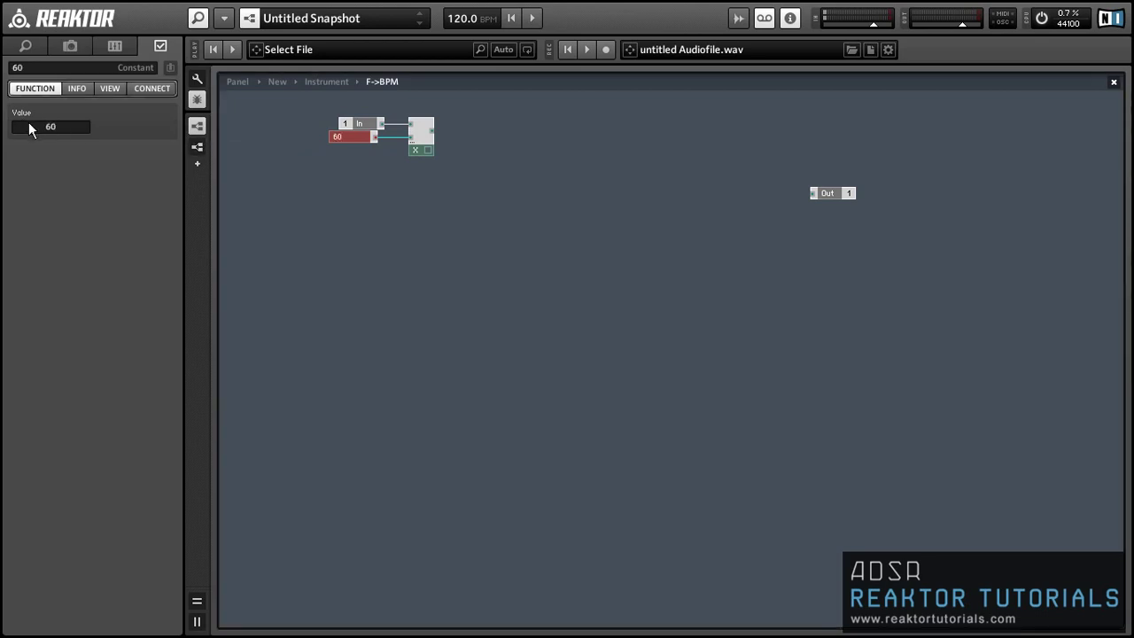
pyautogui.moveTo(357, 138); pyautogui.dragTo(364, 142)
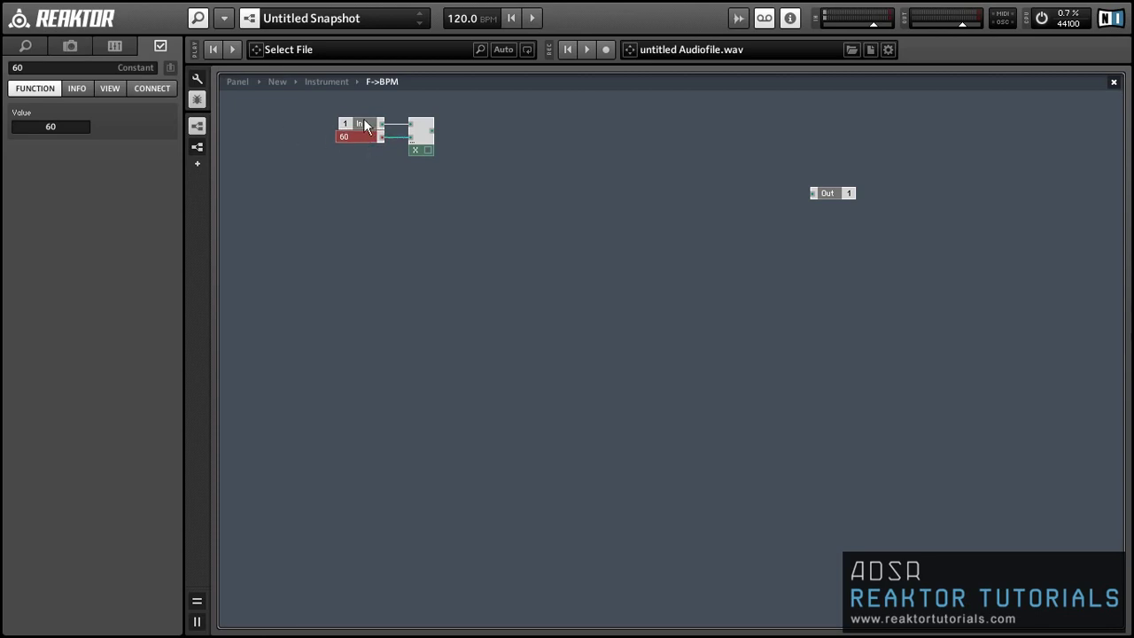
pyautogui.moveTo(431, 130); pyautogui.dragTo(499, 134)
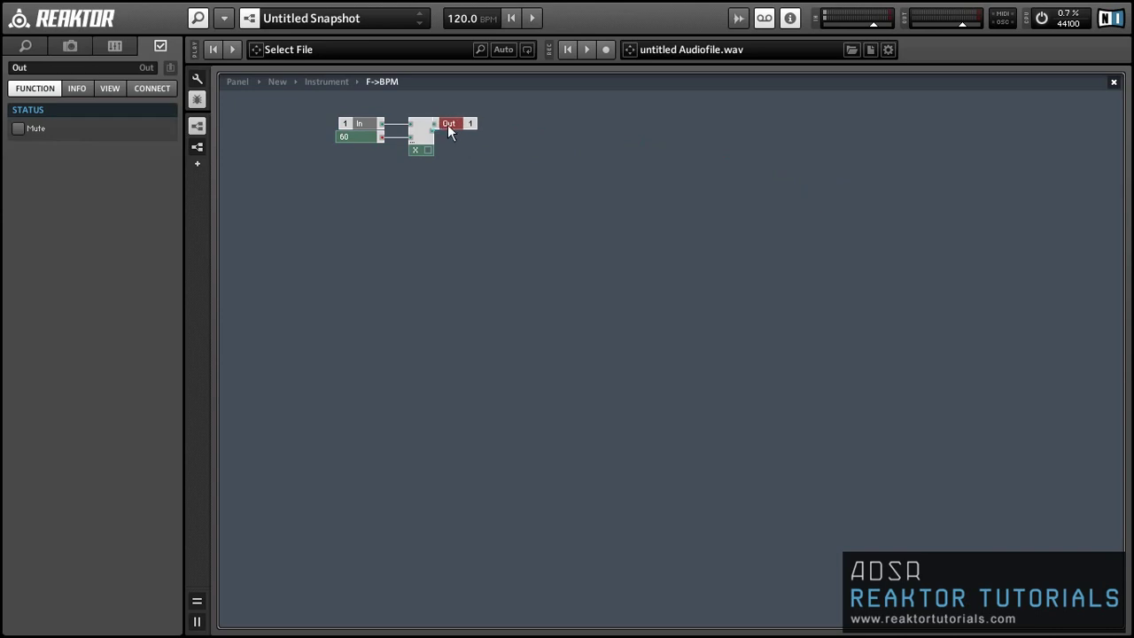
pyautogui.doubleClick(460, 173)
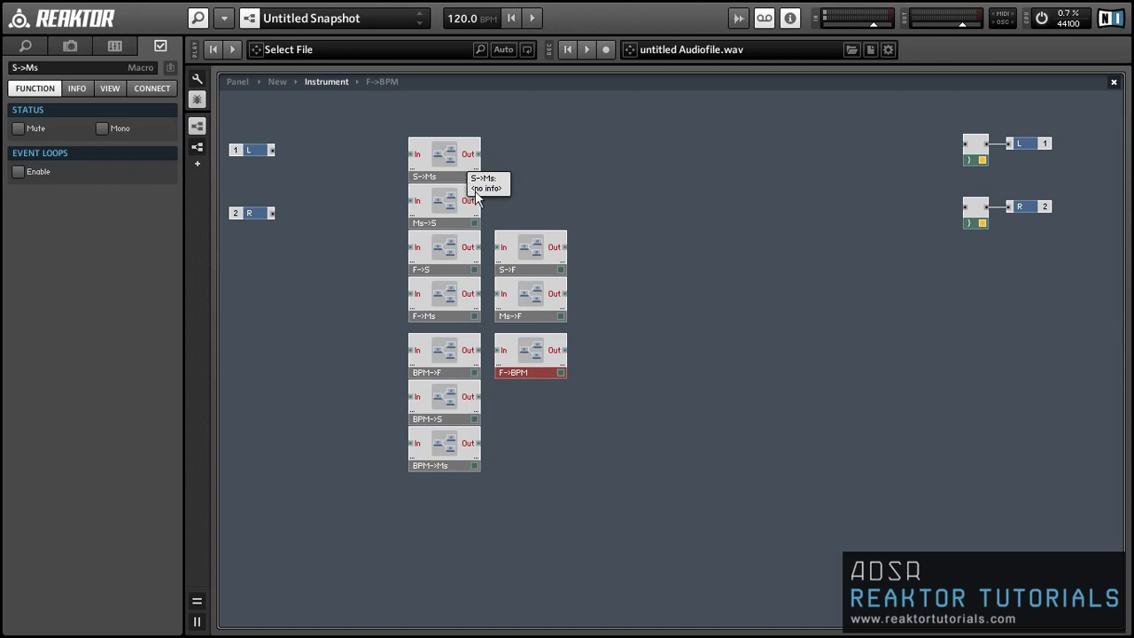
# Step: Add a new 1-in 1-out macro named S->BPM
pyautogui.rightClick(539, 400)
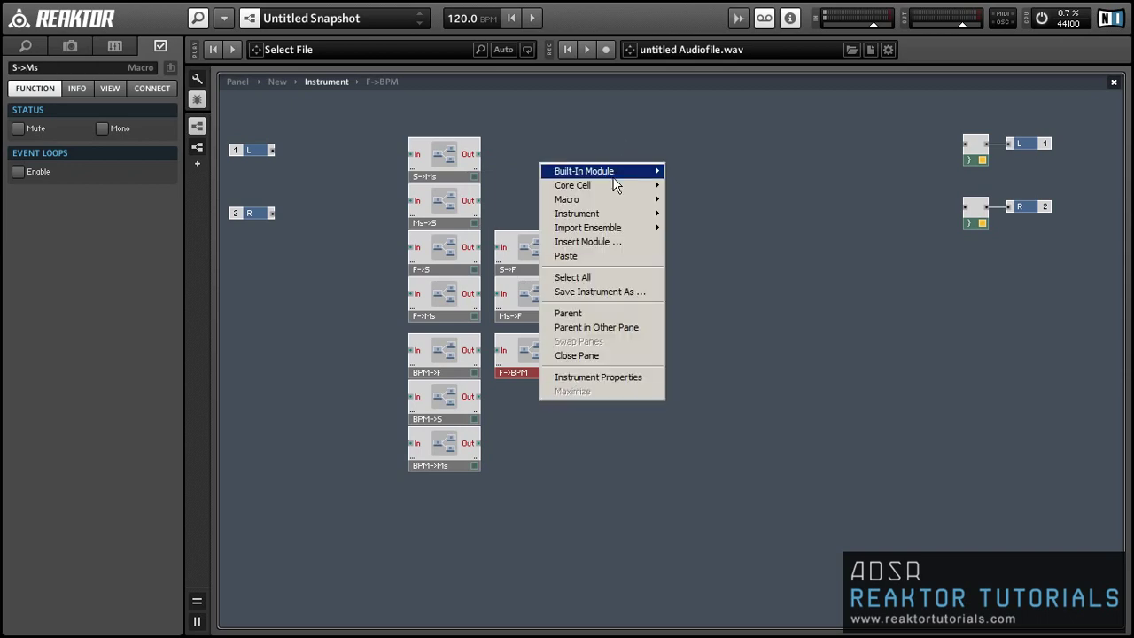
pyautogui.moveTo(602, 199)
pyautogui.click(700, 230)
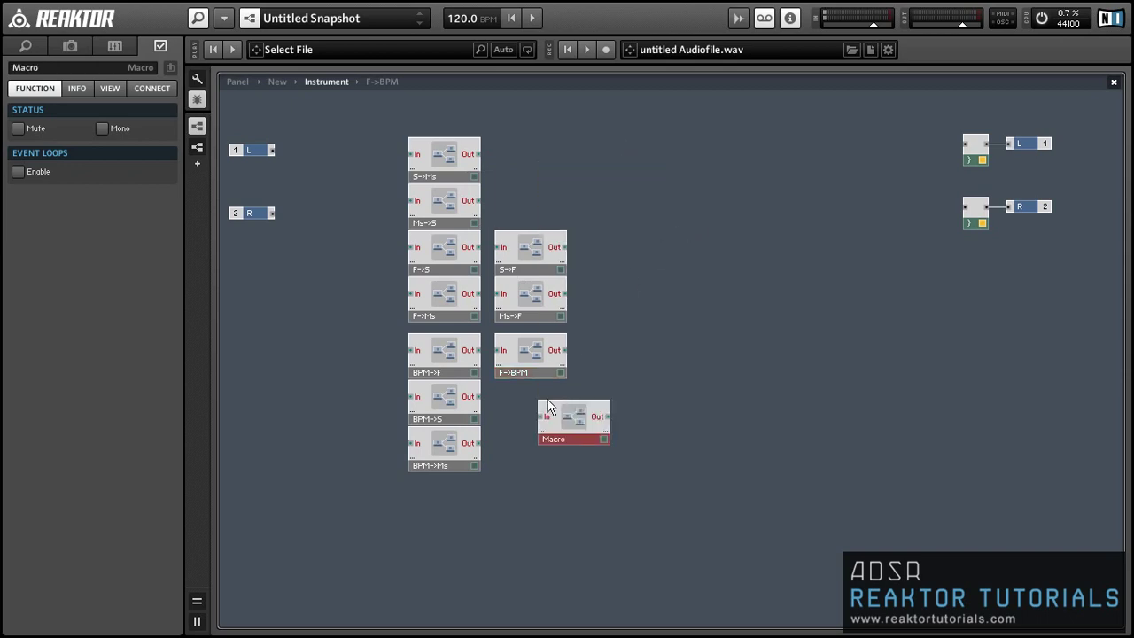
pyautogui.click(55, 68)
pyautogui.write('S->BPM')
pyautogui.press('Return')
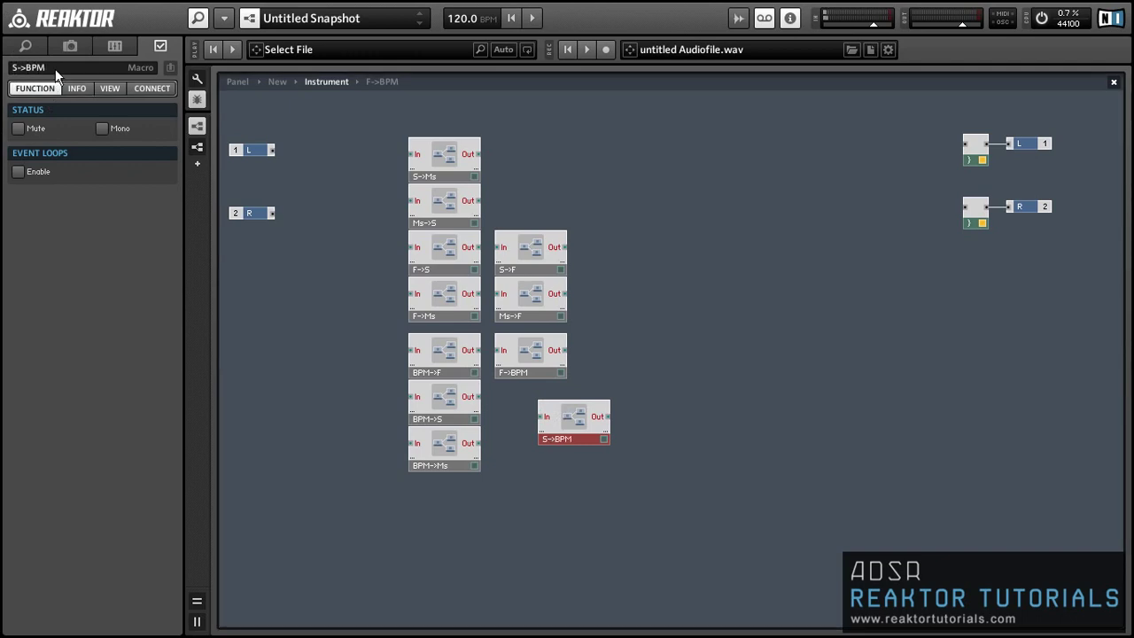
# Step: Paste a copy of the S->F macro inside S->BPM beside its In port
pyautogui.click(521, 254)
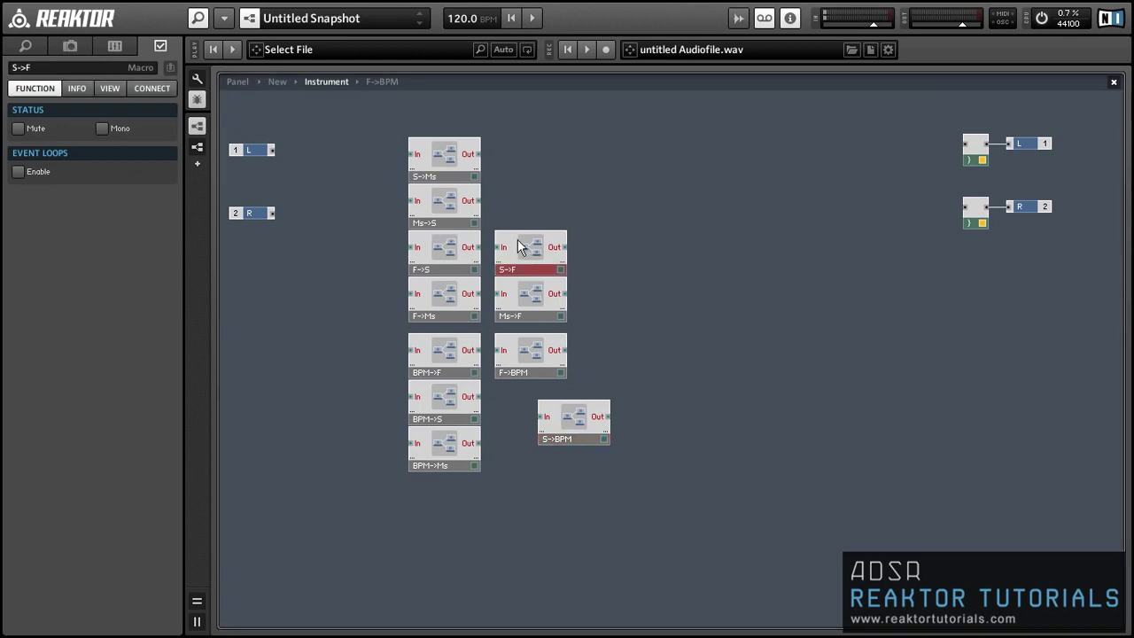
pyautogui.doubleClick(580, 425)
pyautogui.hotkey('ctrl', 'v')
pyautogui.moveTo(254, 103); pyautogui.dragTo(295, 209)
pyautogui.click(276, 208)
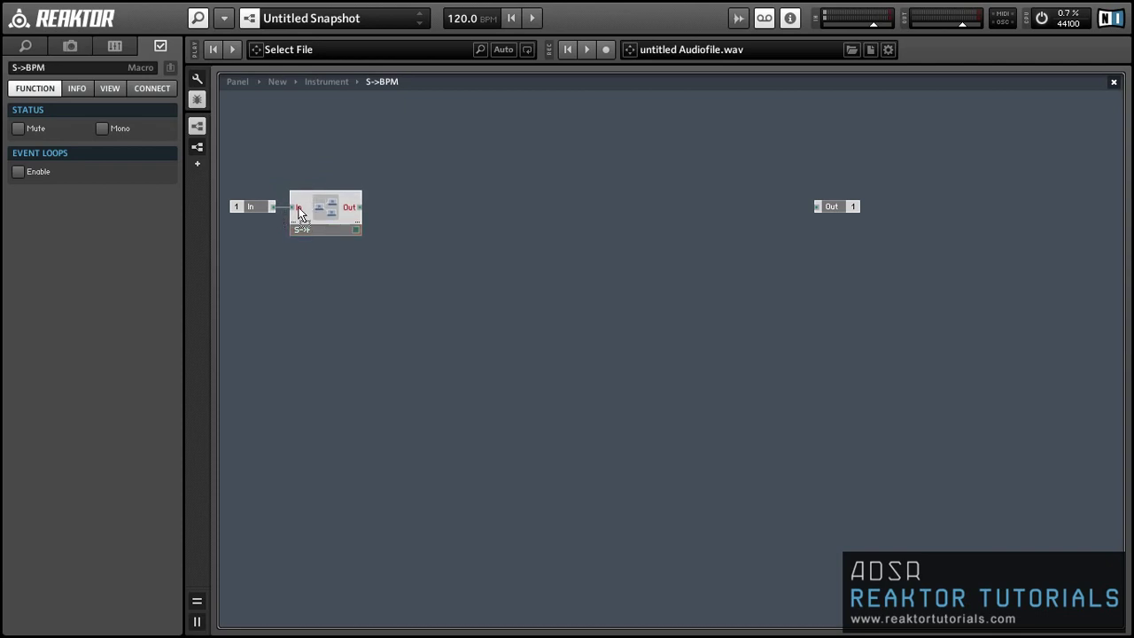
# Step: Bring a copy of F->BPM into S->BPM and wire S->F's output into it
pyautogui.doubleClick(418, 216)
pyautogui.click(528, 373)
pyautogui.click(566, 416)
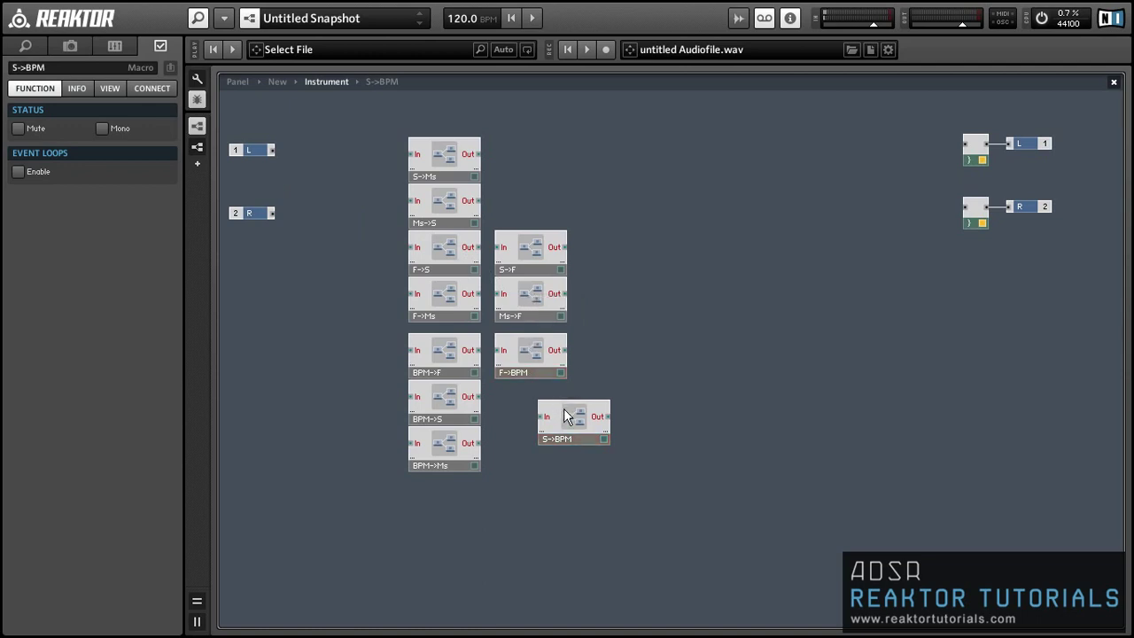
pyautogui.doubleClick(566, 416)
pyautogui.moveTo(360, 207); pyautogui.dragTo(499, 218)
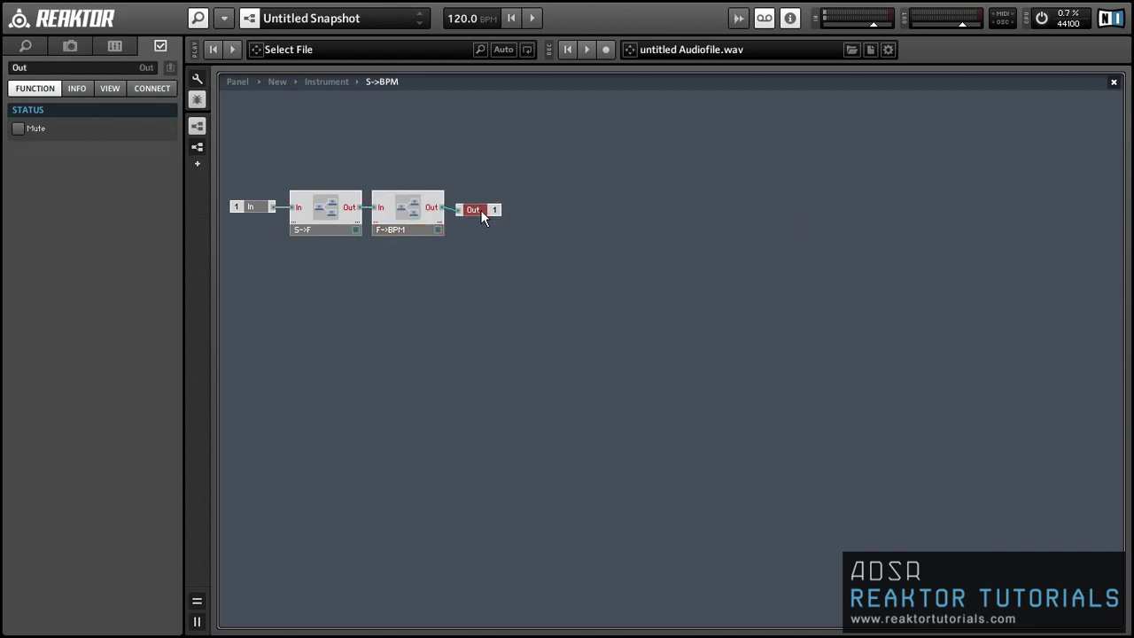
# Step: Inspect the S->F and F->BPM macros inside S->BPM
pyautogui.click(310, 216)
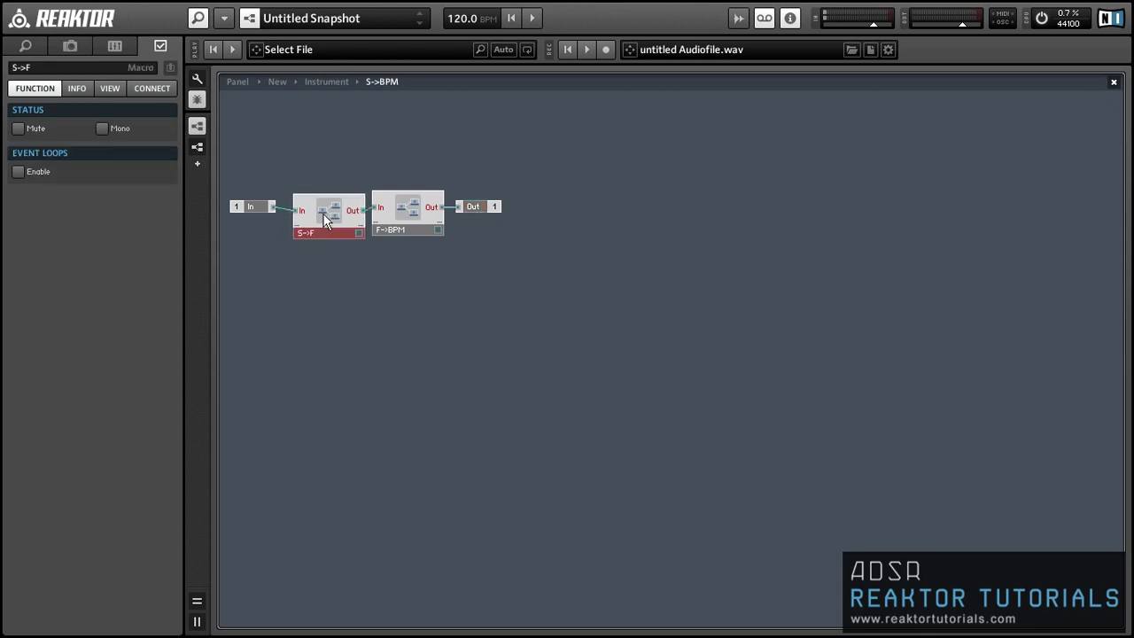
pyautogui.doubleClick(323, 214)
pyautogui.doubleClick(322, 214)
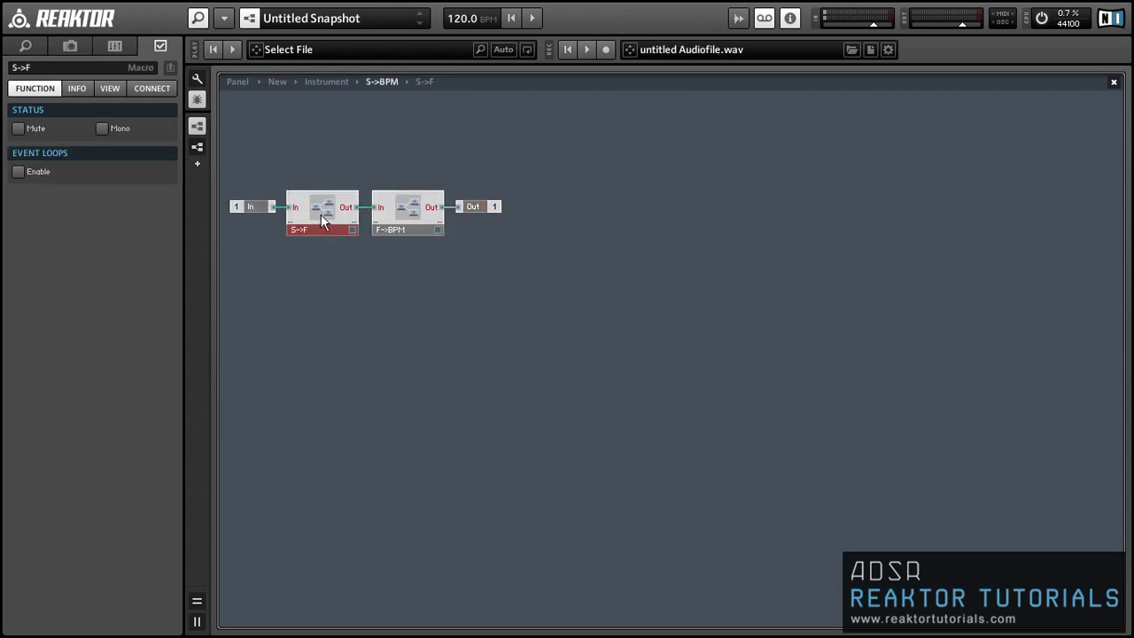
pyautogui.doubleClick(411, 208)
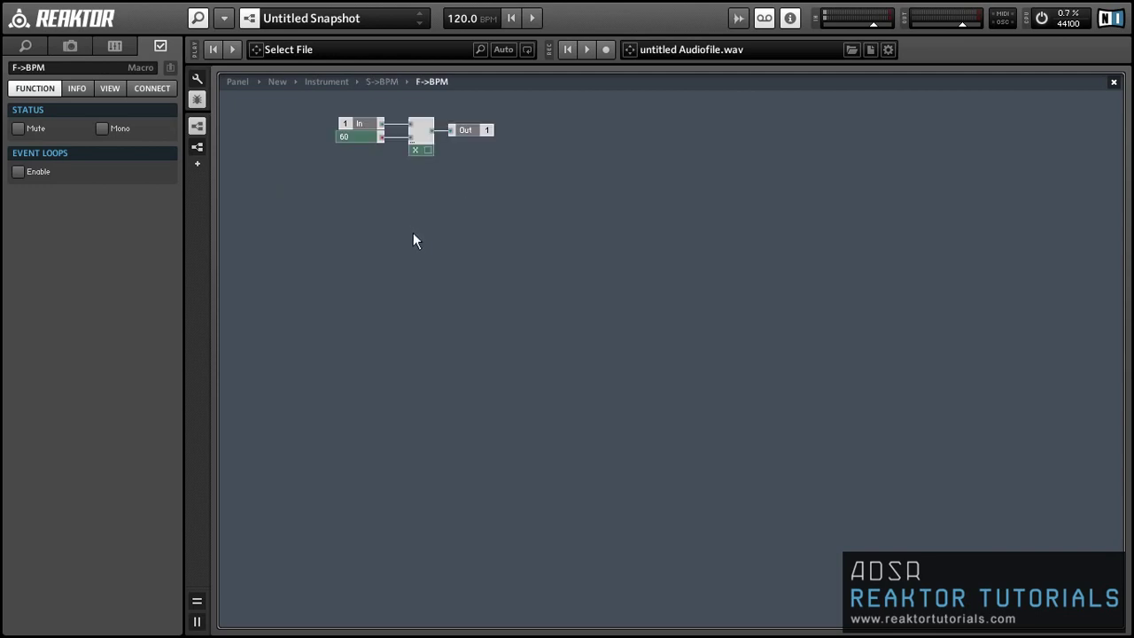
# Step: Add a Math Divide module inside S->BPM
pyautogui.doubleClick(415, 237)
pyautogui.rightClick(351, 122)
pyautogui.moveTo(408, 130)
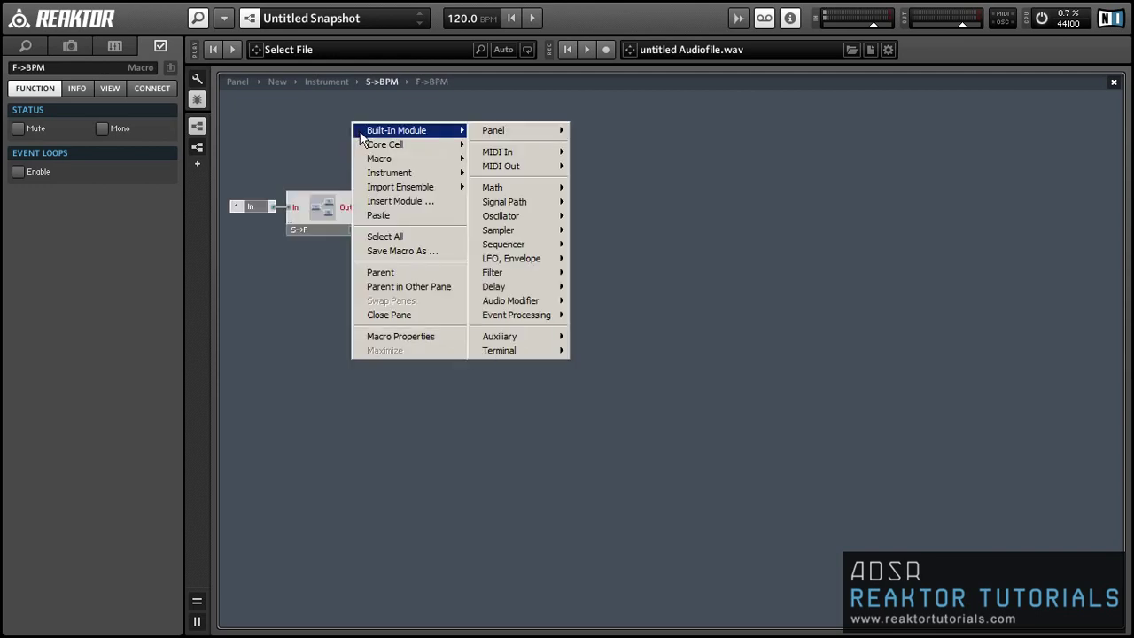
pyautogui.moveTo(533, 194)
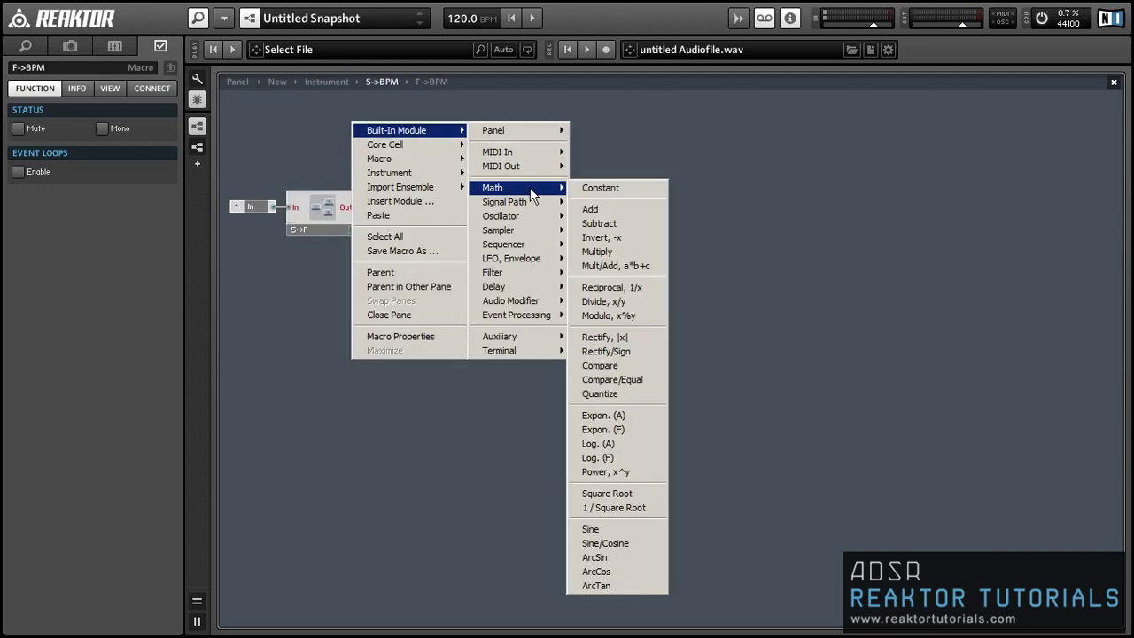
pyautogui.click(620, 301)
# Step: Feed the Divide's upper input from a constant 60 and its lower input from In
pyautogui.rightClick(354, 127)
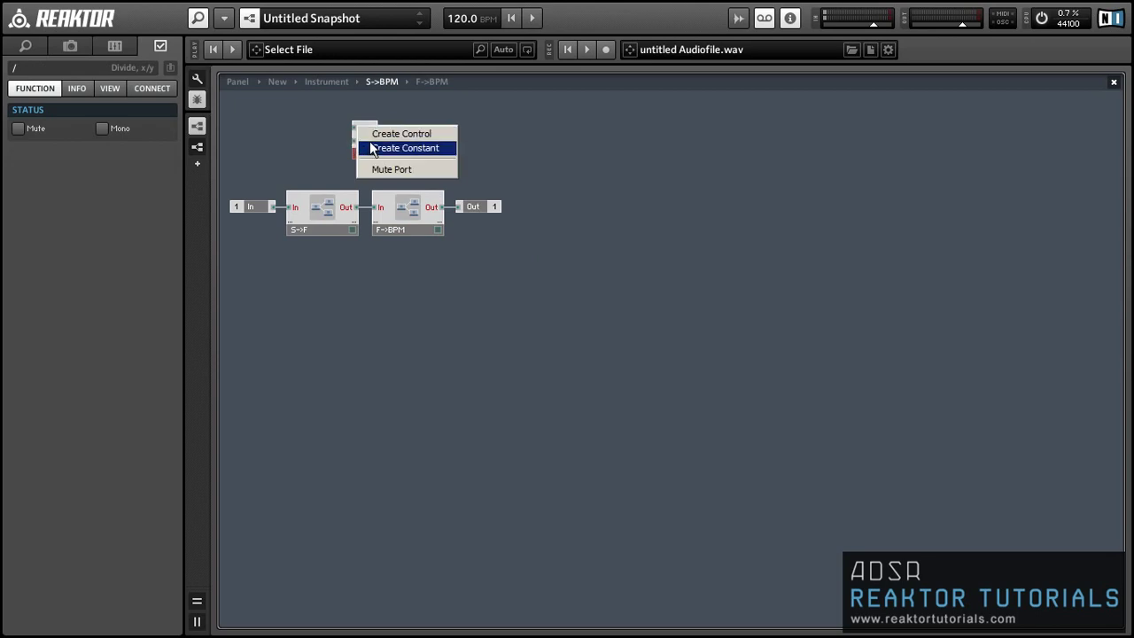
pyautogui.click(403, 147)
pyautogui.doubleClick(29, 125)
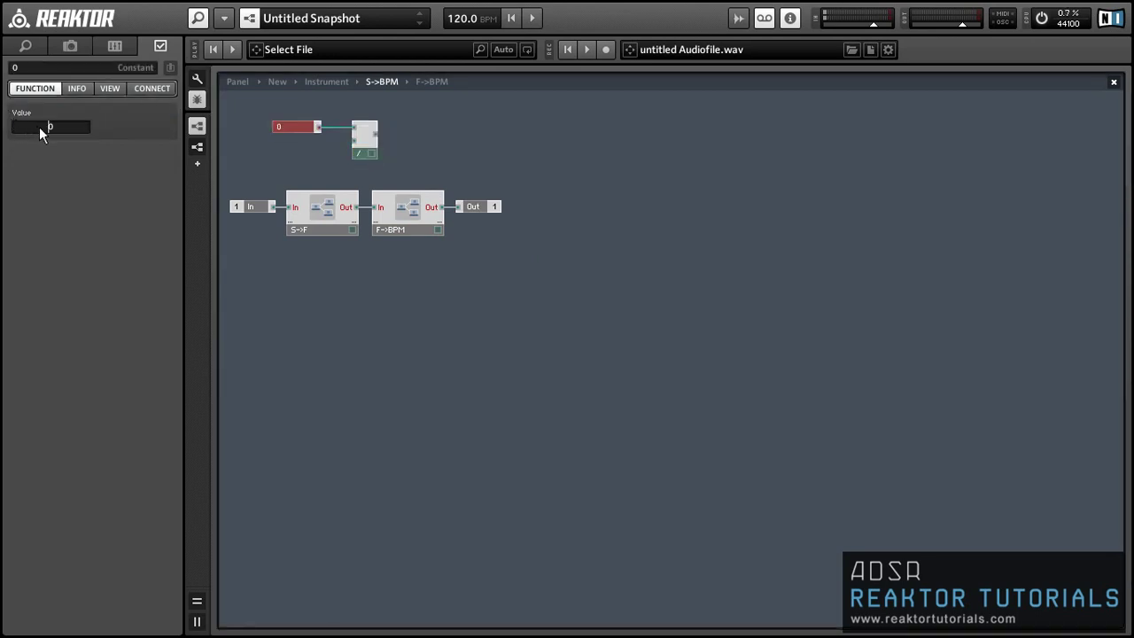
pyautogui.write('6')
pyautogui.press('Return')
pyautogui.moveTo(272, 207); pyautogui.dragTo(418, 131)
# Step: Delete the S->F and F->BPM macros, move the 60/Divide/Out group beside In, and exit
pyautogui.moveTo(450, 280); pyautogui.dragTo(352, 220)
pyautogui.press('Delete')
pyautogui.moveTo(463, 160); pyautogui.dragTo(310, 124)
pyautogui.moveTo(298, 128); pyautogui.dragTo(258, 191)
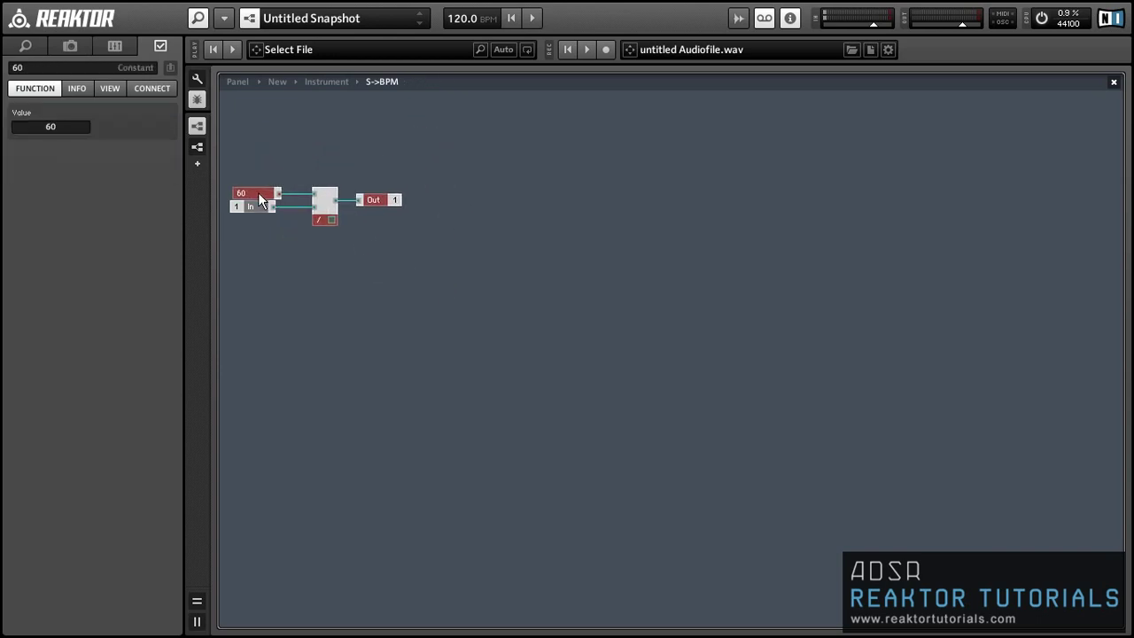
pyautogui.doubleClick(279, 149)
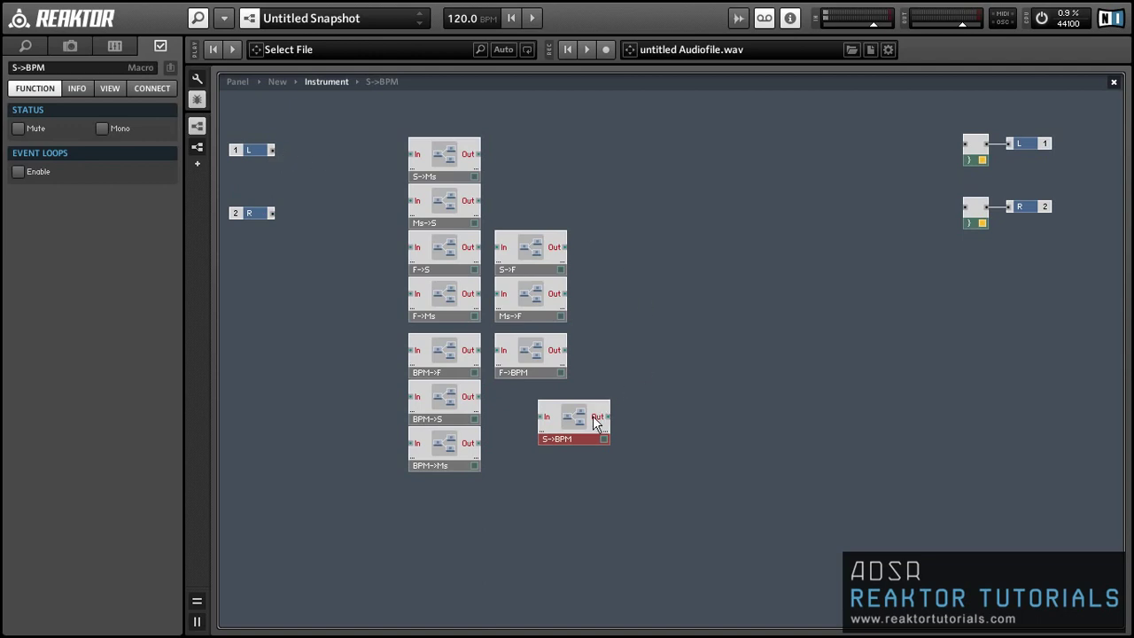
# Step: Move S->BPM under F->BPM and add a 1-in 1-out macro named Ms->BPM
pyautogui.moveTo(573, 426); pyautogui.dragTo(528, 406)
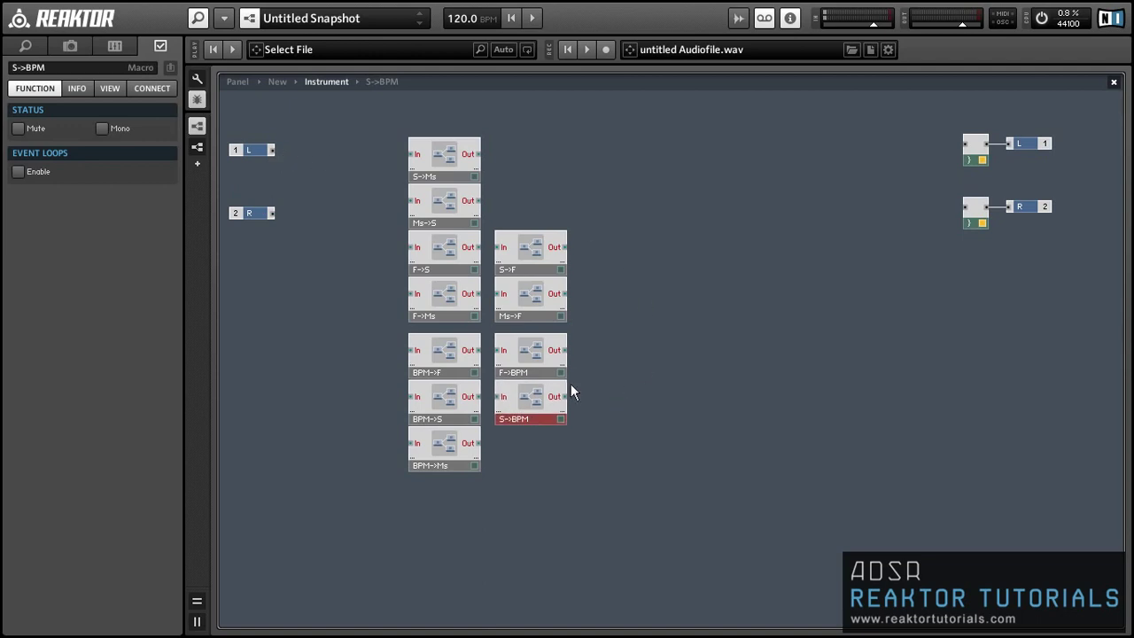
pyautogui.click(603, 377)
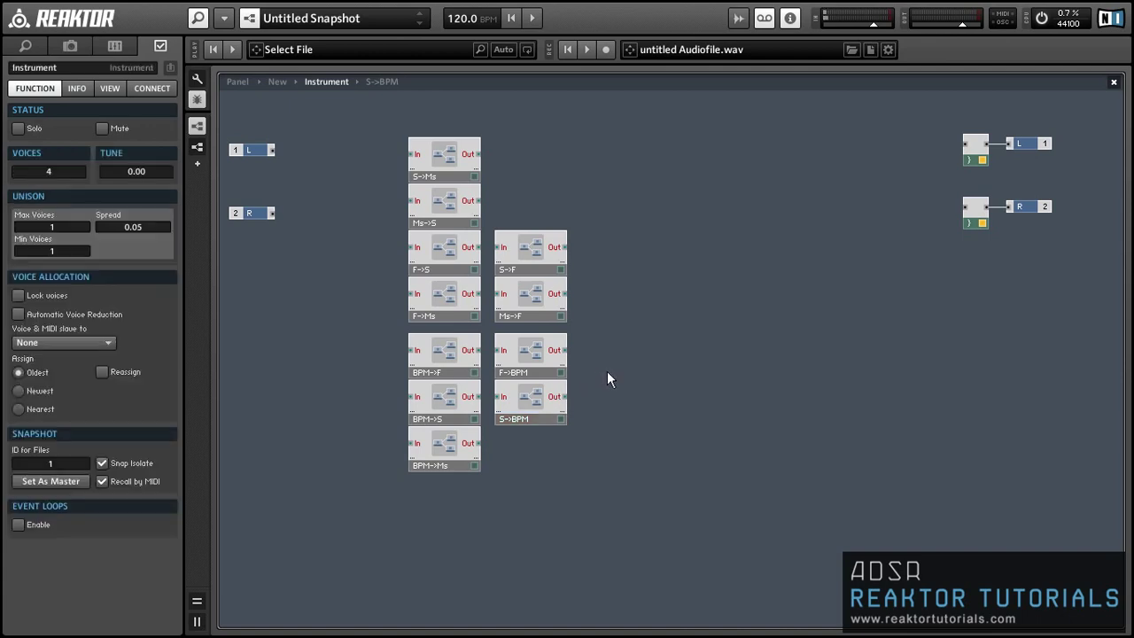
pyautogui.doubleClick(597, 388)
pyautogui.write('1in')
pyautogui.press('Return')
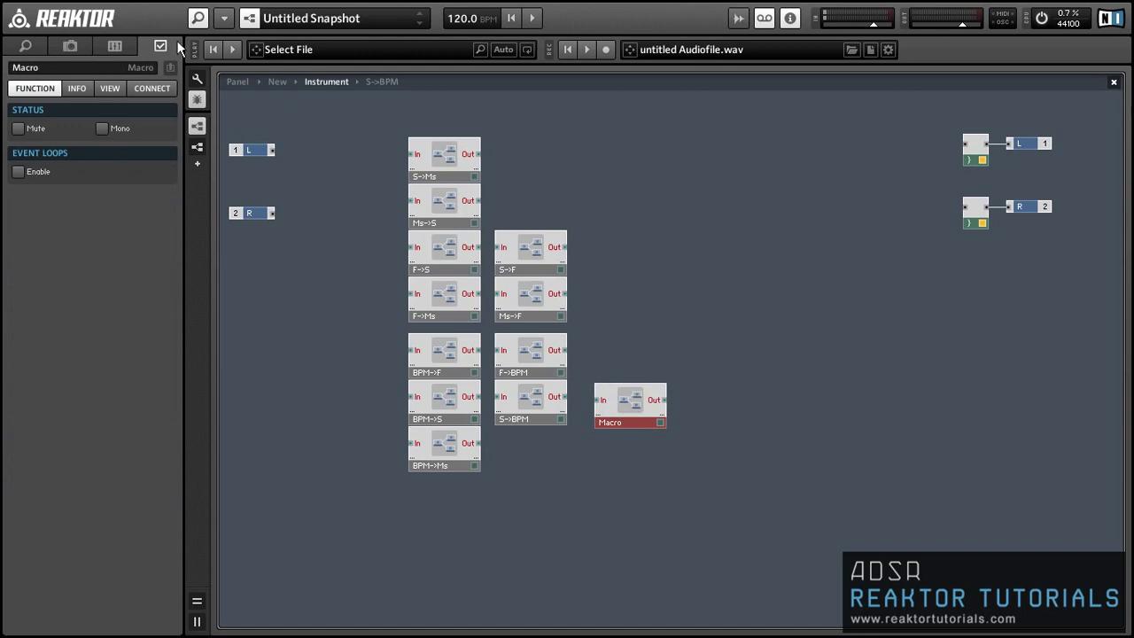
pyautogui.click(102, 67)
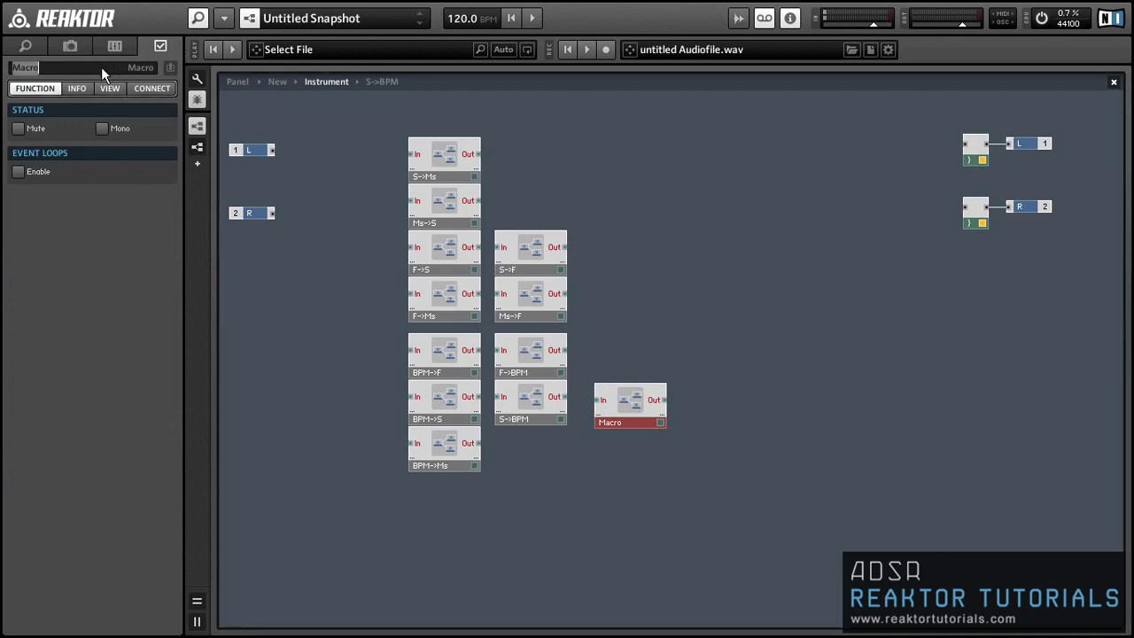
pyautogui.write('Ms->BPM')
pyautogui.press('Return')
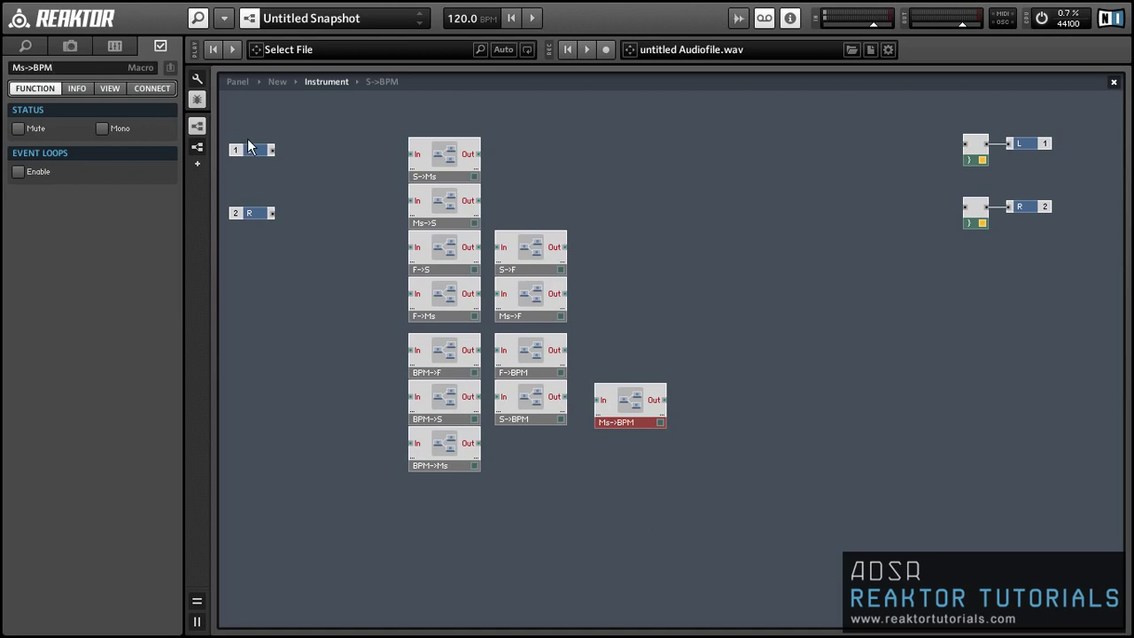
# Step: Paste a copy of S->BPM into the middle of Ms->BPM
pyautogui.click(519, 410)
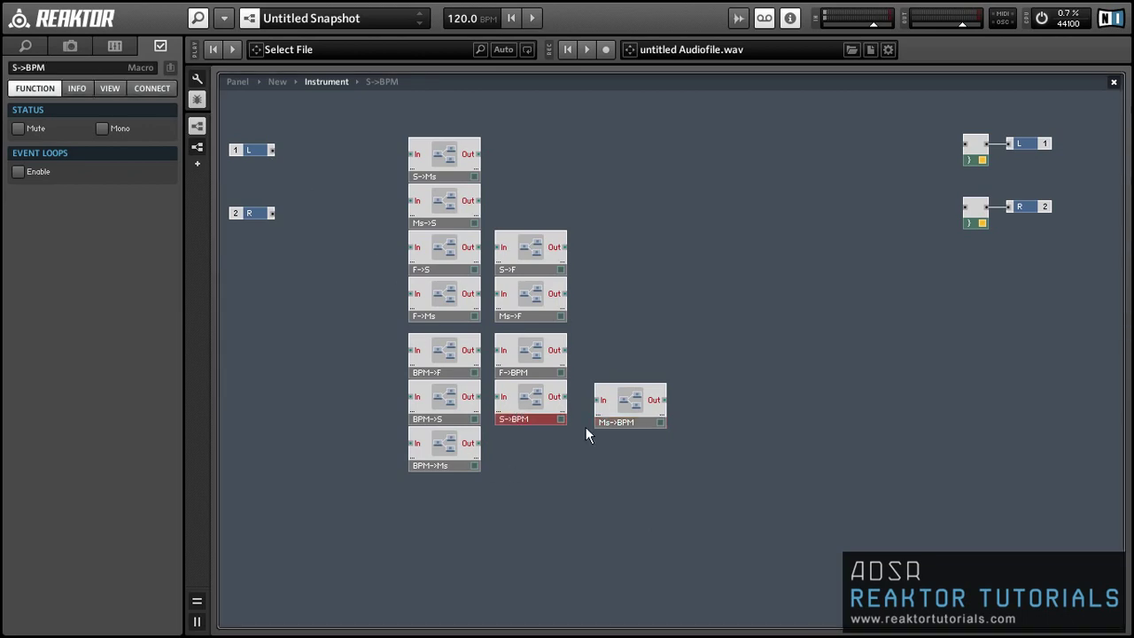
pyautogui.doubleClick(623, 408)
pyautogui.hotkey('ctrl', 'v')
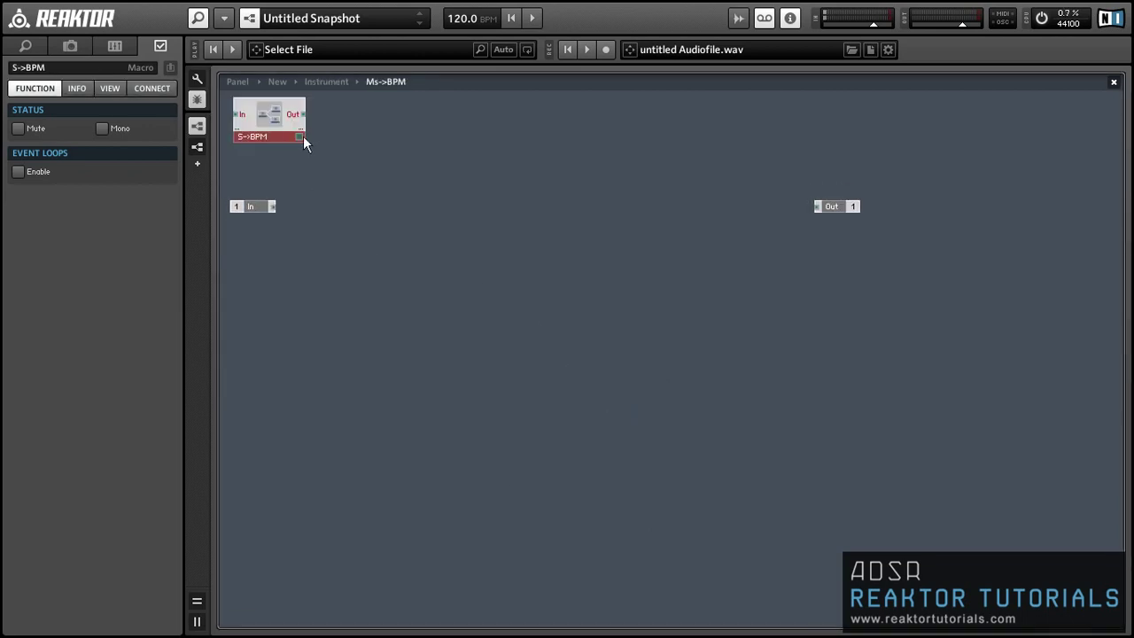
pyautogui.moveTo(283, 120); pyautogui.dragTo(557, 200)
# Step: Paste Ms->S into Ms->BPM and chain In → Ms->S → S->BPM → Out
pyautogui.doubleClick(493, 268)
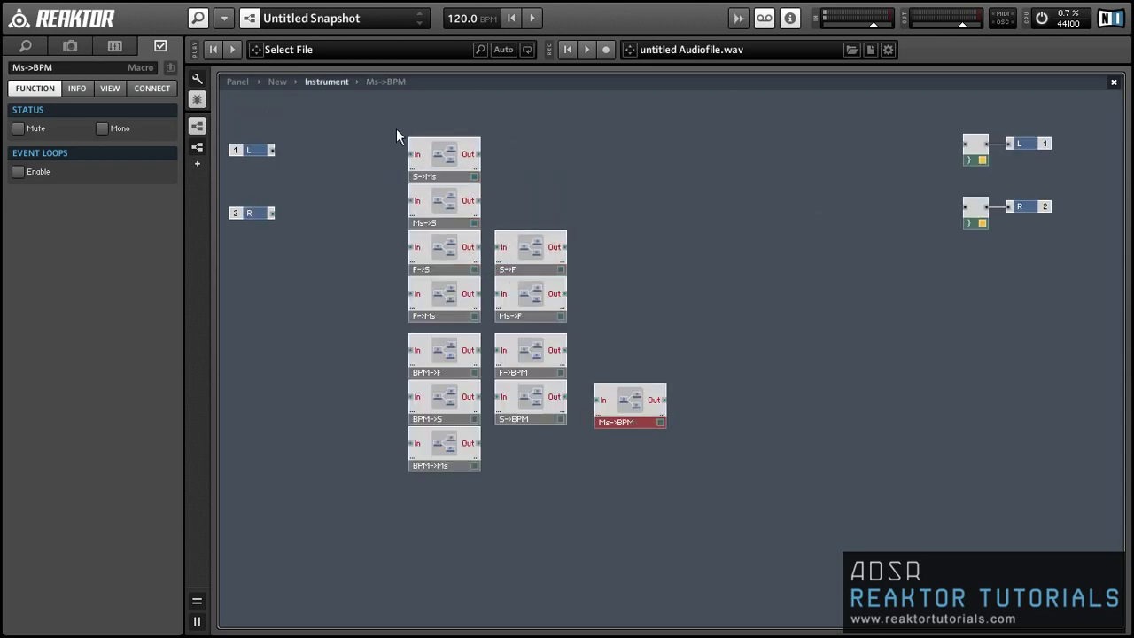
pyautogui.click(442, 206)
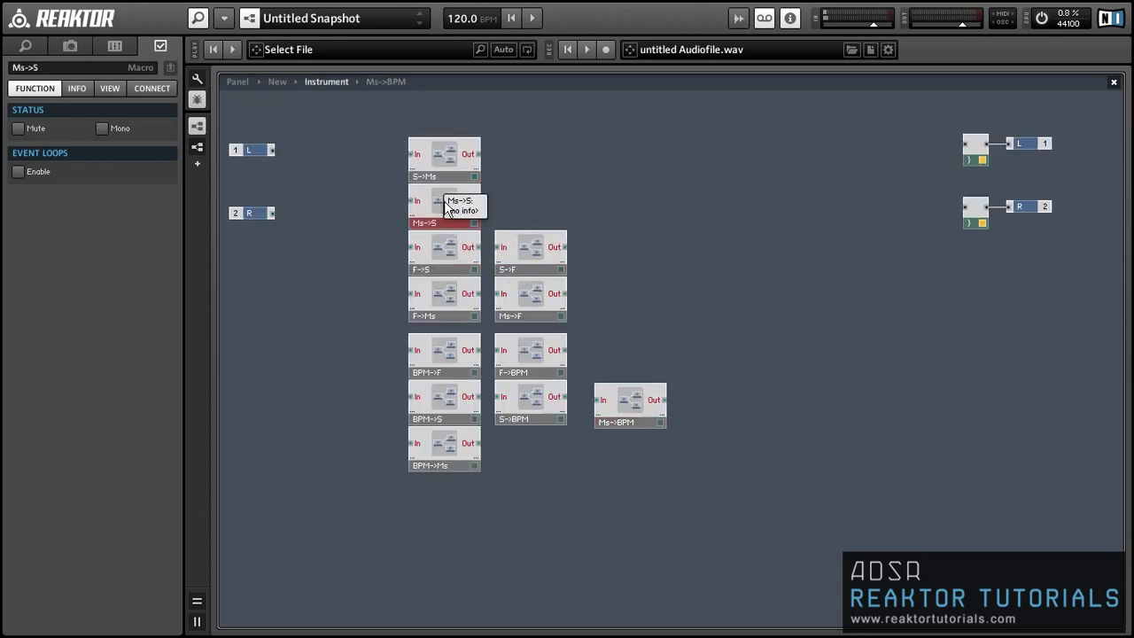
pyautogui.doubleClick(655, 411)
pyautogui.hotkey('ctrl', 'v')
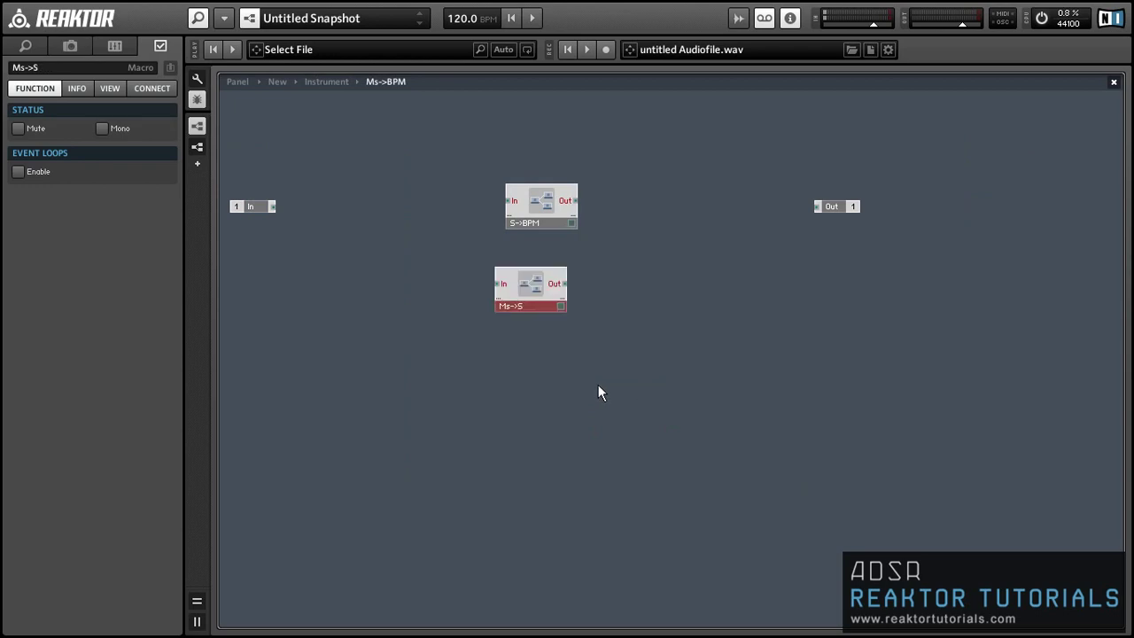
pyautogui.moveTo(520, 308); pyautogui.dragTo(486, 207)
pyautogui.moveTo(271, 208); pyautogui.dragTo(423, 202)
pyautogui.moveTo(244, 203); pyautogui.dragTo(369, 196)
pyautogui.moveTo(575, 197); pyautogui.dragTo(637, 206)
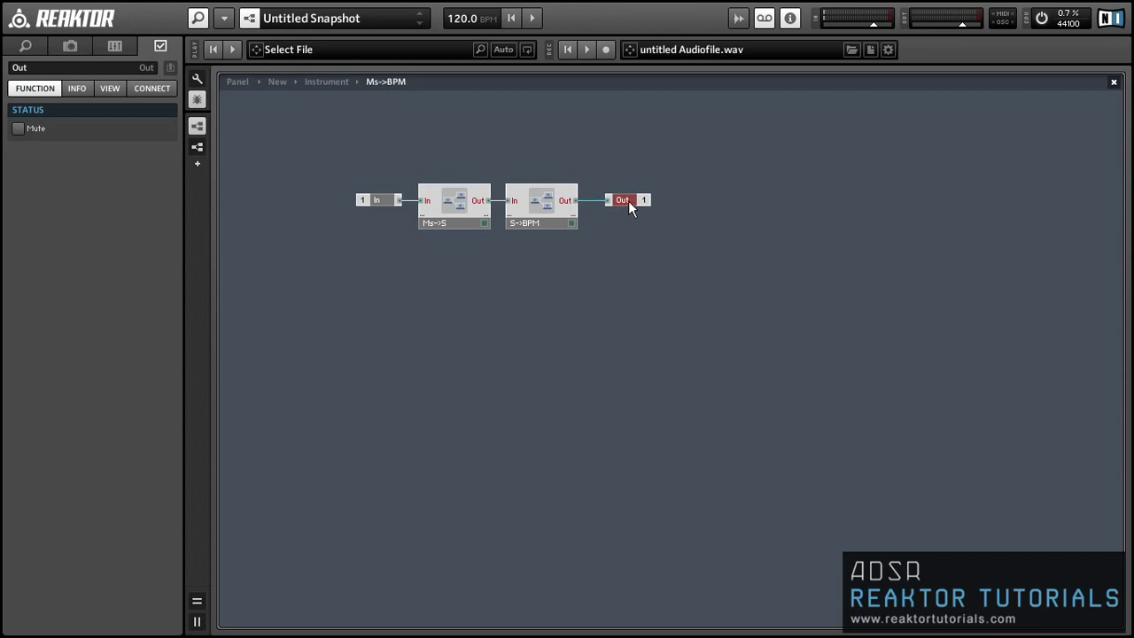
# Step: Inspect the S->BPM and Ms->S macros inside Ms->BPM
pyautogui.doubleClick(547, 212)
pyautogui.doubleClick(492, 229)
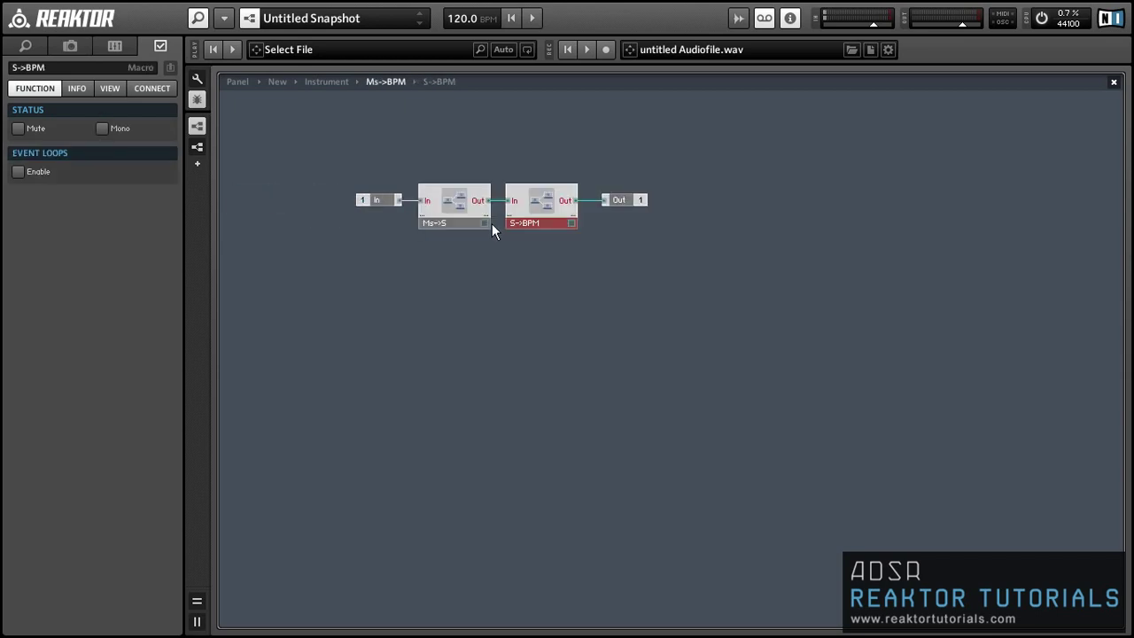
pyautogui.doubleClick(459, 195)
pyautogui.click(460, 199)
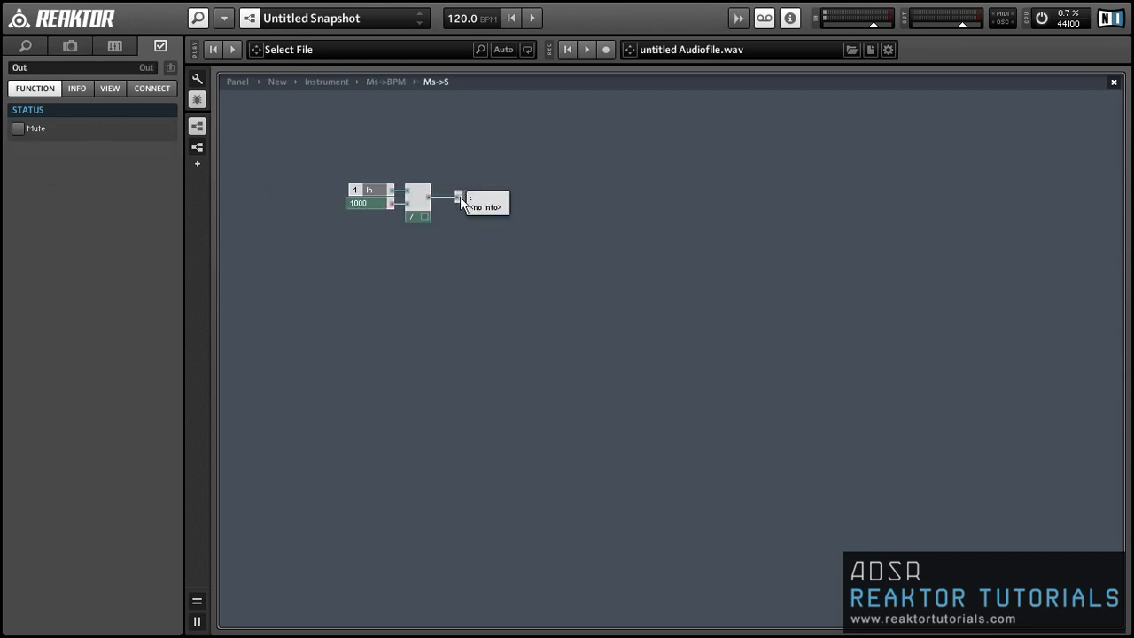
pyautogui.doubleClick(469, 256)
# Step: Add a Divide module via the '/' search and attach a constant 0 to its input
pyautogui.doubleClick(471, 265)
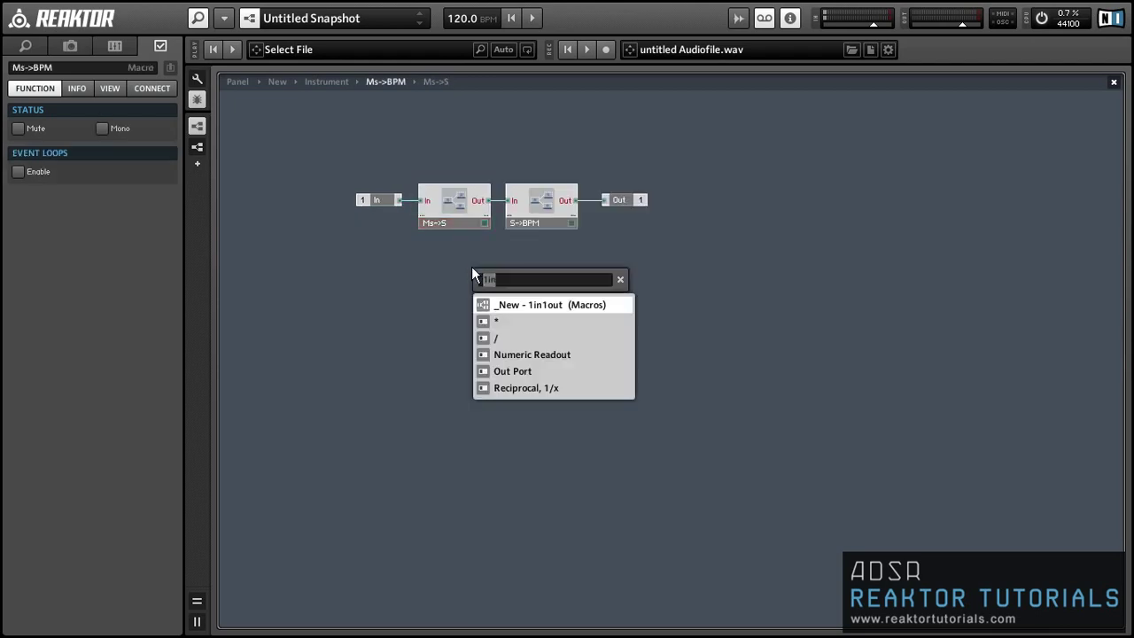
pyautogui.write('/')
pyautogui.press('Return')
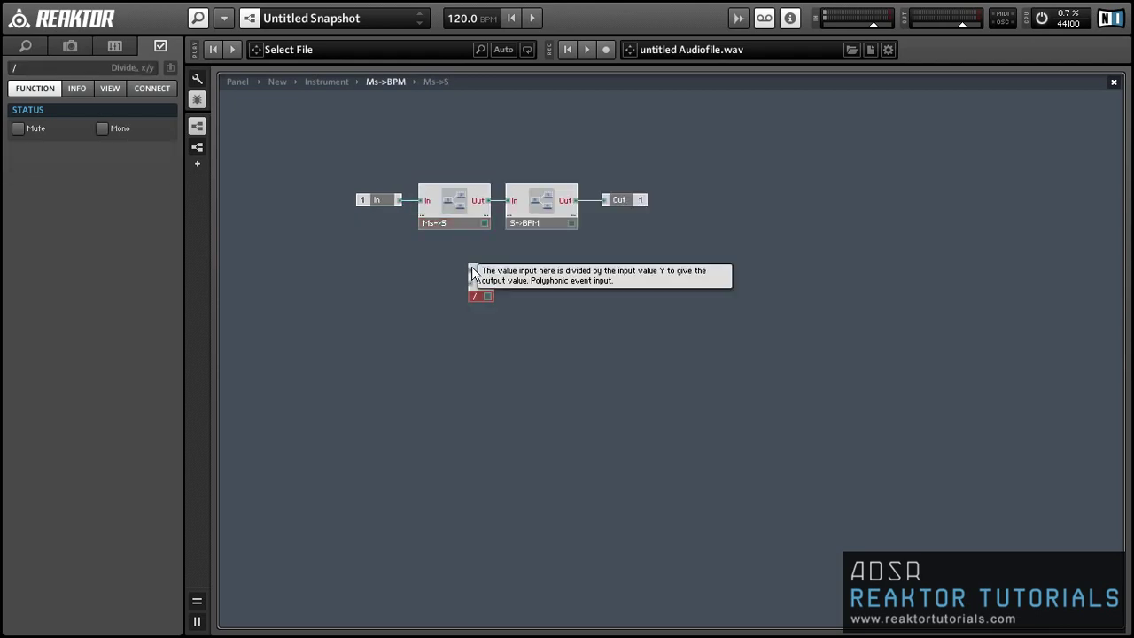
pyautogui.rightClick(471, 270)
pyautogui.click(483, 289)
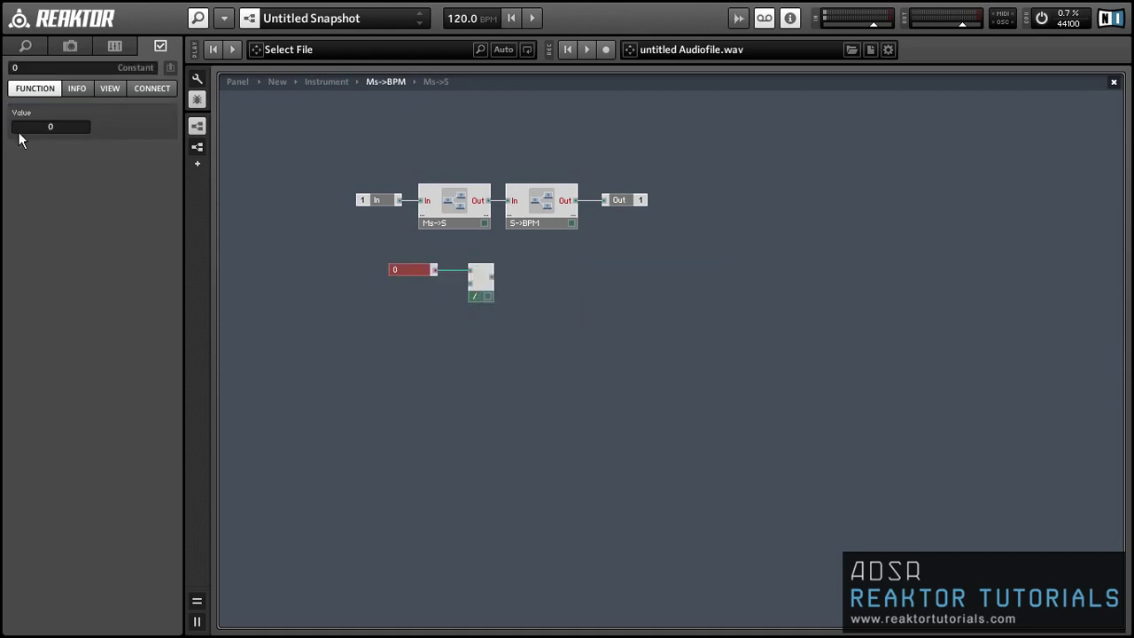